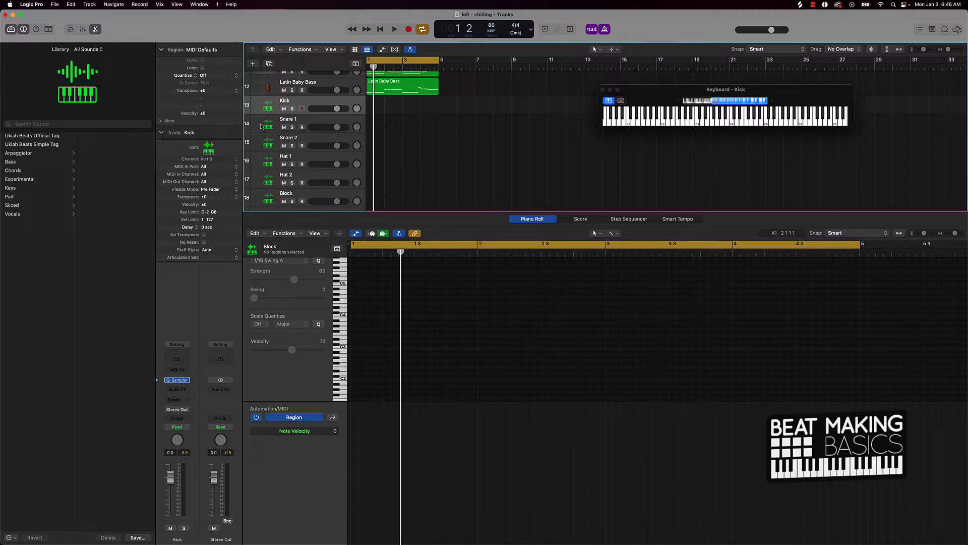
Audition the Kick, Snare 1, Snare 2, Hat 1, Hat 2 and Block drum tracks, ending on Snare 2
scroll(263, 125, down, 2)
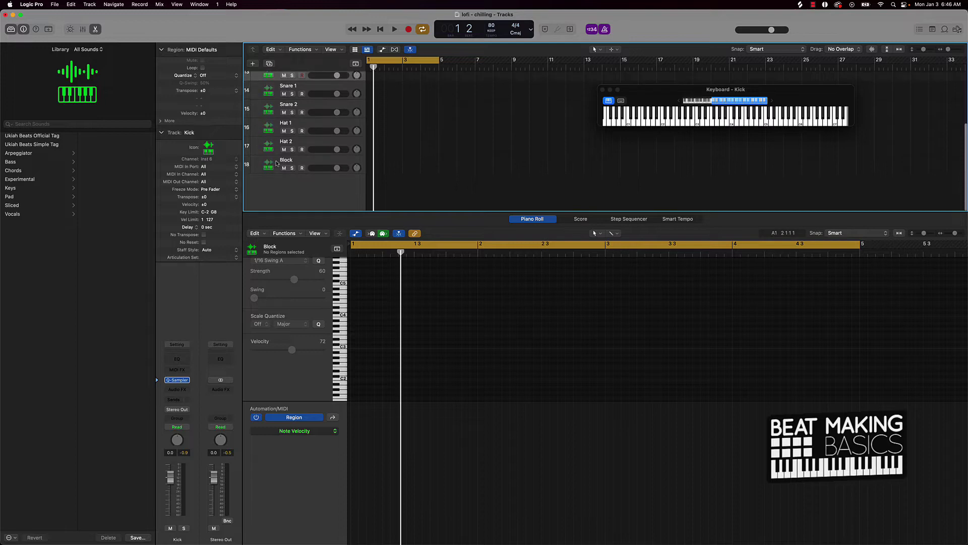
scroll(274, 160, up, 3)
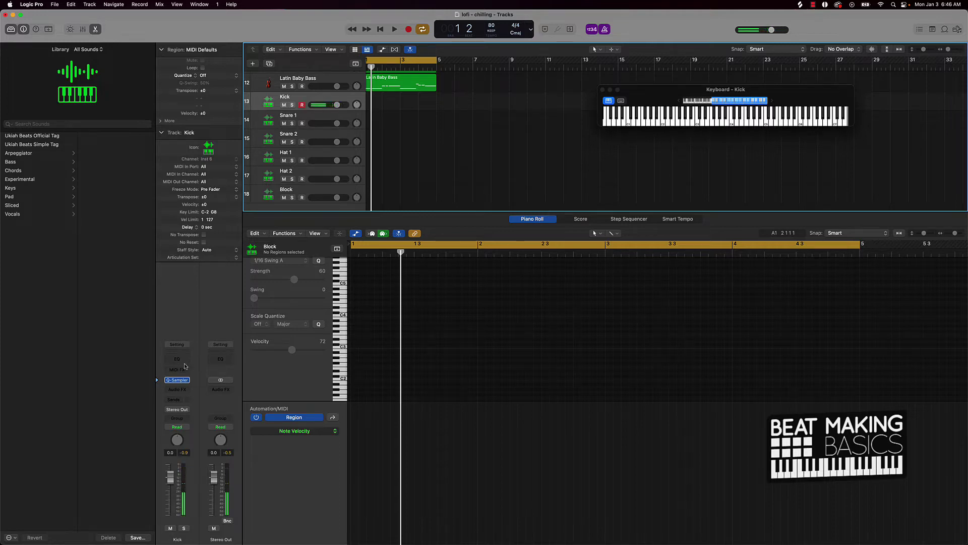
click(272, 120)
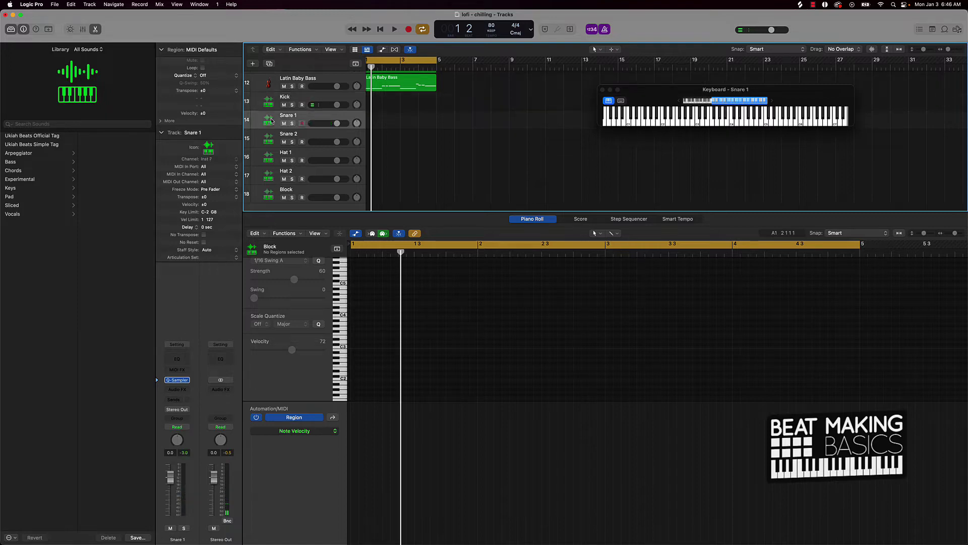
click(268, 141)
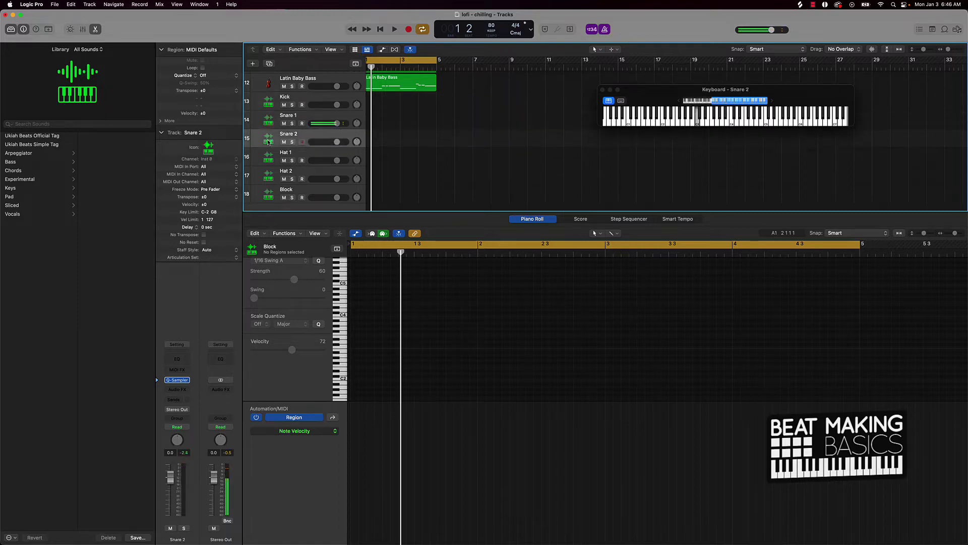
click(268, 158)
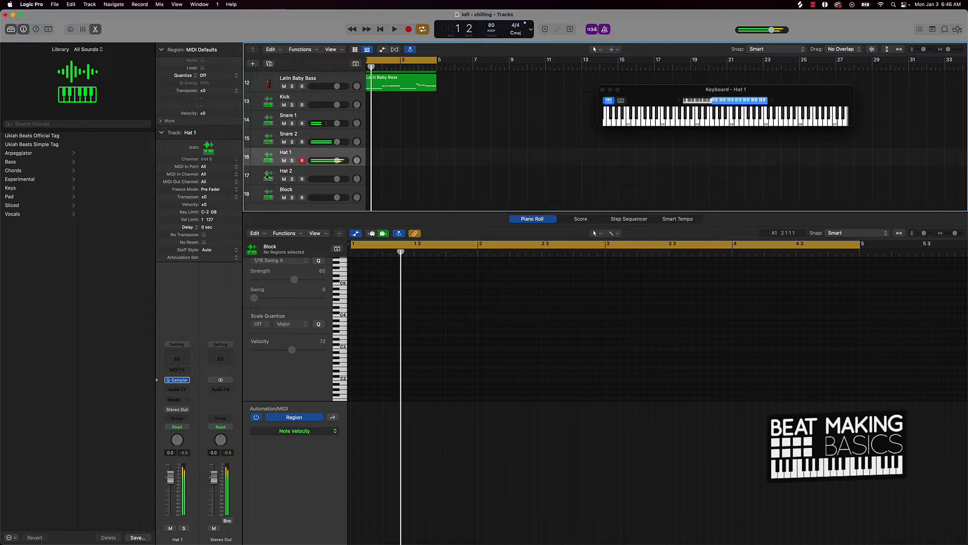
click(267, 175)
click(267, 187)
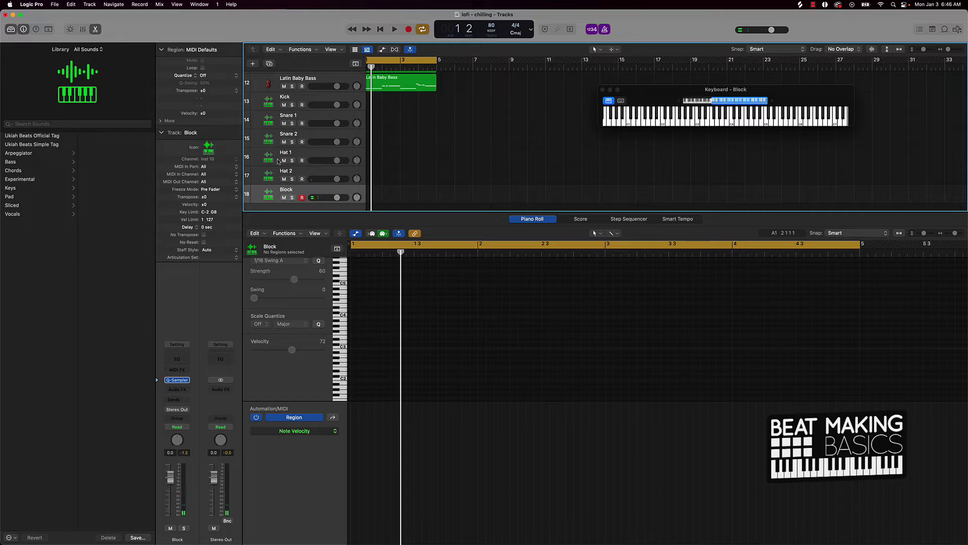
click(301, 197)
click(265, 124)
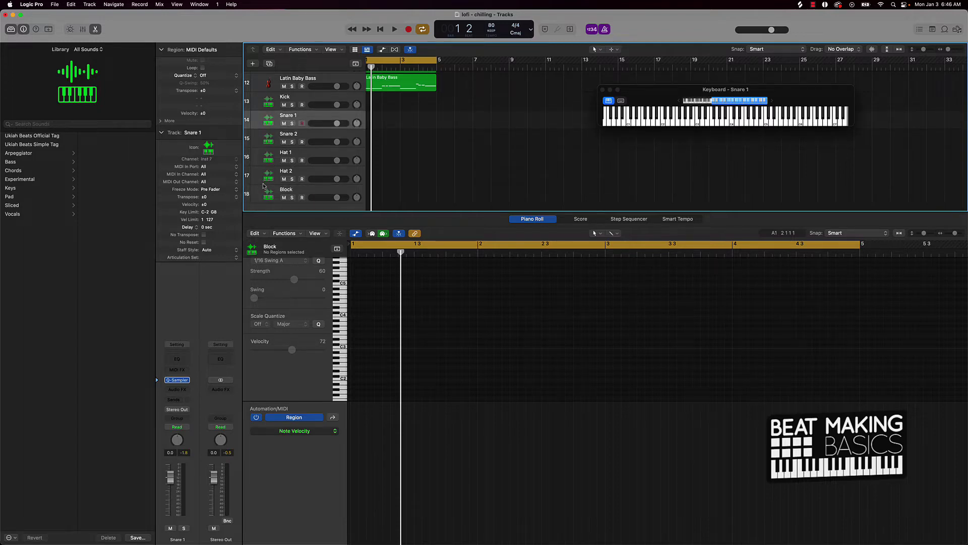
scroll(375, 173, right, 1)
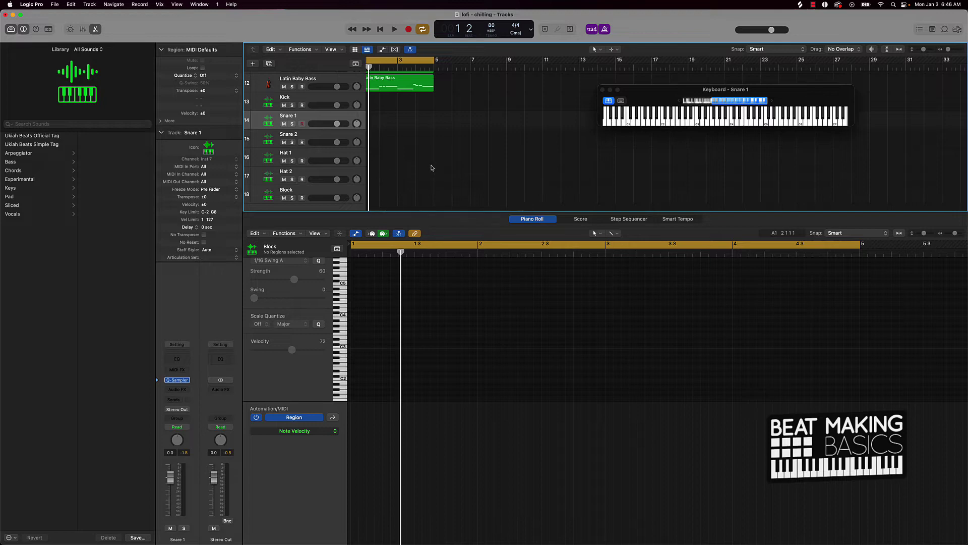
scroll(431, 168, left, 3)
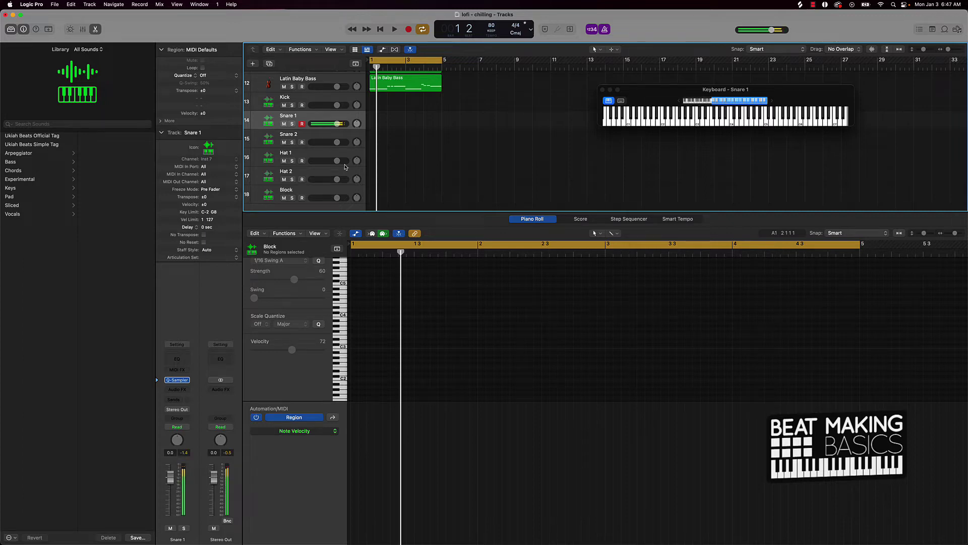
click(319, 134)
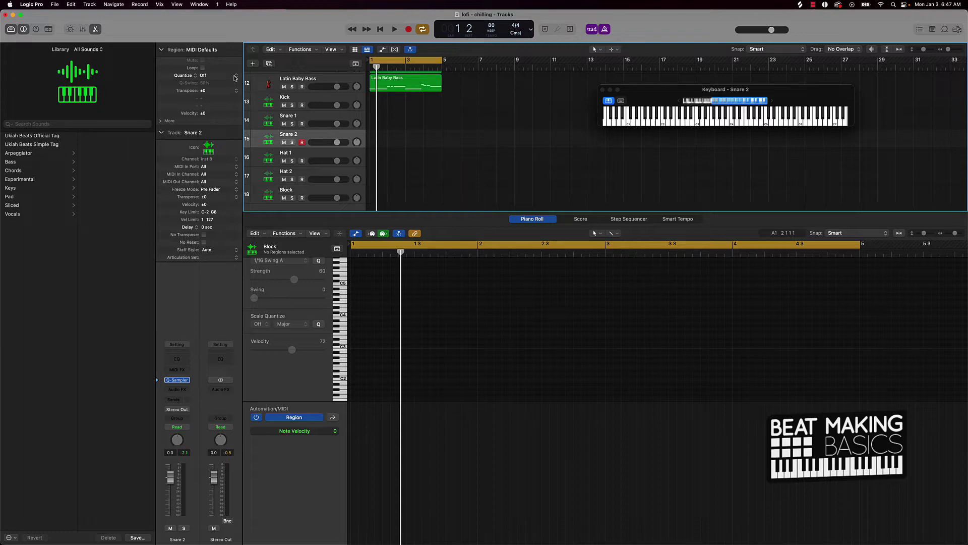
Play the loop with only the track area open, mute Sugar Hill and Flying Circus Piano, and slightly raise the Classic Electric Piano volume
click(95, 29)
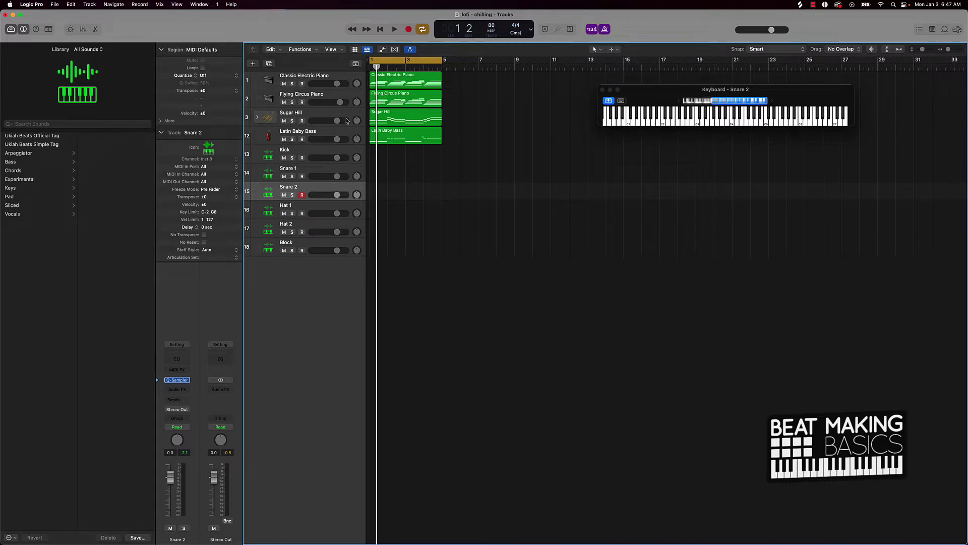
key(space)
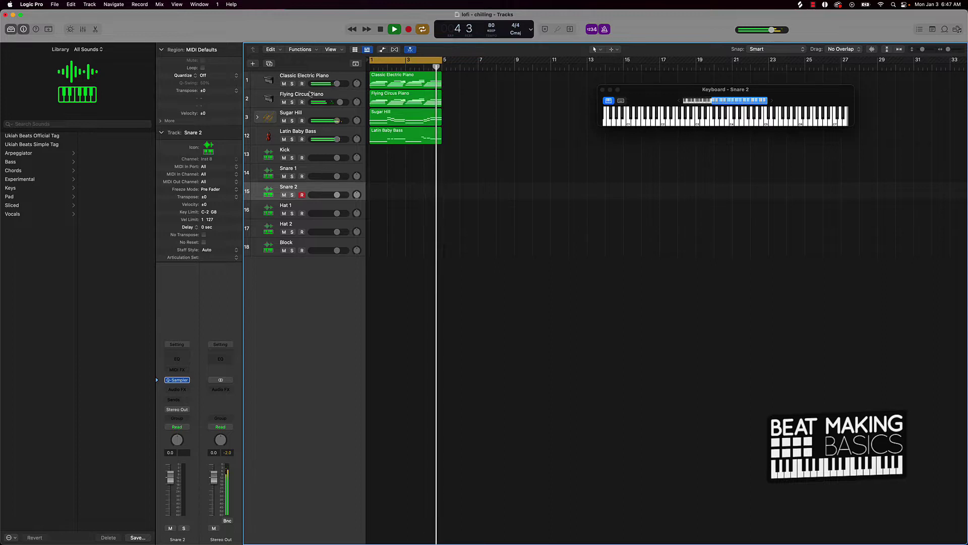
click(284, 120)
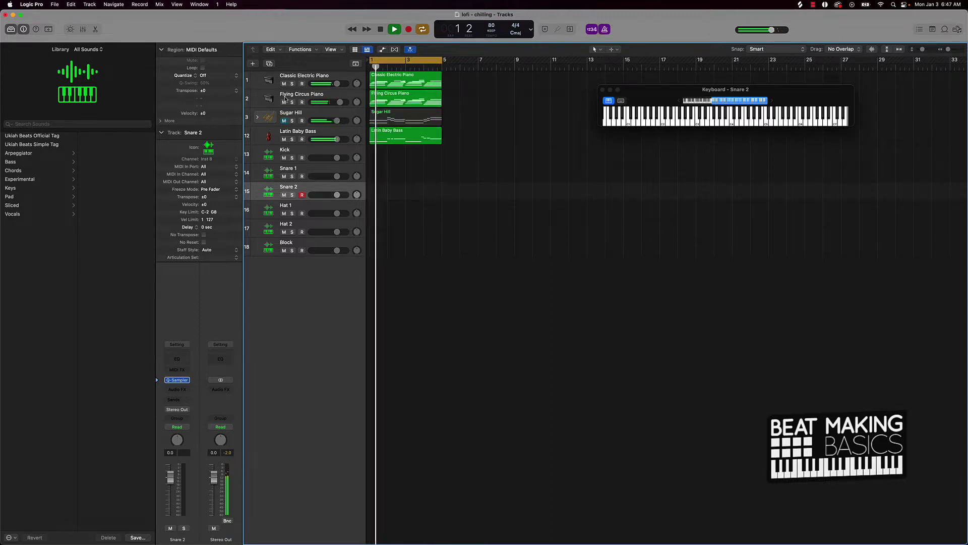
click(284, 102)
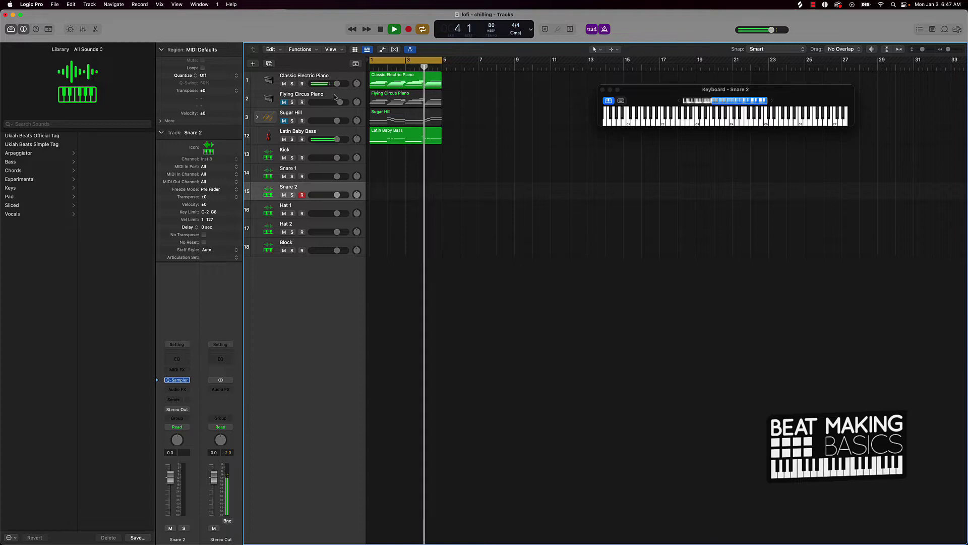
drag(336, 84, 342, 84)
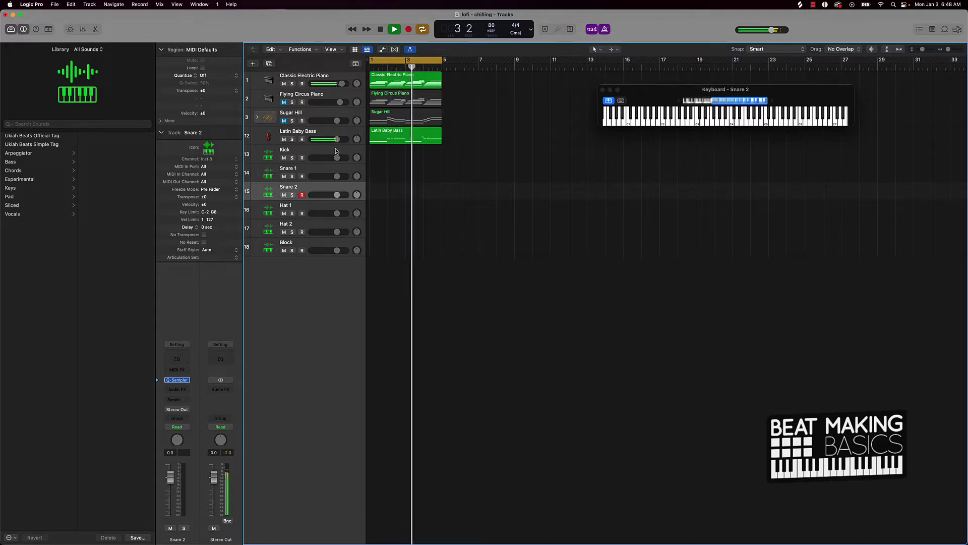
key(space)
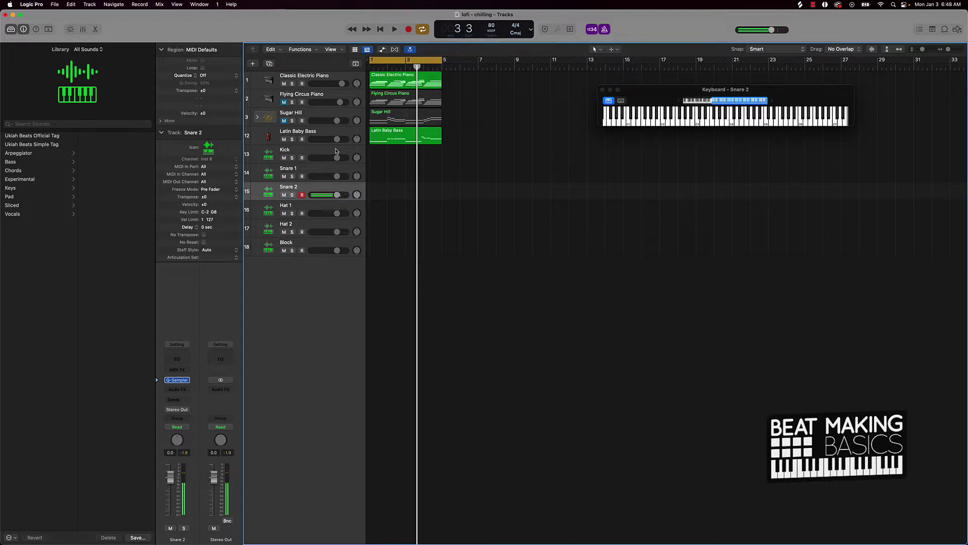
Record a snare pattern over the four-bar loop on the Snare 2 track
key(r)
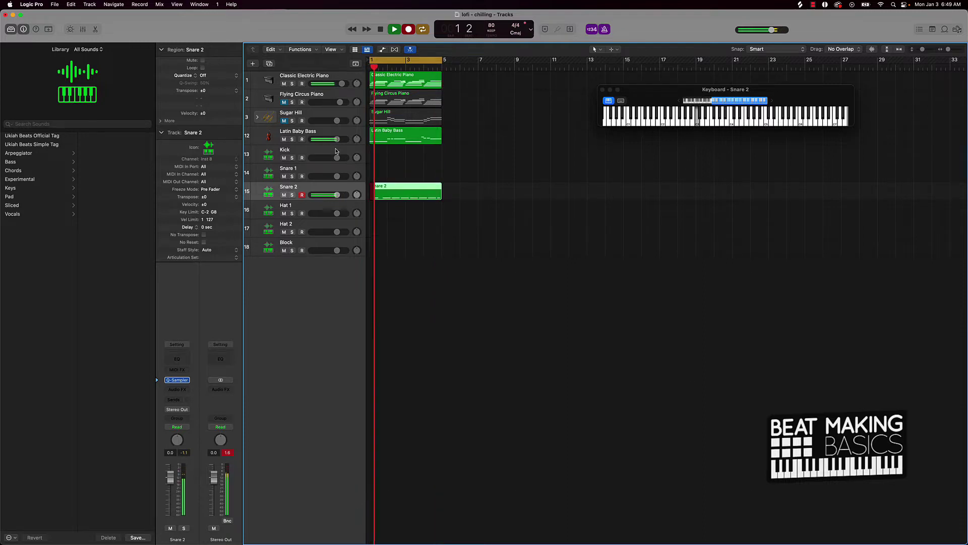
click(395, 30)
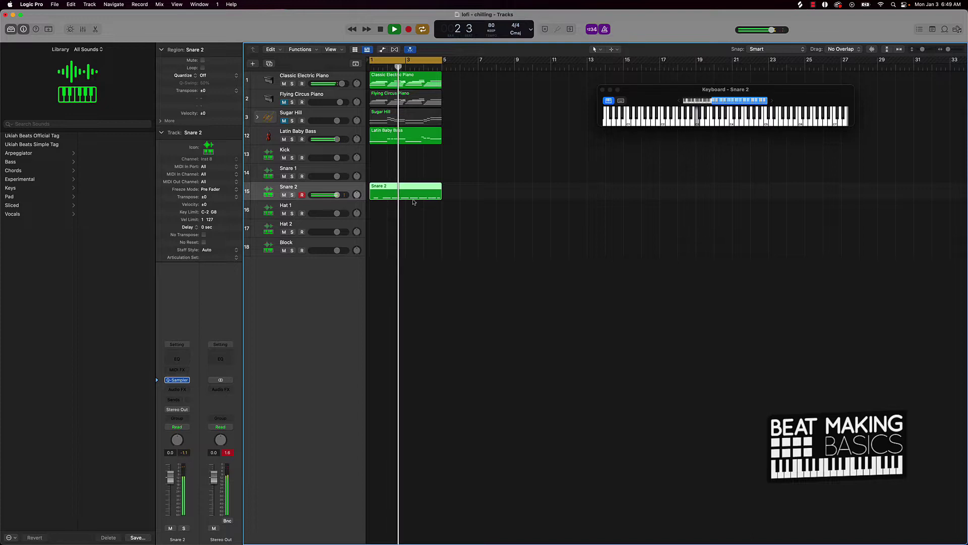
Select all Snare 2 notes in the Piano Roll and set the time quantize strength to 50
key(e)
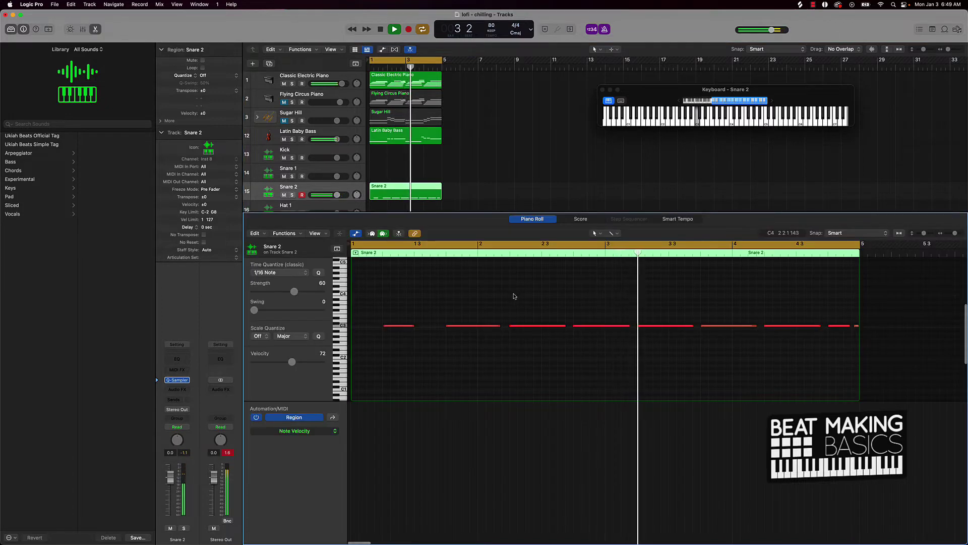
key(super+a)
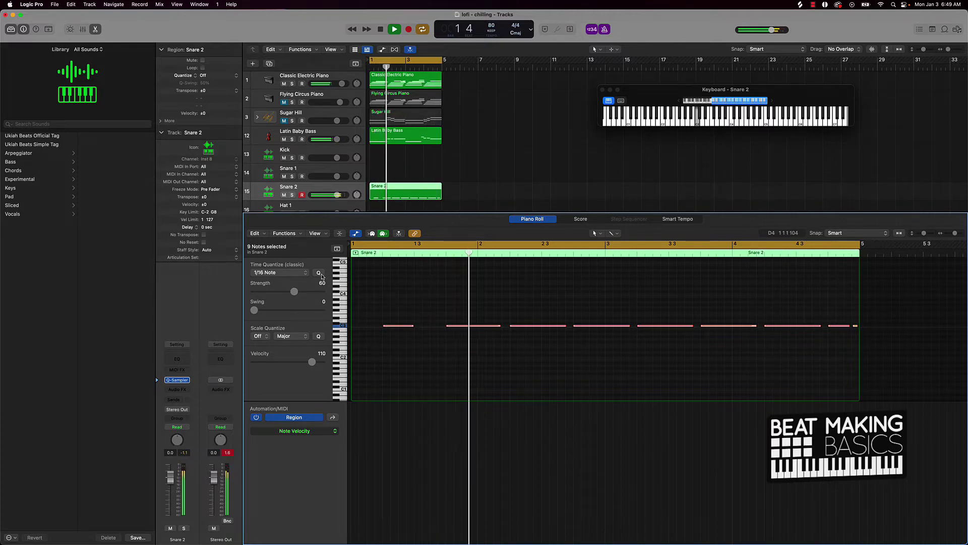
drag(296, 292, 289, 292)
key(space)
click(390, 295)
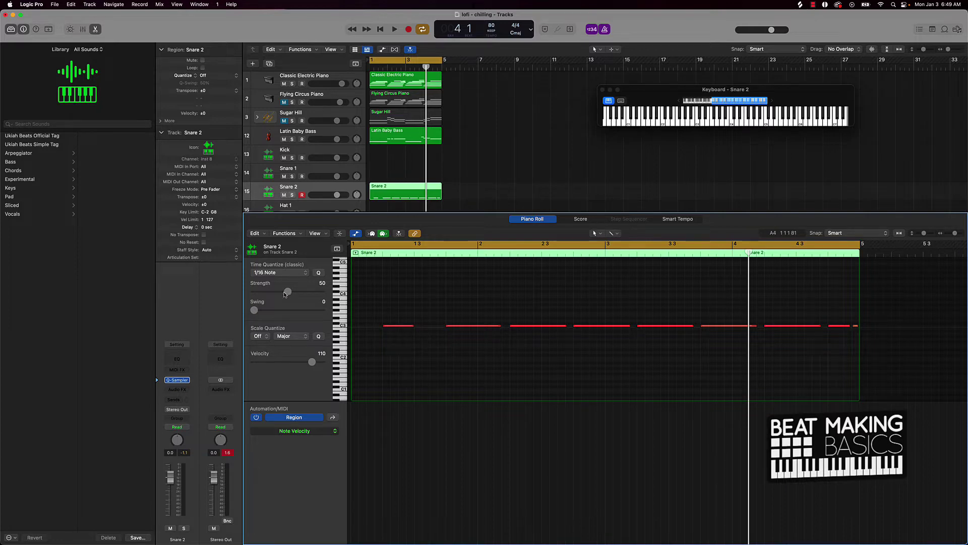
Set the time quantize of all Snare 2 notes to 1/16 Swing B and play the result
click(297, 273)
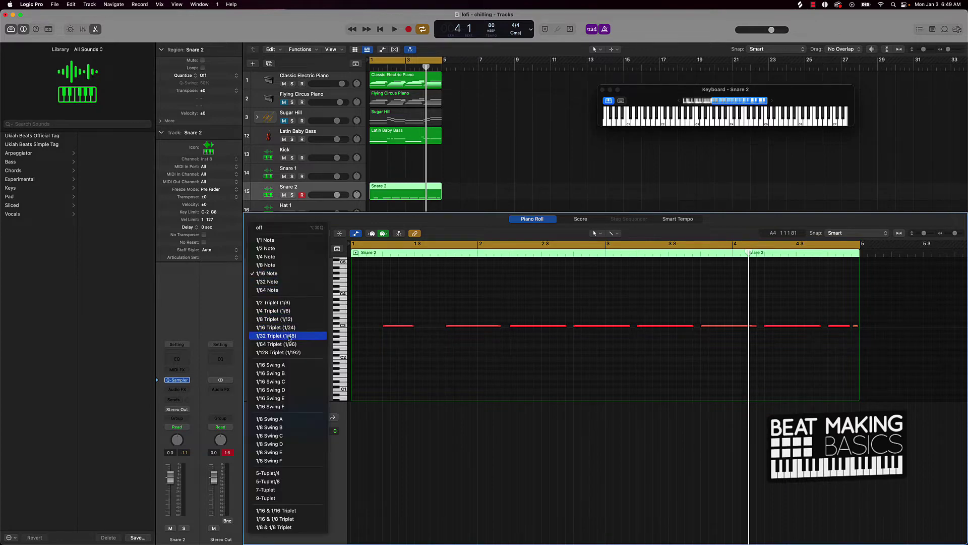
click(279, 365)
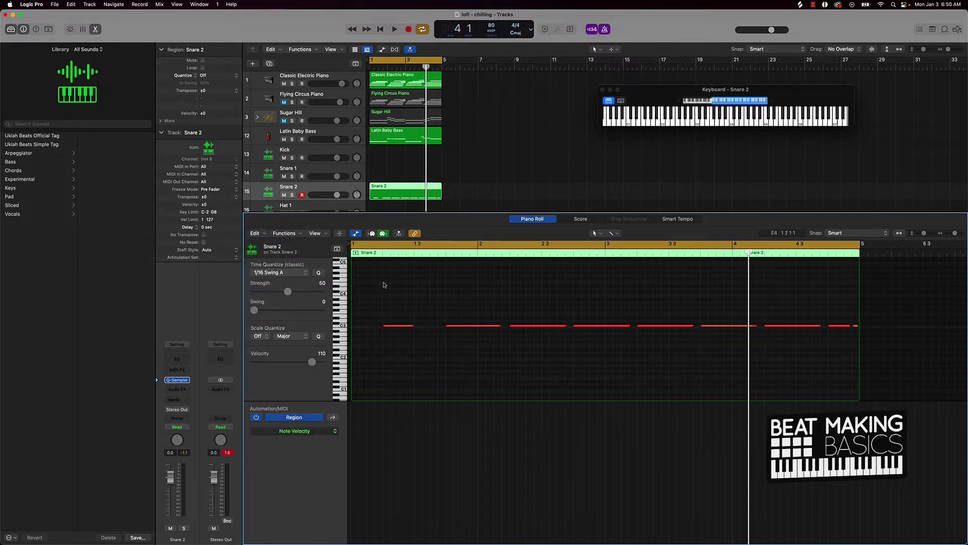
key(super+a)
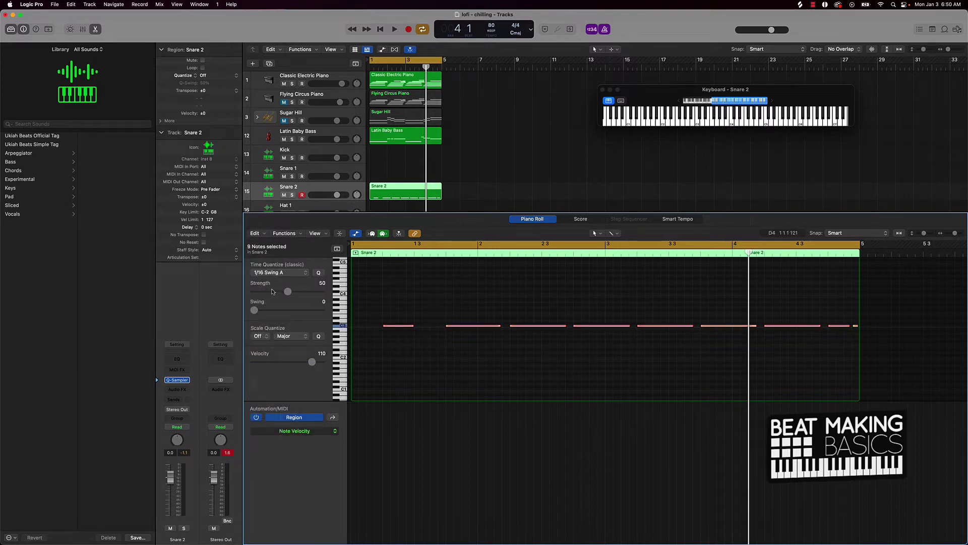
click(303, 275)
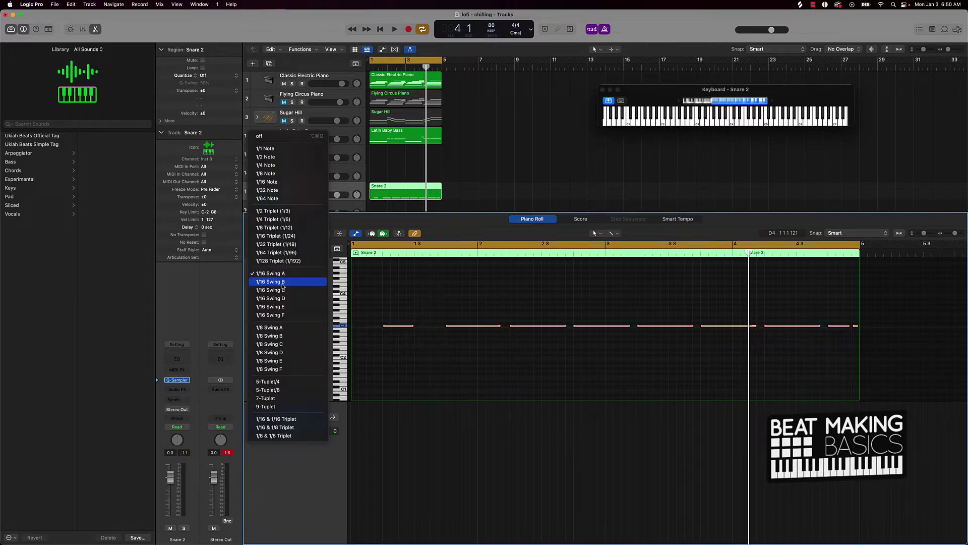
click(283, 282)
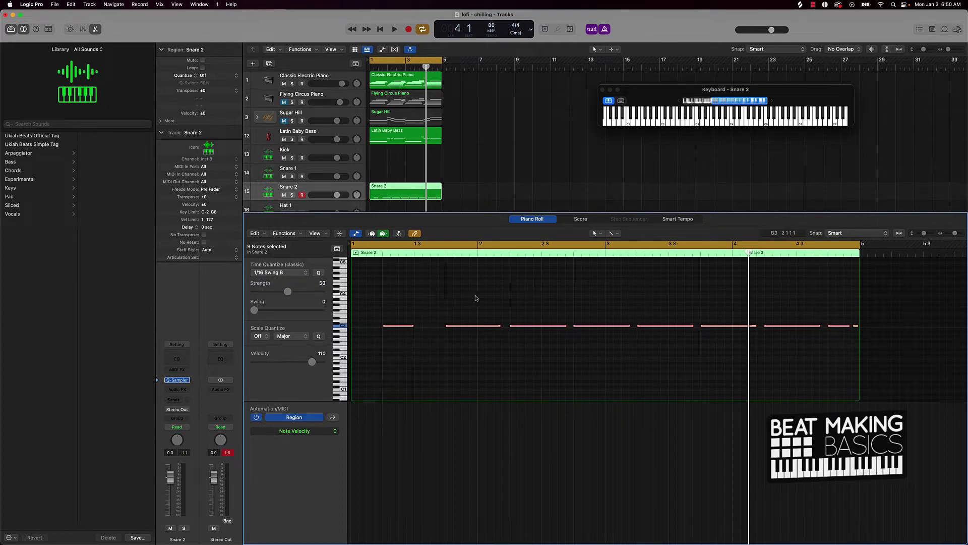
key(space)
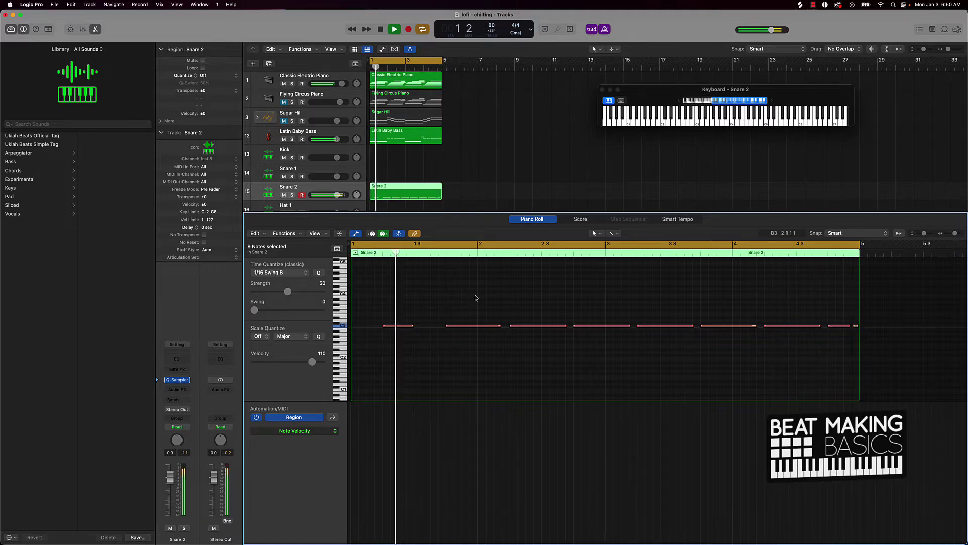
key(space)
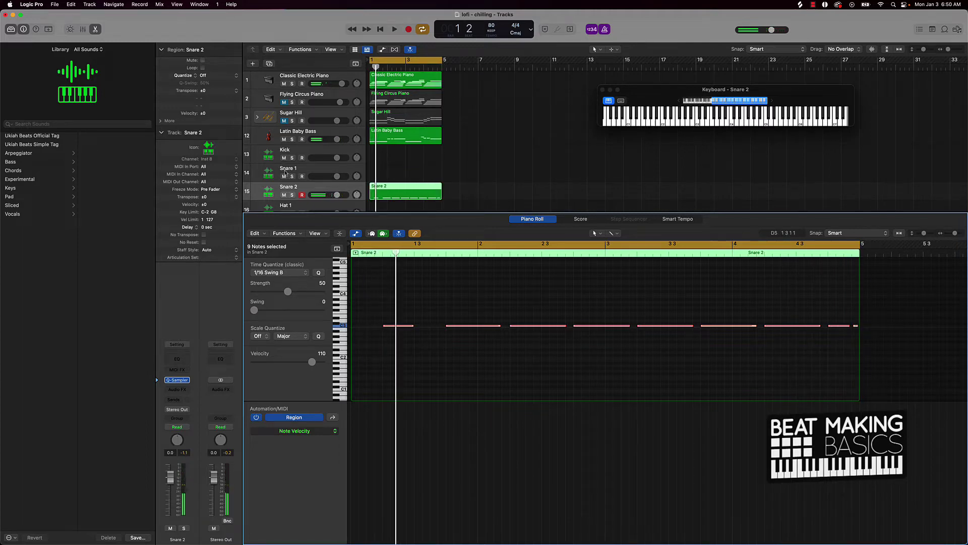
Select the Hat 1 track, ready for recording a hi-hat part
scroll(270, 193, down, 3)
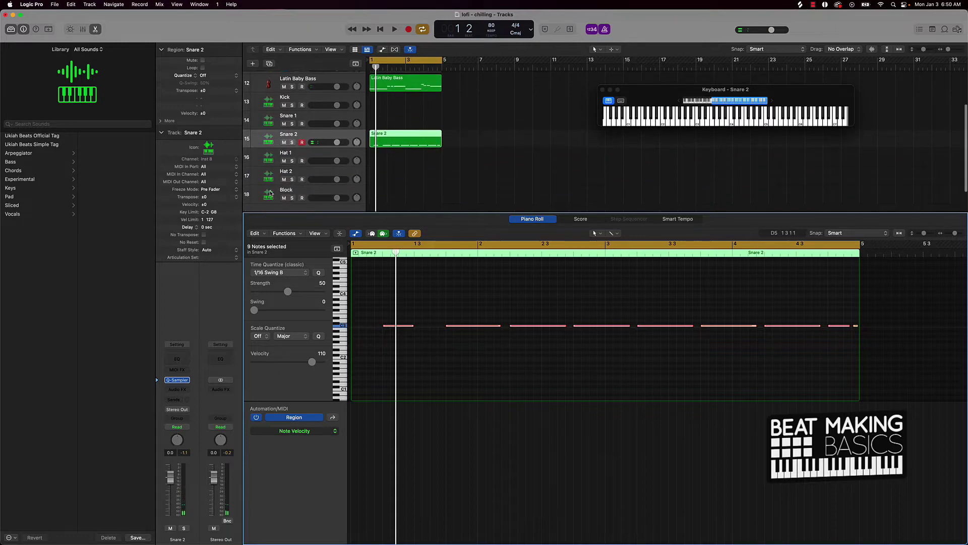
click(267, 180)
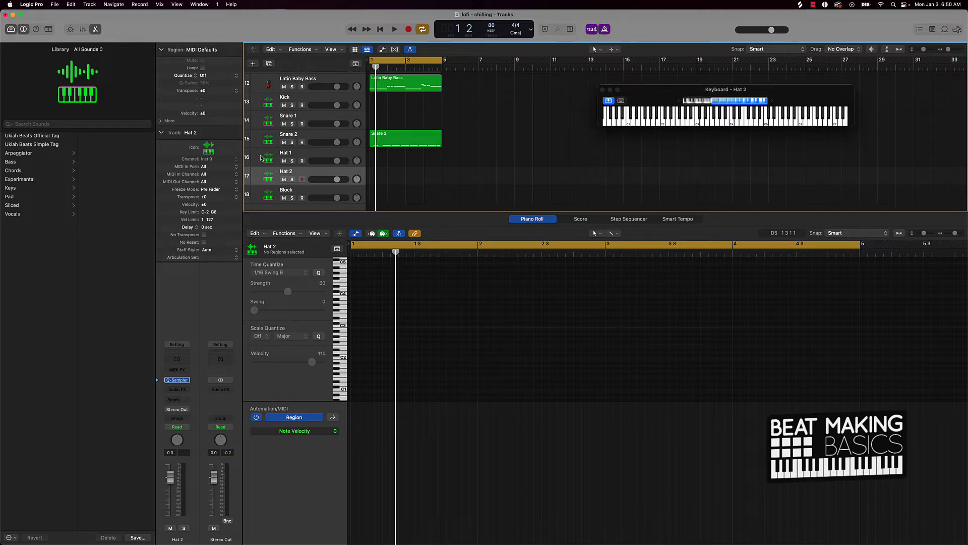
click(261, 158)
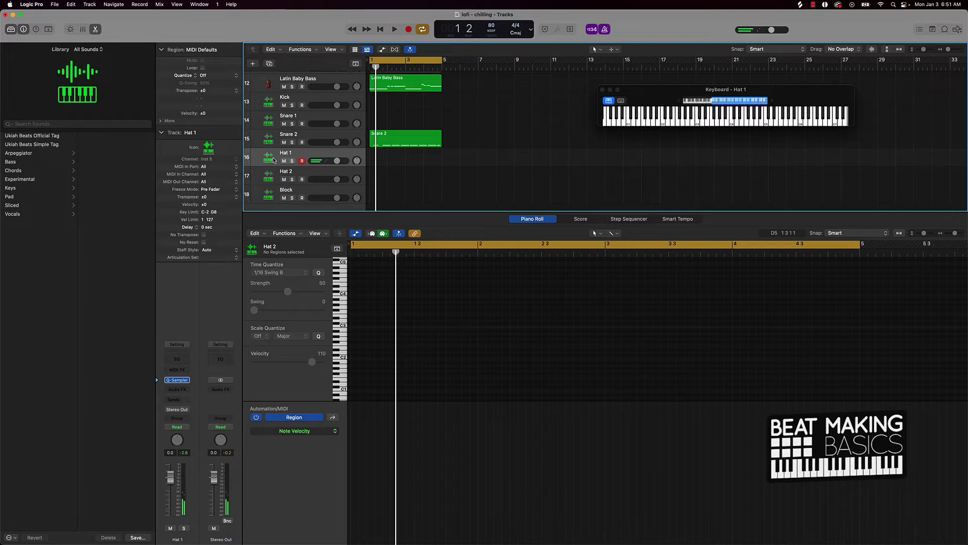
key(r)
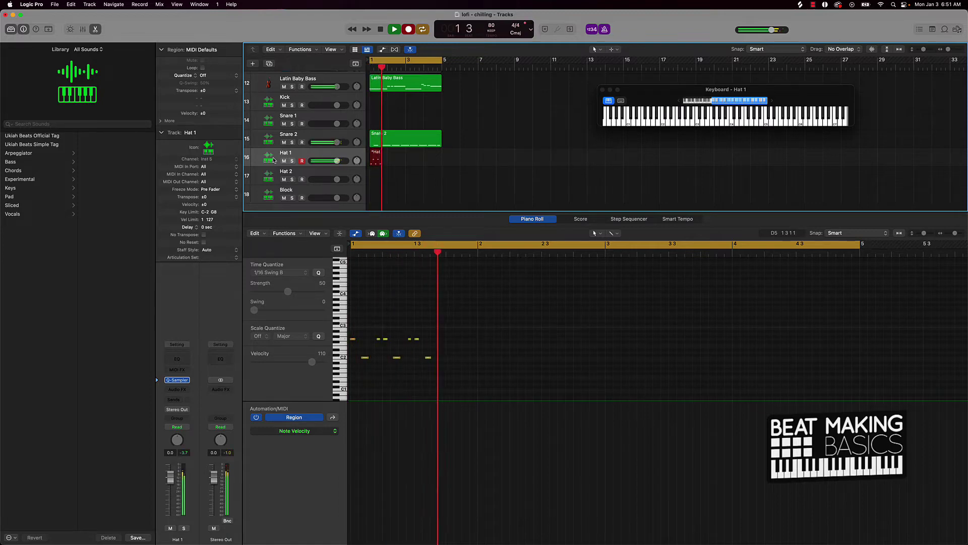
key(space)
key(Delete)
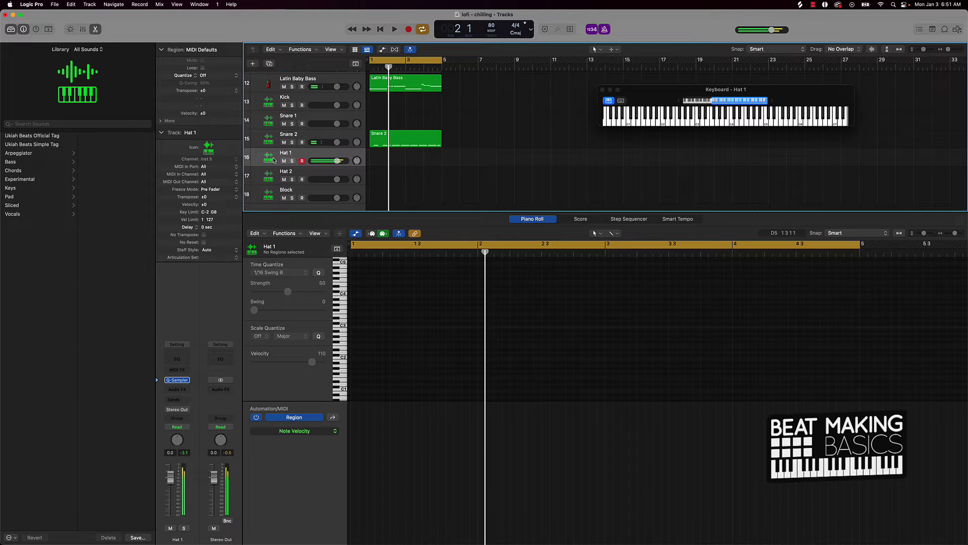
Record a hi-hat pattern over the first two bars on the Hat 1 track
key(r)
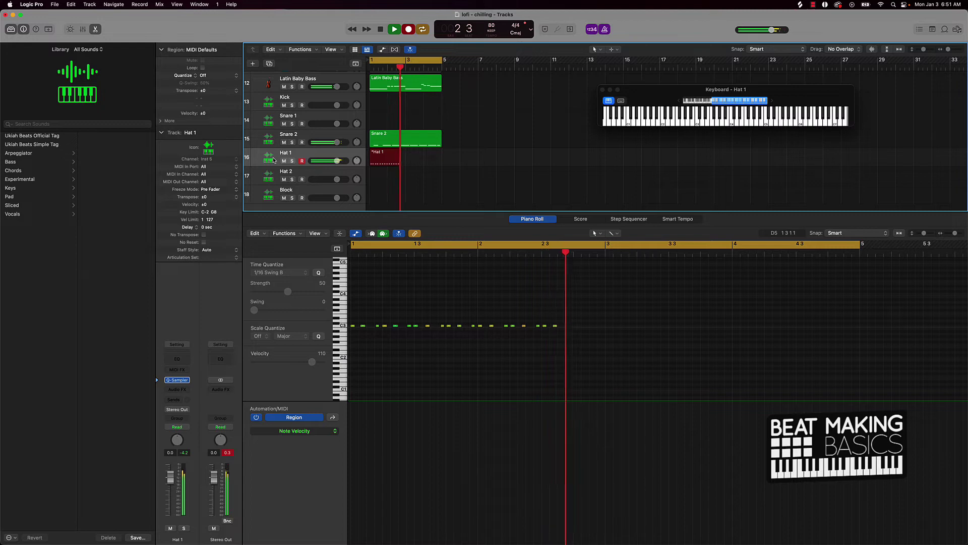
key(space)
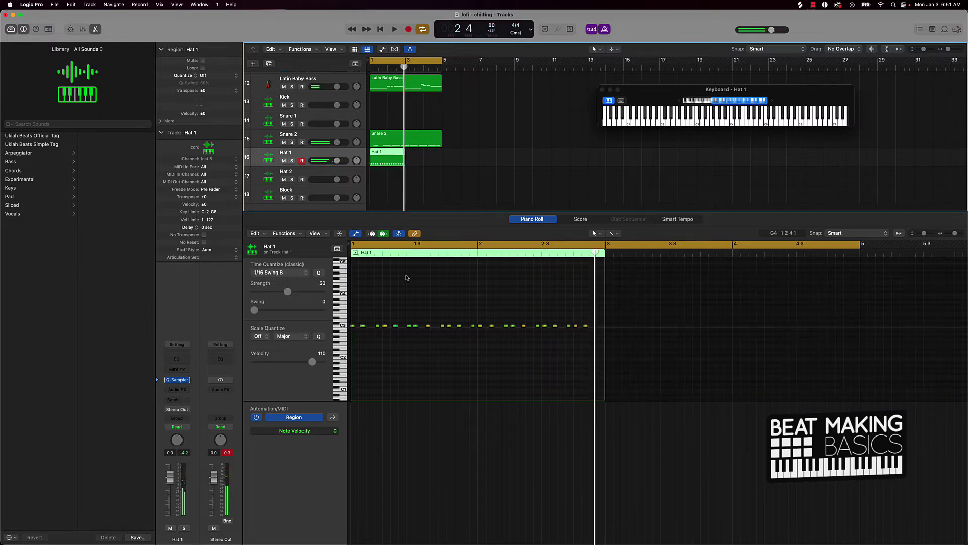
Select all recorded hi-hat notes in the Hat 1 region and play the loop
click(422, 280)
key(super+a)
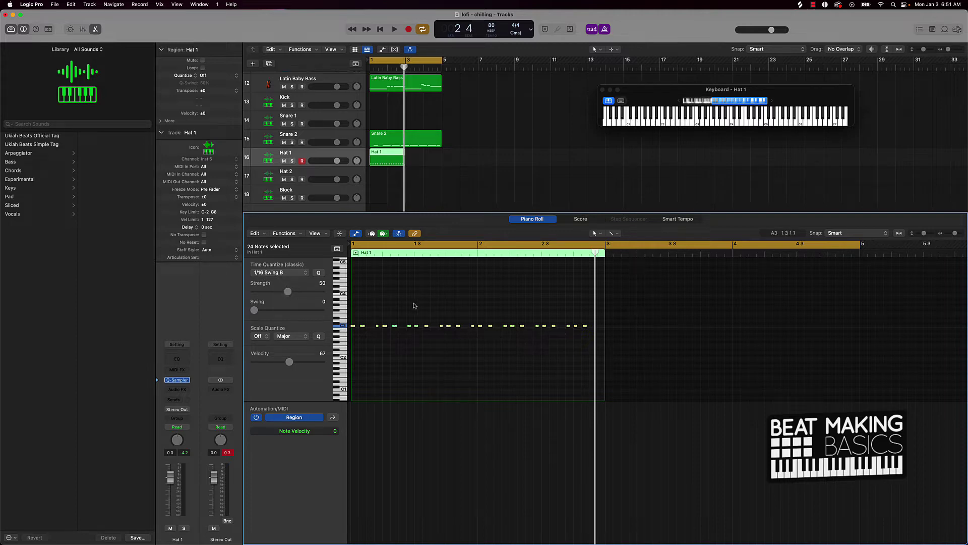
key(space)
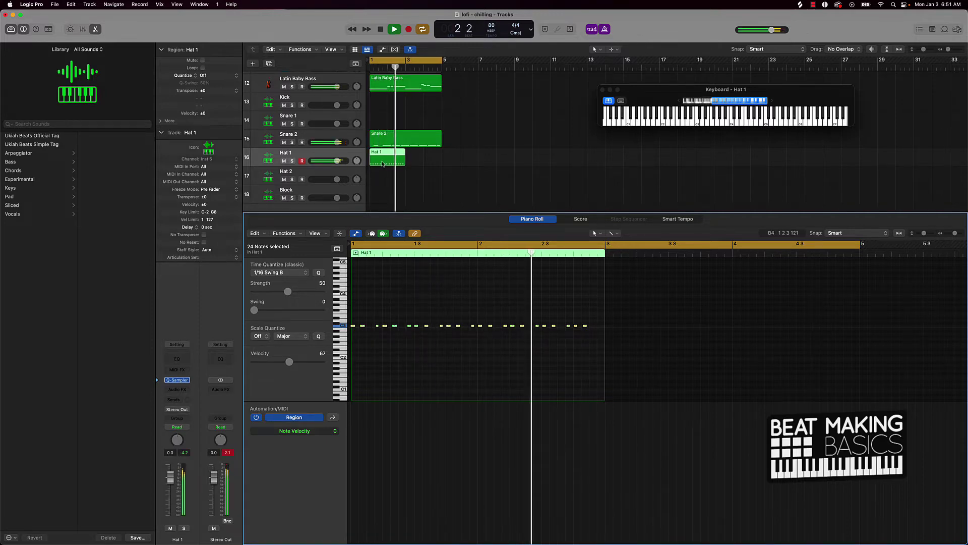
Copy the Hat 1 region to bar 3 and align the copy's first note with the start of that bar
drag(383, 162, 419, 162)
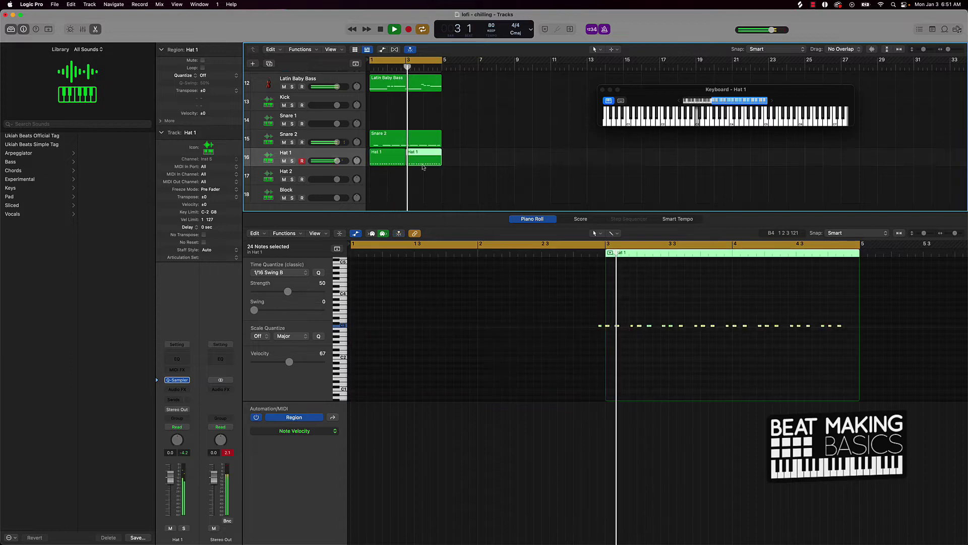
click(599, 325)
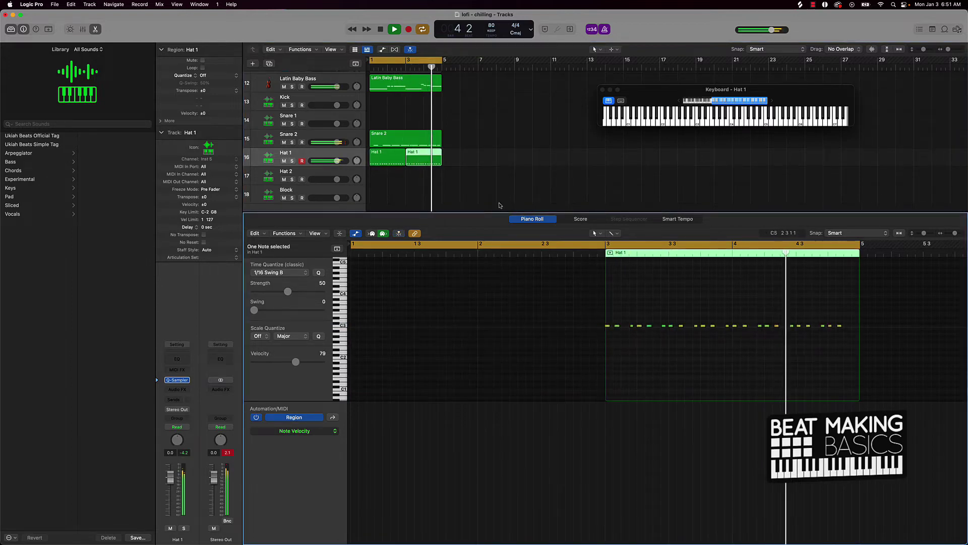
Add a hi-hat note at the very end of the first Hat 1 region and play it
click(394, 162)
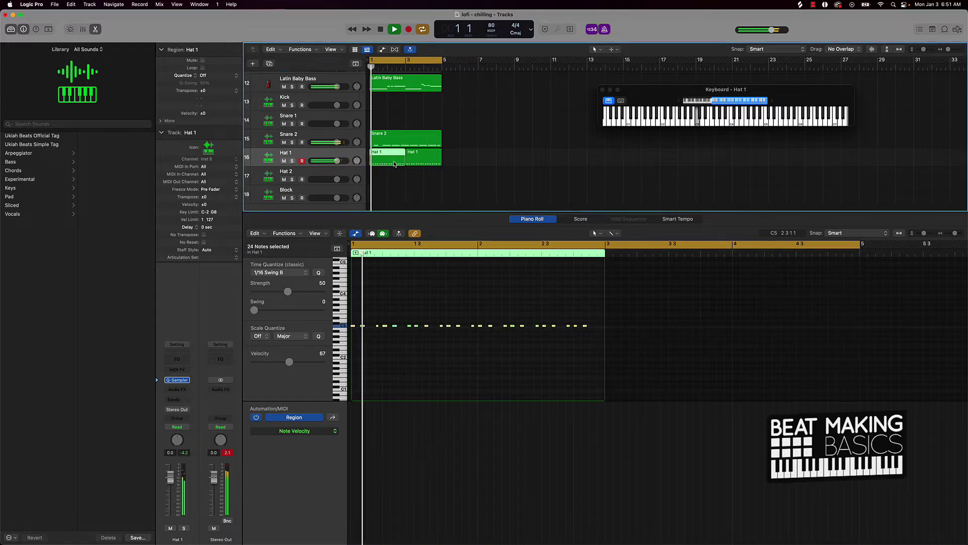
key(space)
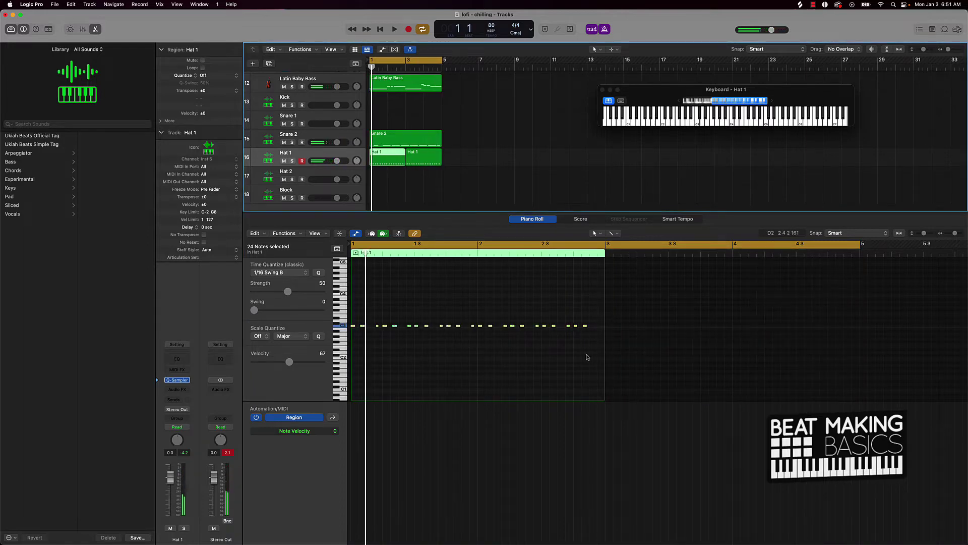
drag(585, 325, 586, 326)
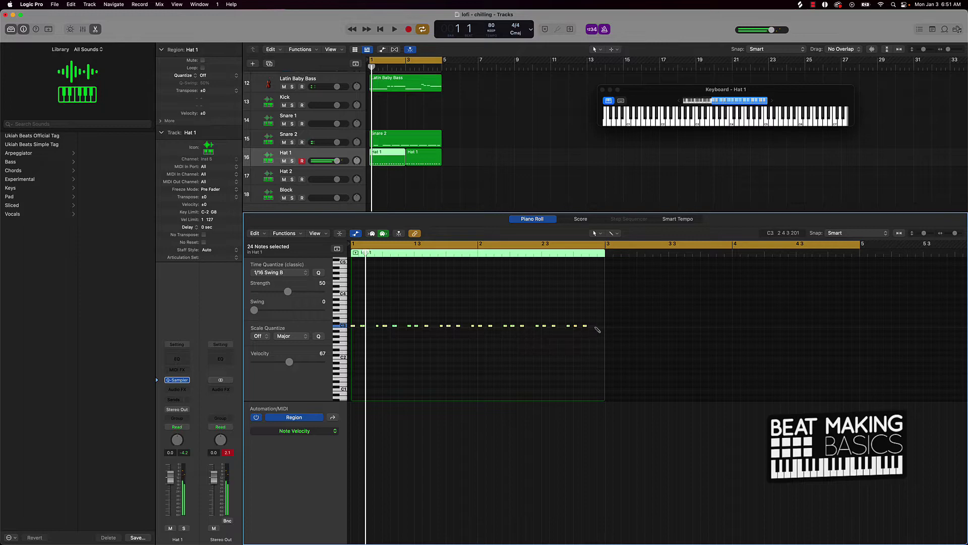
click(598, 326)
key(space)
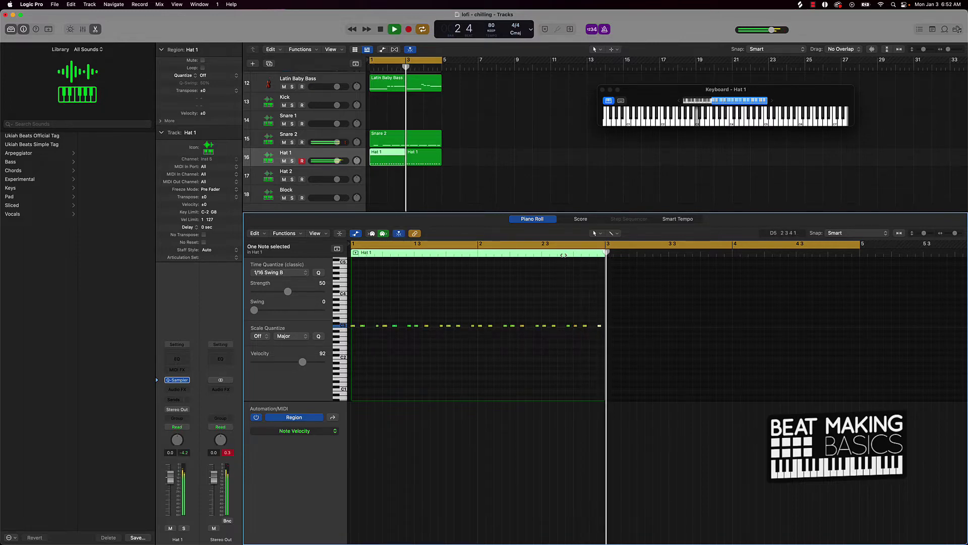
Add two hi-hat notes at the end of the second Hat 1 region, finishing bar 4, and play the result
key(space)
click(426, 157)
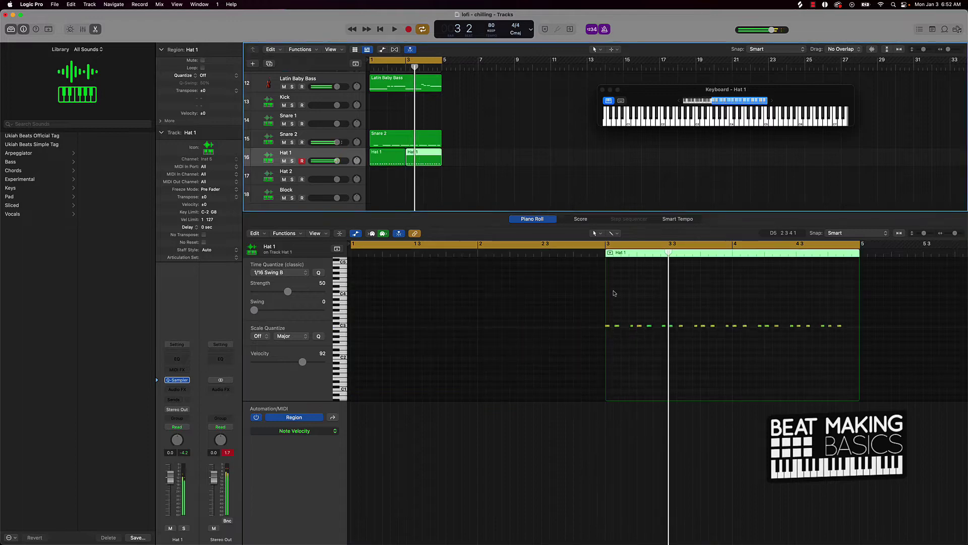
click(851, 326)
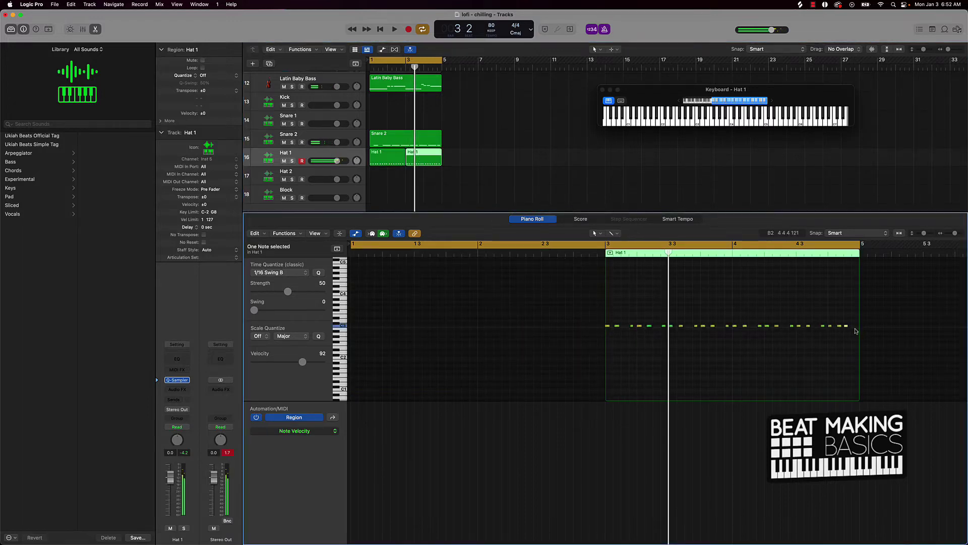
key(space)
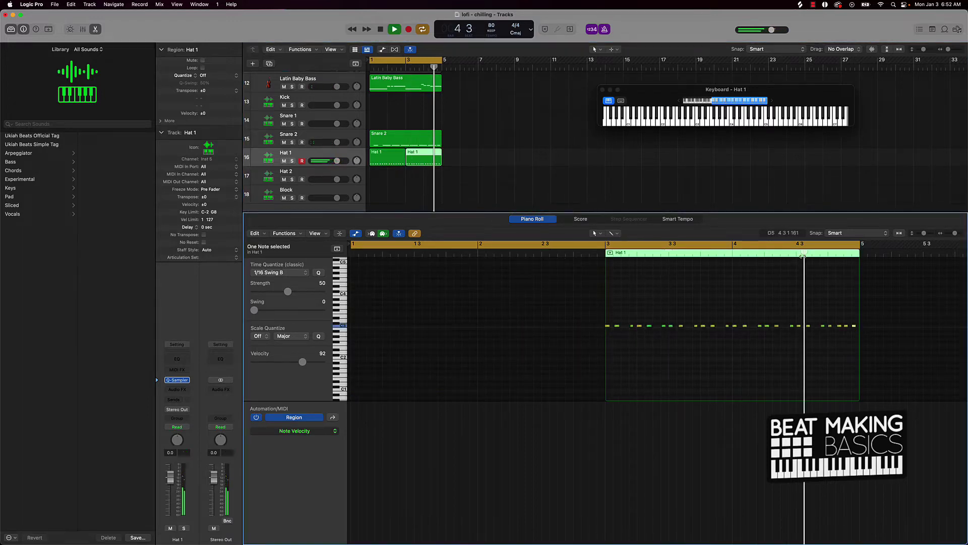
key(space)
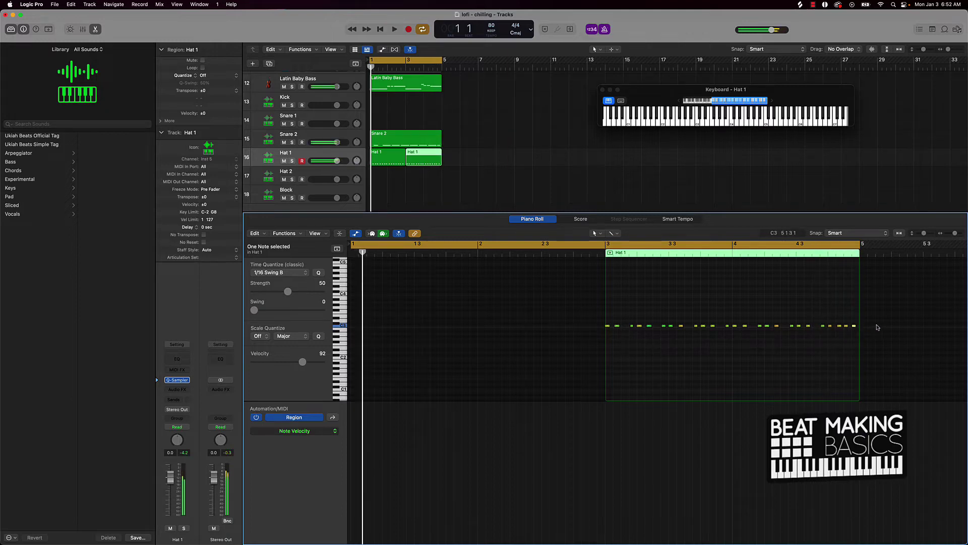
Replace the first Hat 1 region with a copy of the second one at bar 1 and play the loop
click(402, 163)
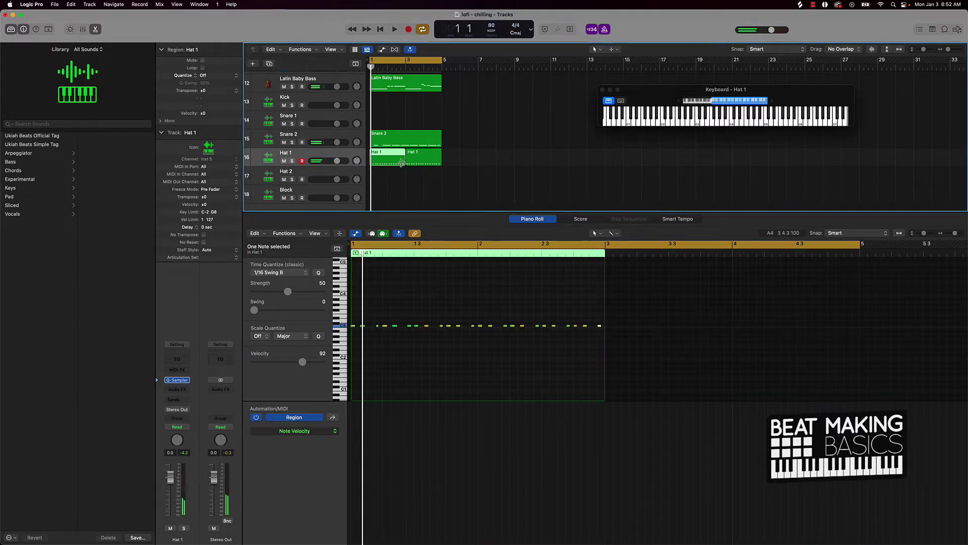
key(Delete)
drag(417, 163, 376, 163)
key(space)
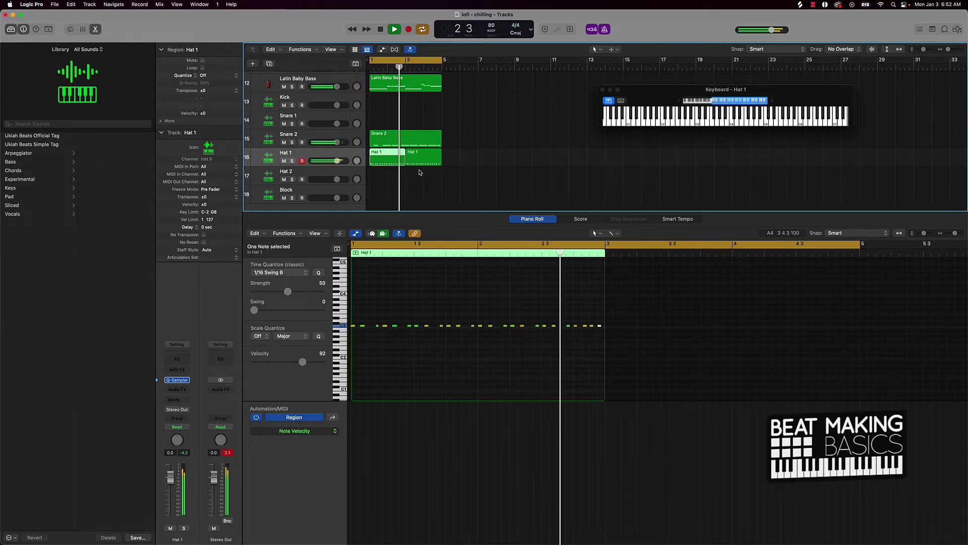
Set the time quantize strength to 70 for all notes of both Hat 1 regions
key(space)
click(577, 332)
key(super+a)
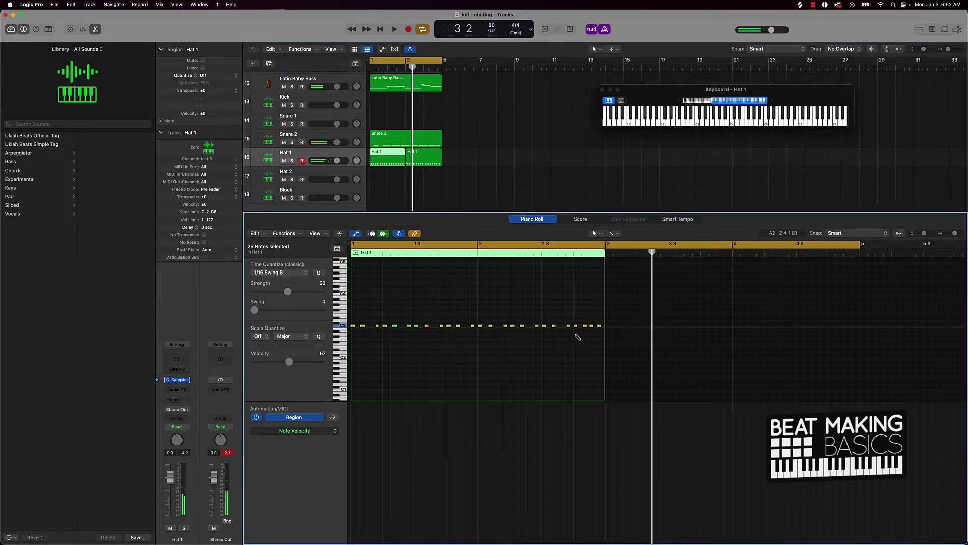
click(428, 157)
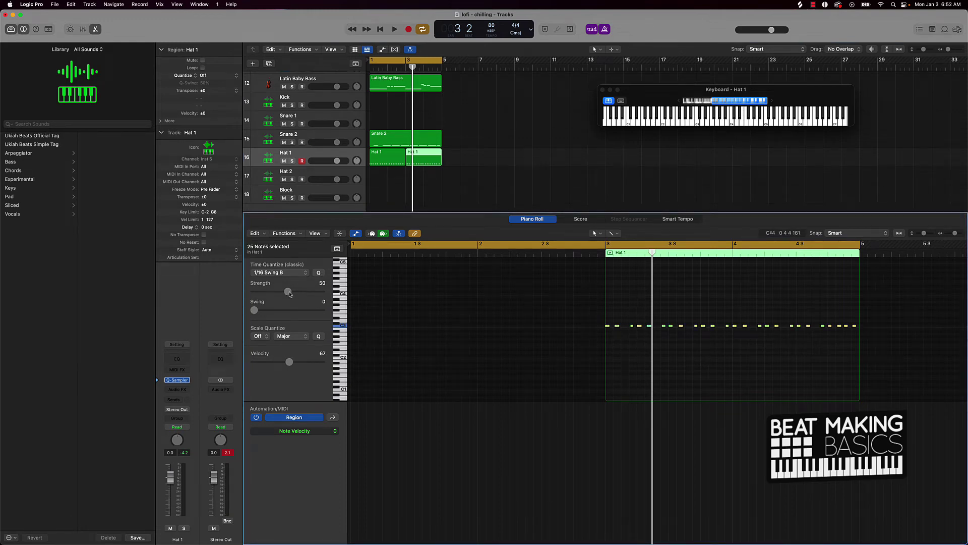
drag(294, 293, 301, 292)
click(387, 157)
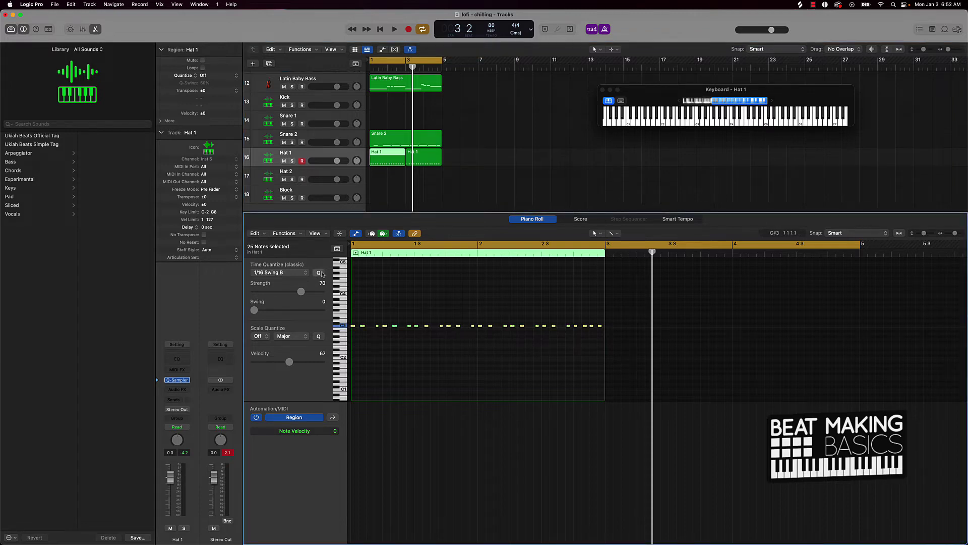
Join the two Hat 1 regions into one four-bar region and play it
drag(423, 176, 379, 160)
key(super+j)
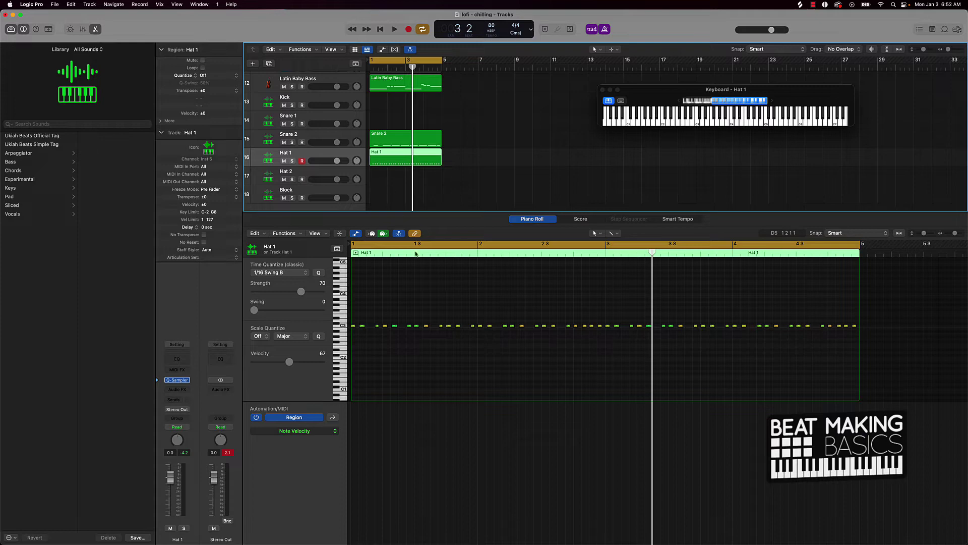
key(space)
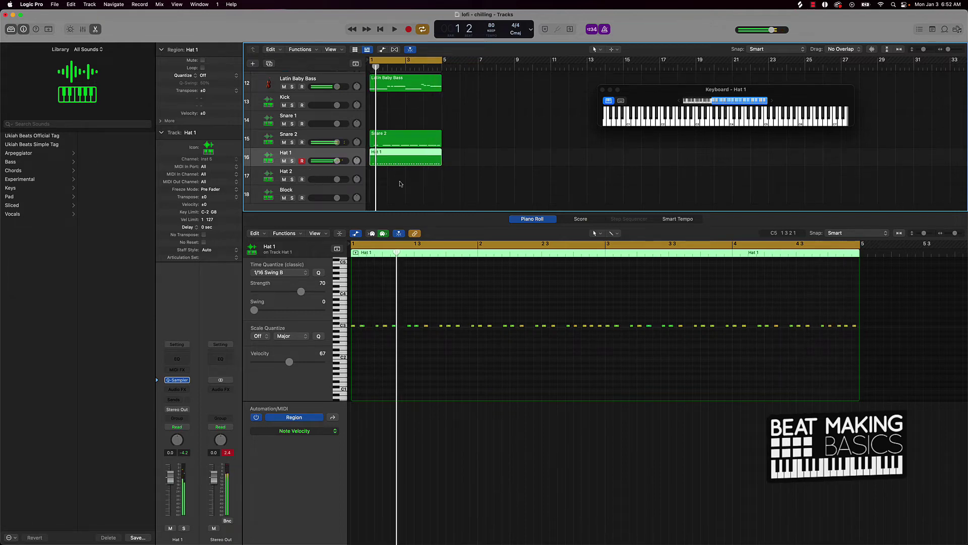
Trim the Hat 1 region's start to bar 3 and shorten the cycle range to bars 3 to 5
drag(368, 163, 407, 164)
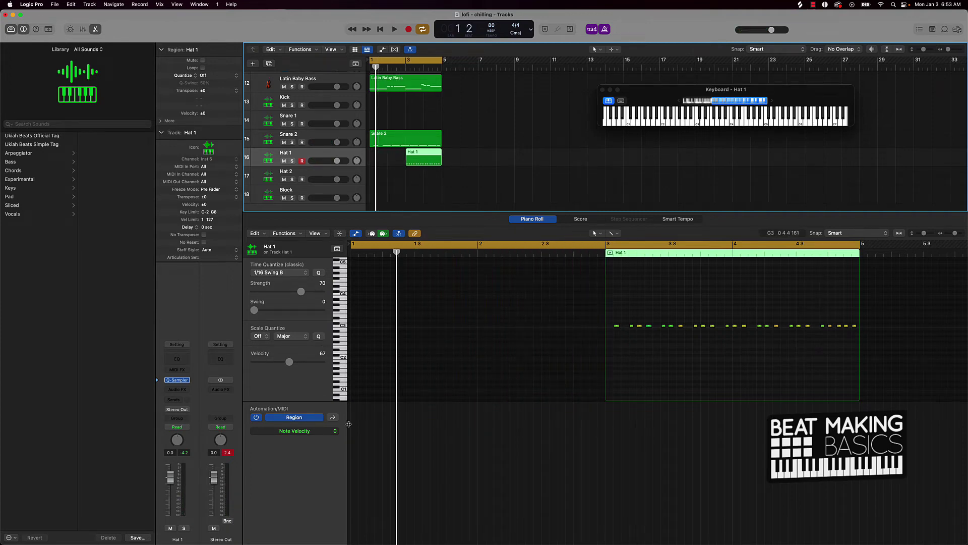
drag(407, 61, 442, 62)
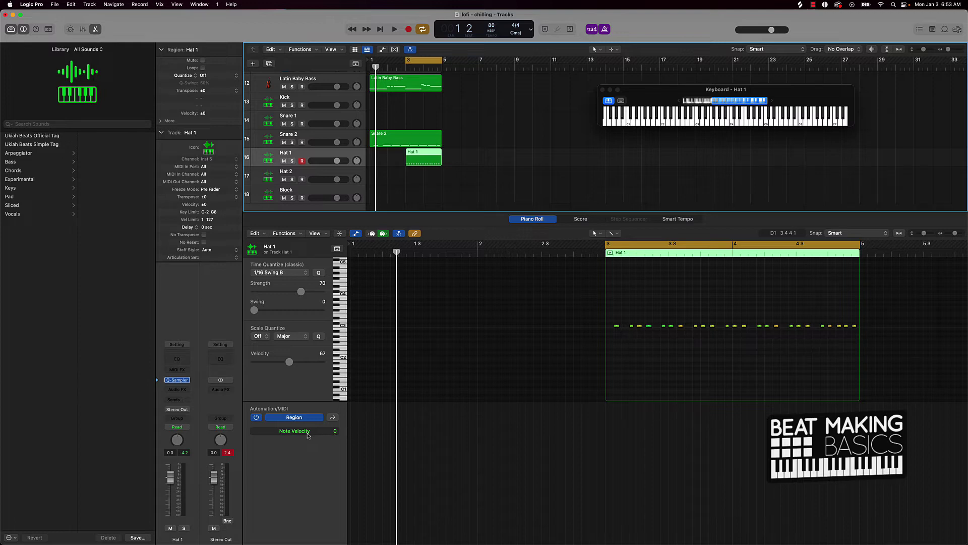
Show the hi-hat notes' Ch. 13: Note Velocity as region automation and lower the velocity of the note on beat 4 of bar 3
click(633, 347)
key(super+a)
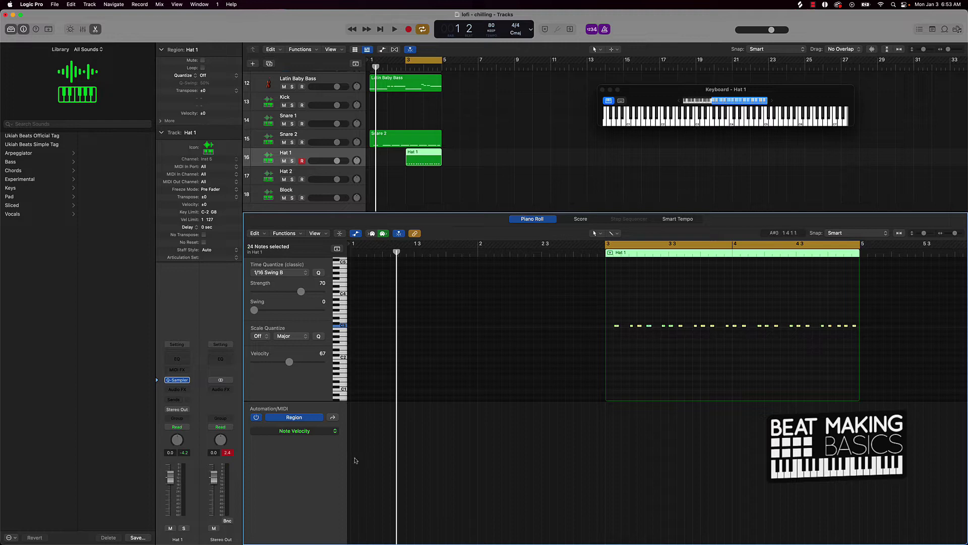
click(304, 434)
click(306, 432)
click(333, 419)
drag(702, 446, 702, 454)
Add a hi-hat note at the very start of bar 3 in the Hat 1 region and play it
key(space)
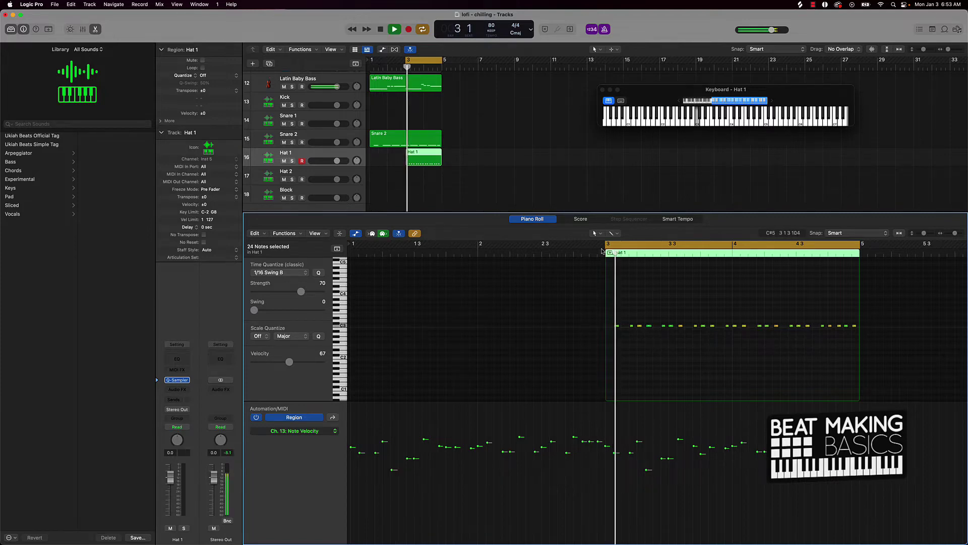
key(space)
super+click(607, 327)
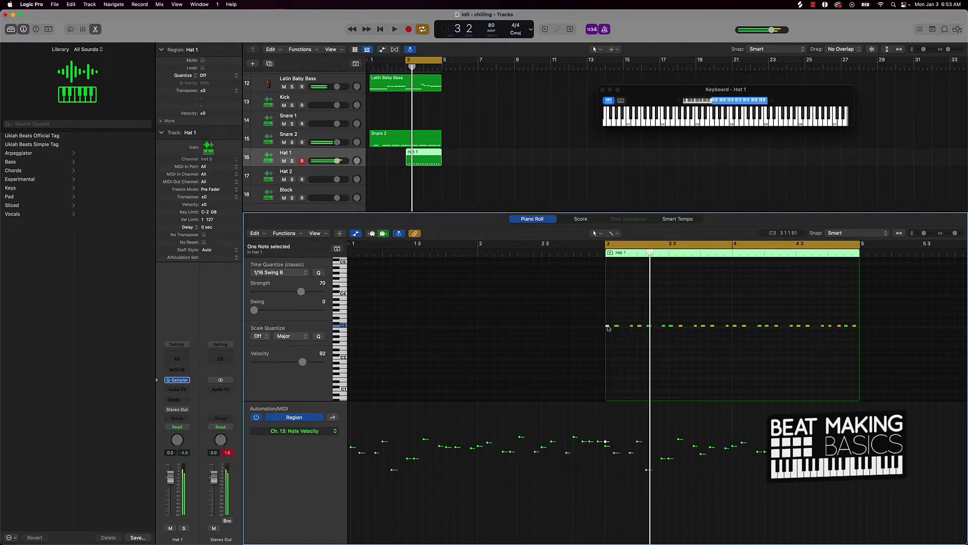
key(space)
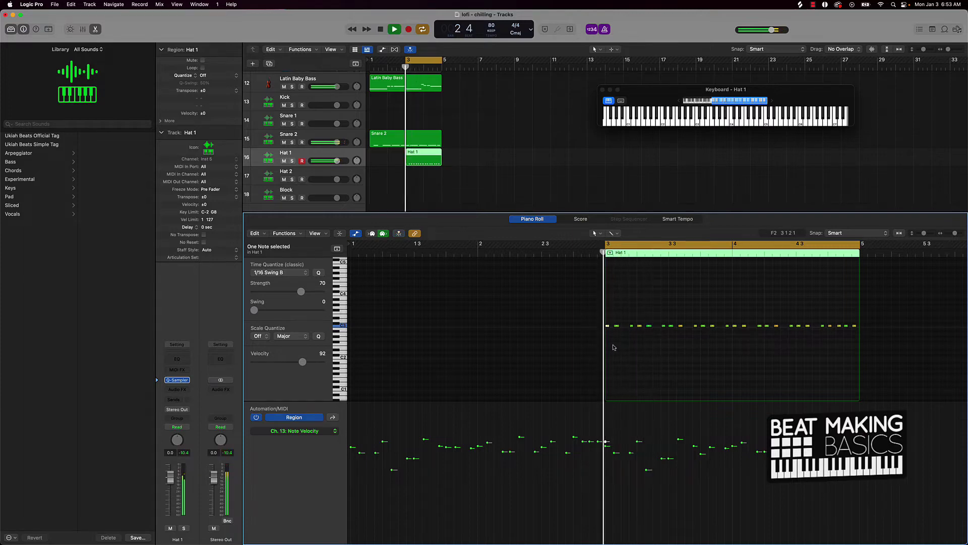
key(space)
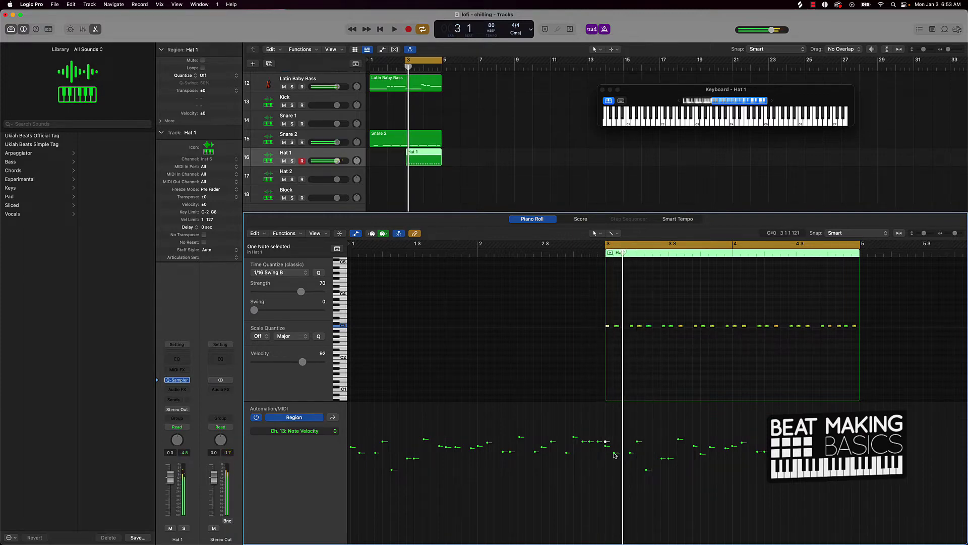
Lower the velocity of the second hi-hat note in bar 3, just after beat 1, and replay the loop
key(space)
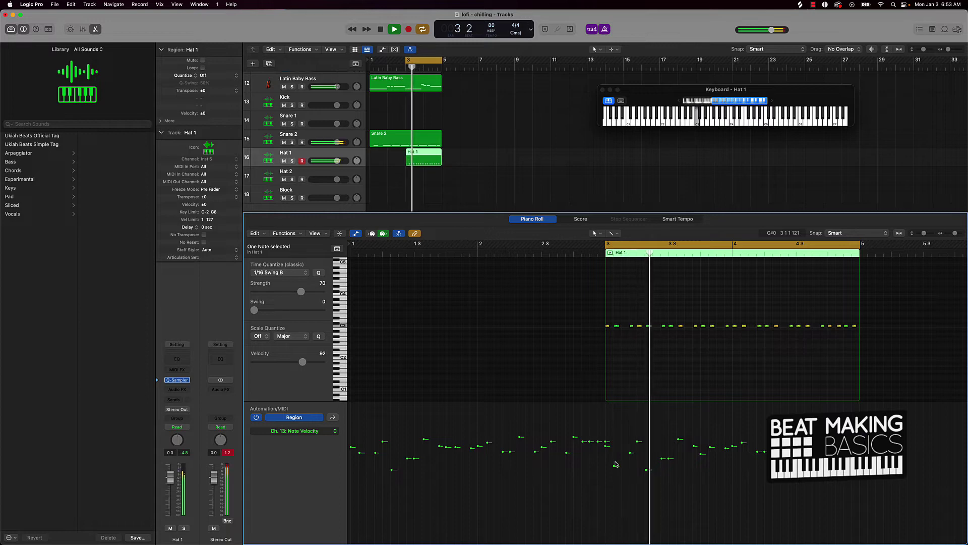
key(space)
drag(614, 466, 614, 472)
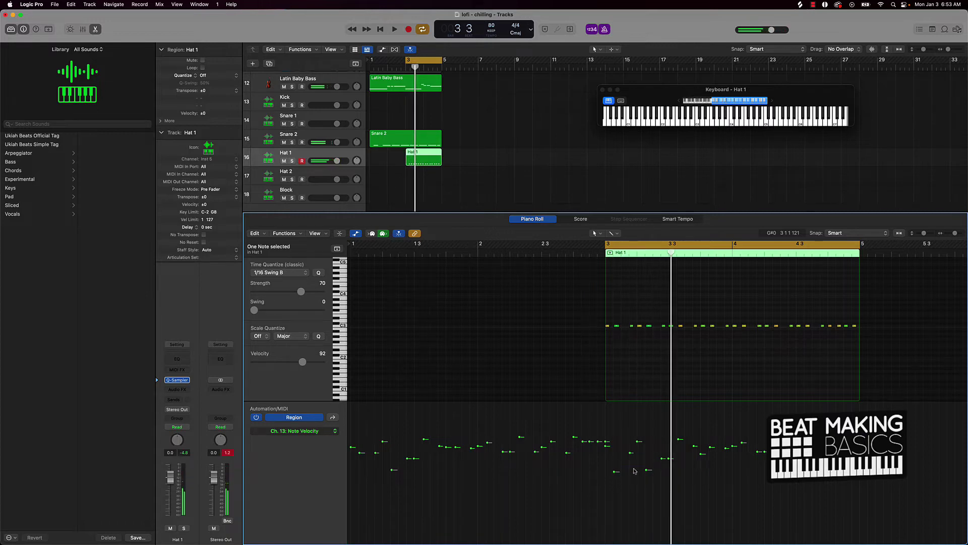
key(space)
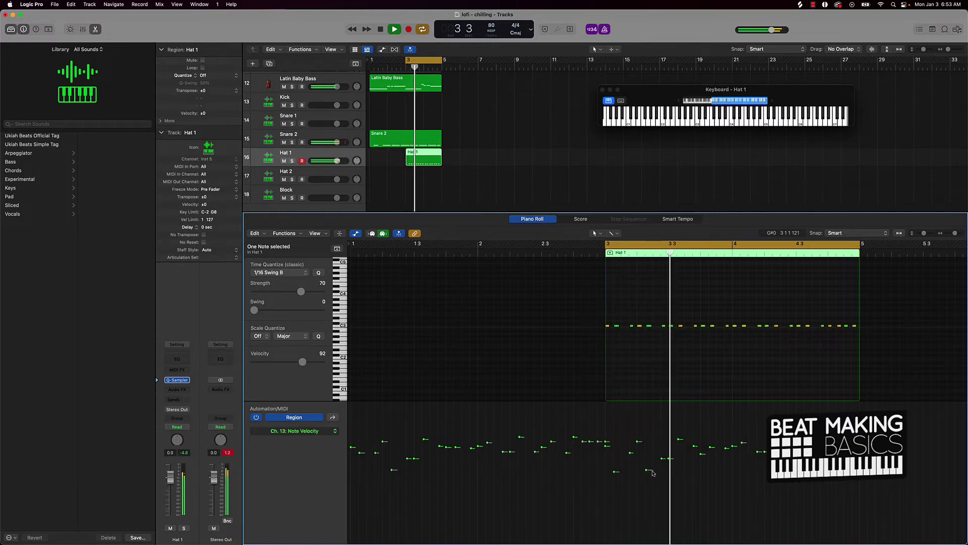
Lower the velocities of the hi-hat notes just after beats 1 and 2 of bar 3 to a matching level and play the result
key(space)
drag(647, 471, 614, 475)
key(space)
key(space)
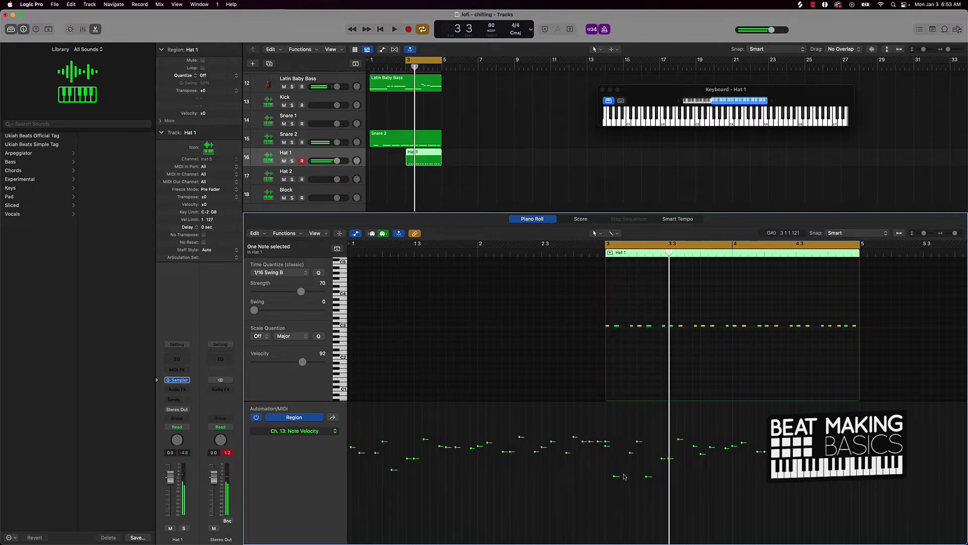
key(space)
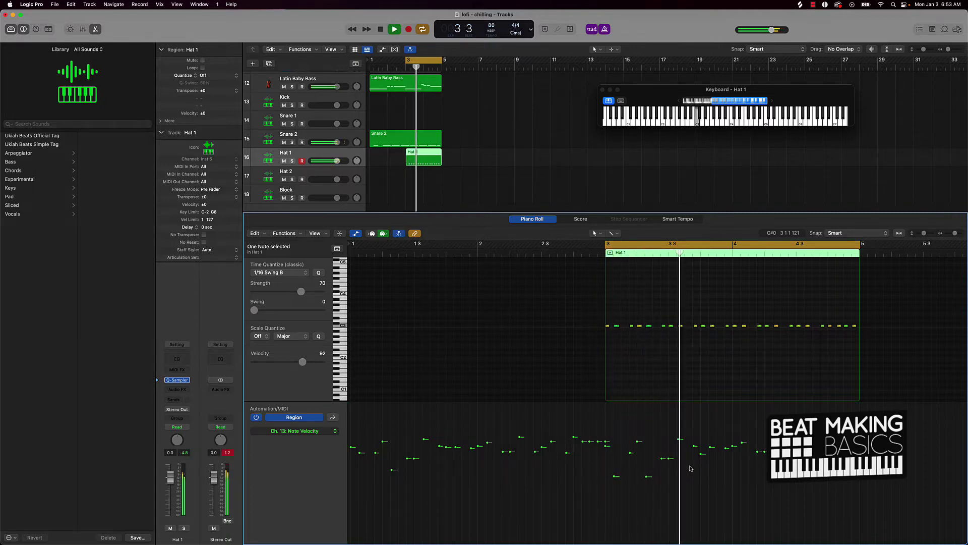
key(space)
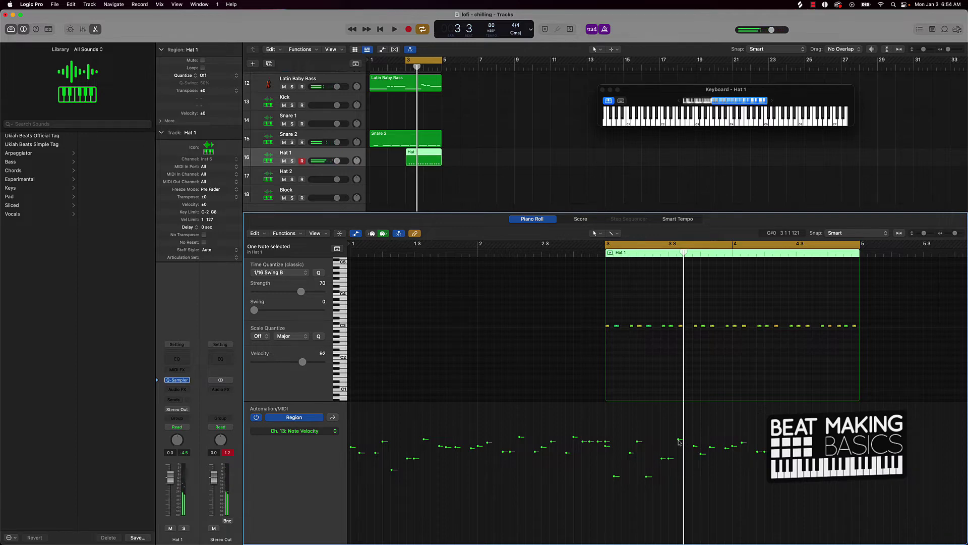
Lower the velocities of the hi-hat notes just after beats 3 and 4 of bar 3, checking by playback
click(679, 440)
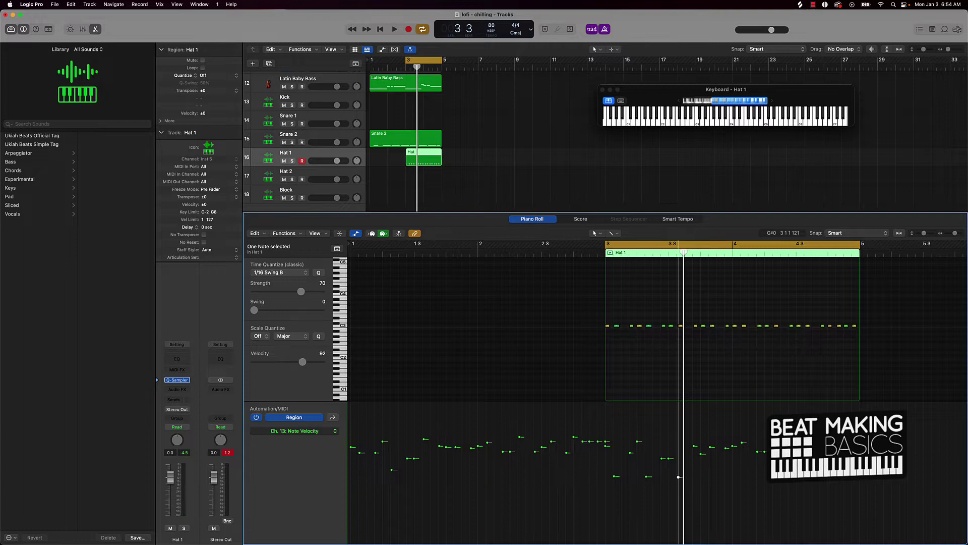
key(space)
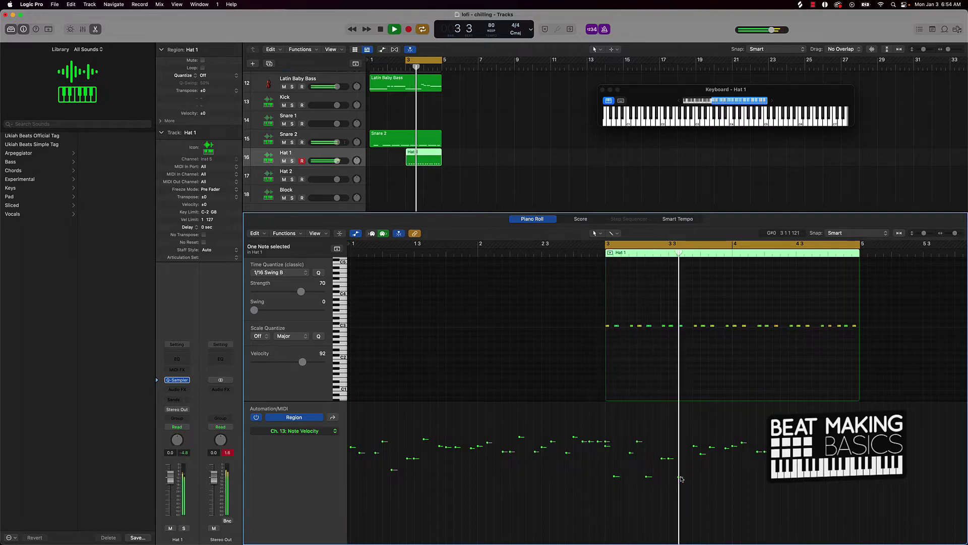
key(space)
drag(711, 448, 710, 479)
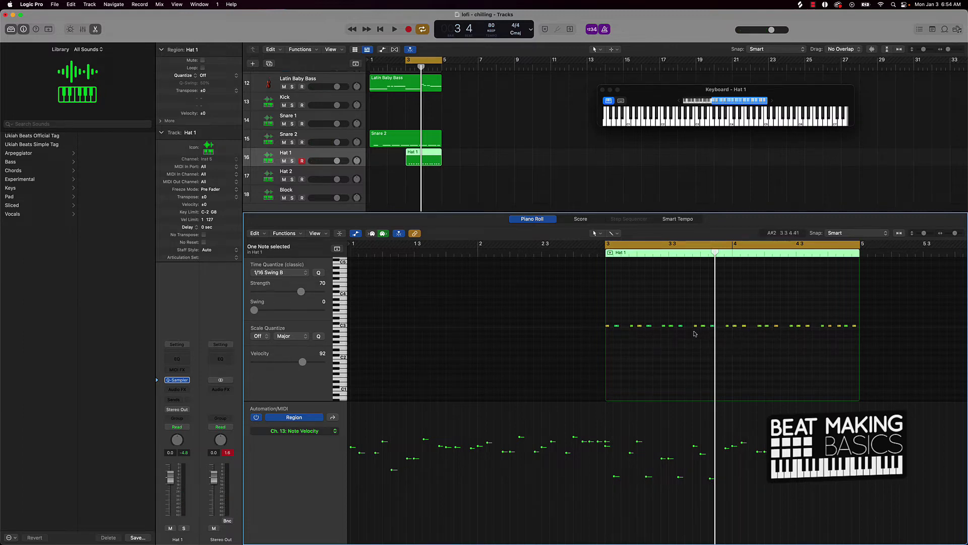
Lower the velocity of the hi-hat note just after beat 1 of bar 4, undoing any accidental velocity line
click(668, 252)
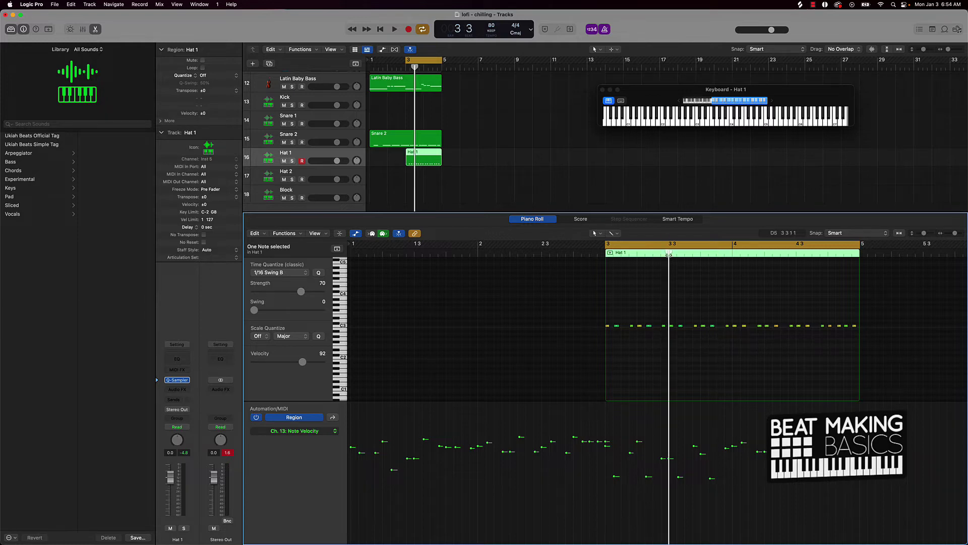
drag(668, 254, 740, 254)
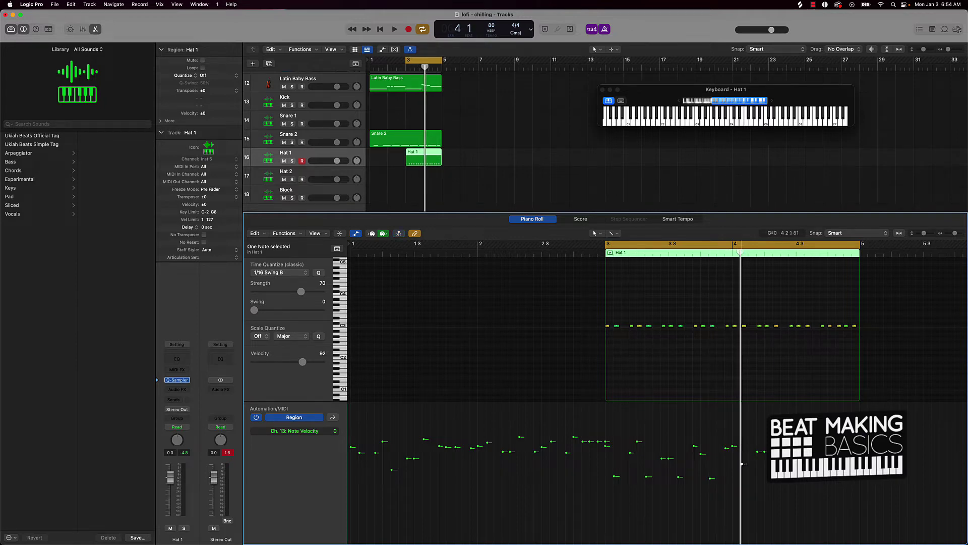
click(765, 253)
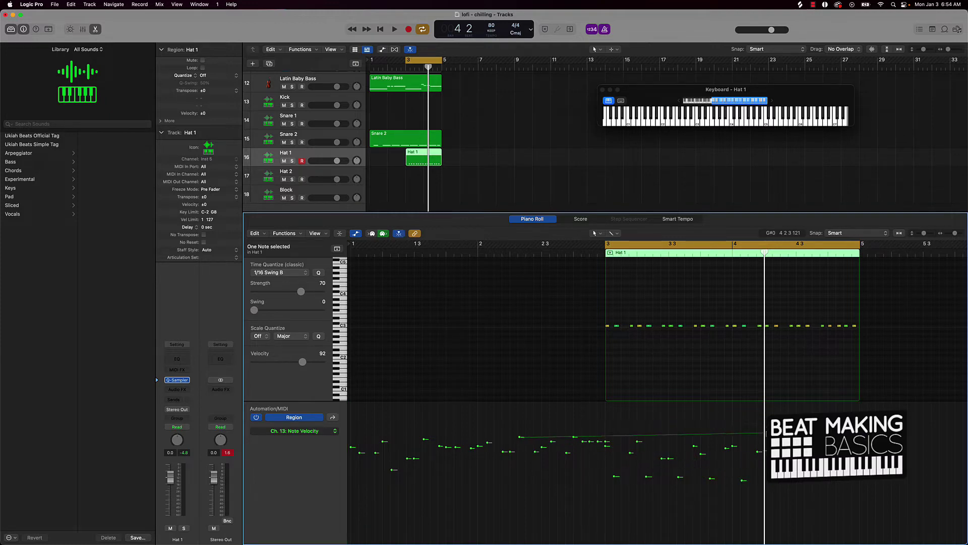
drag(766, 433, 766, 437)
key(super+z)
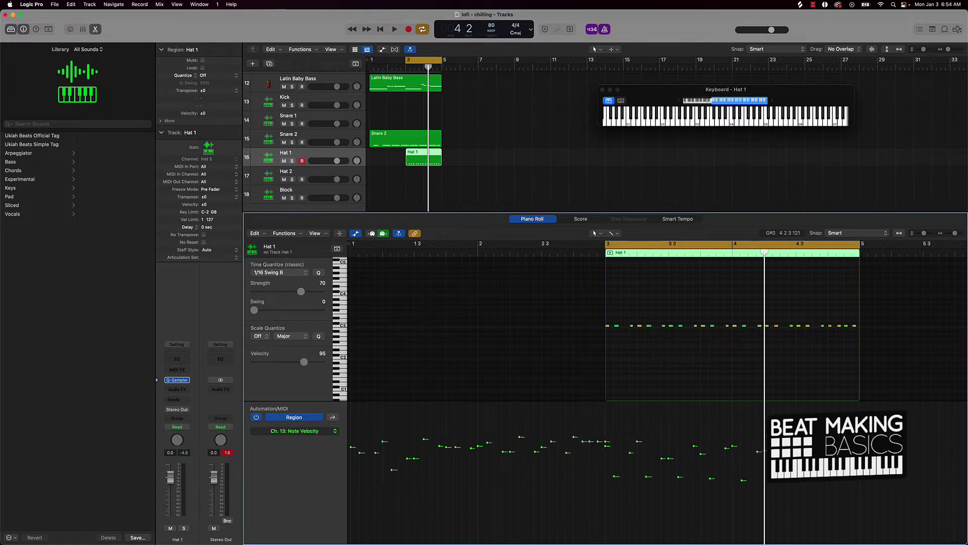
Lower the velocities of the hi-hat notes just after beats 2, 3 and 4 of bar 4 and play the loop
drag(774, 255, 773, 255)
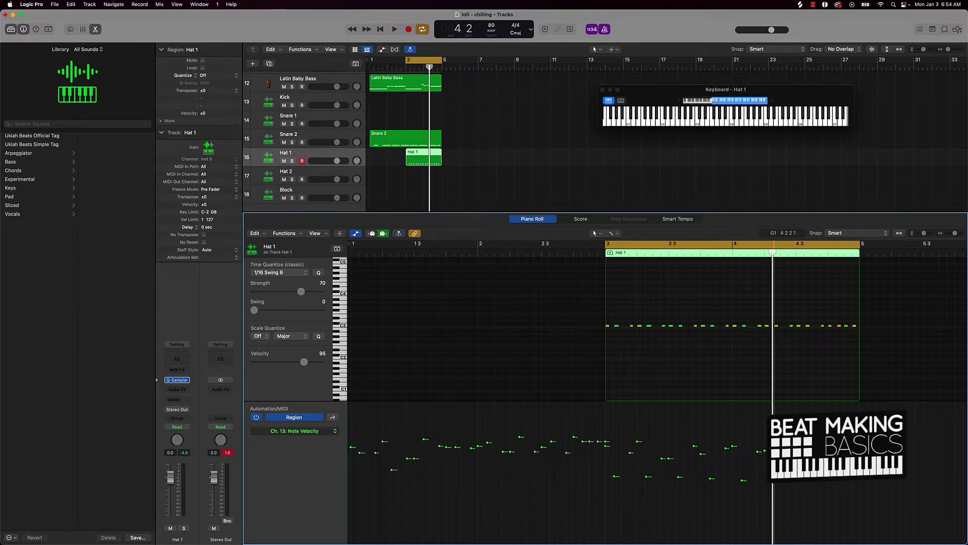
click(796, 254)
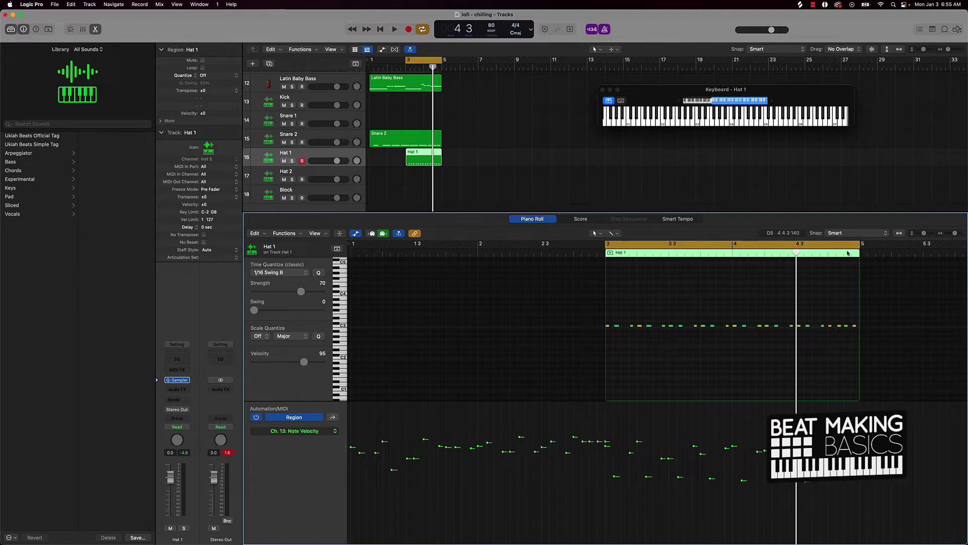
click(830, 255)
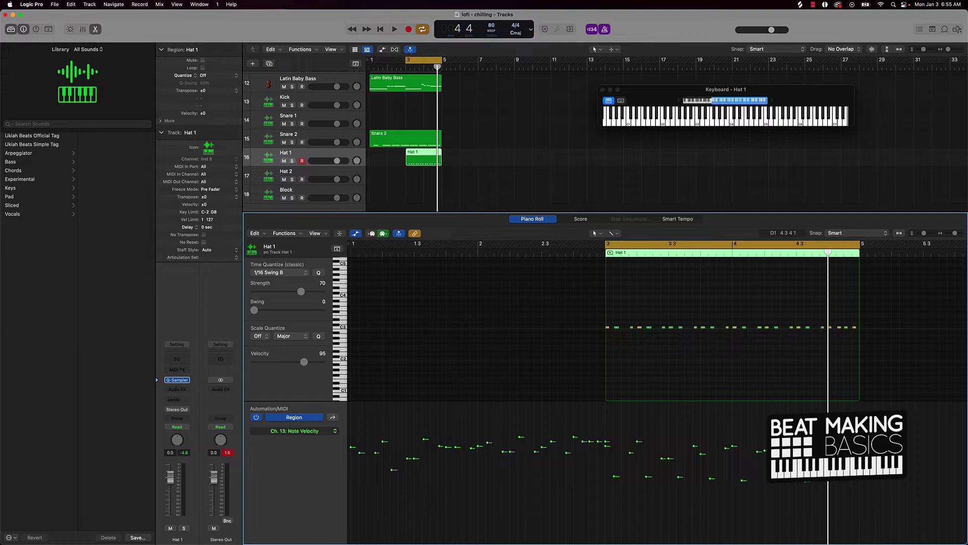
key(space)
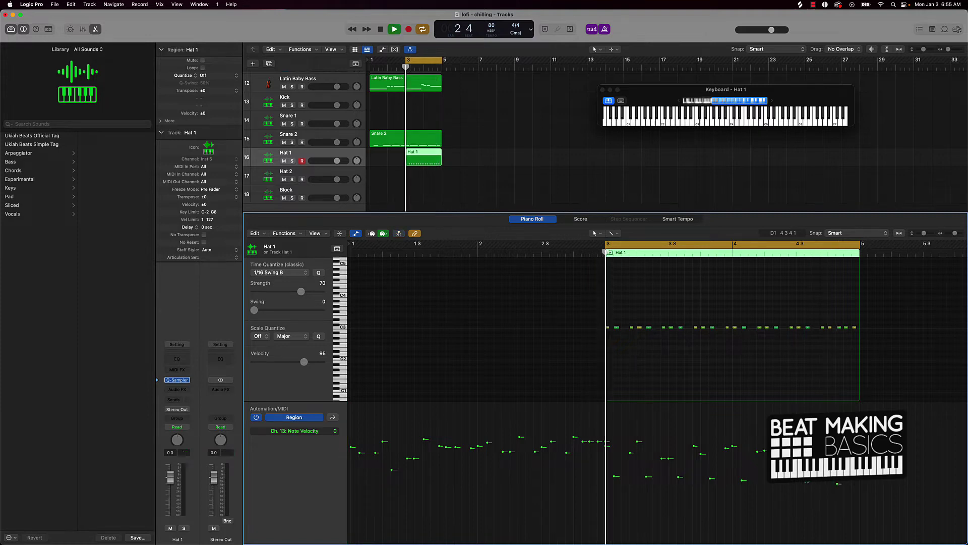
scroll(662, 489, up, 1)
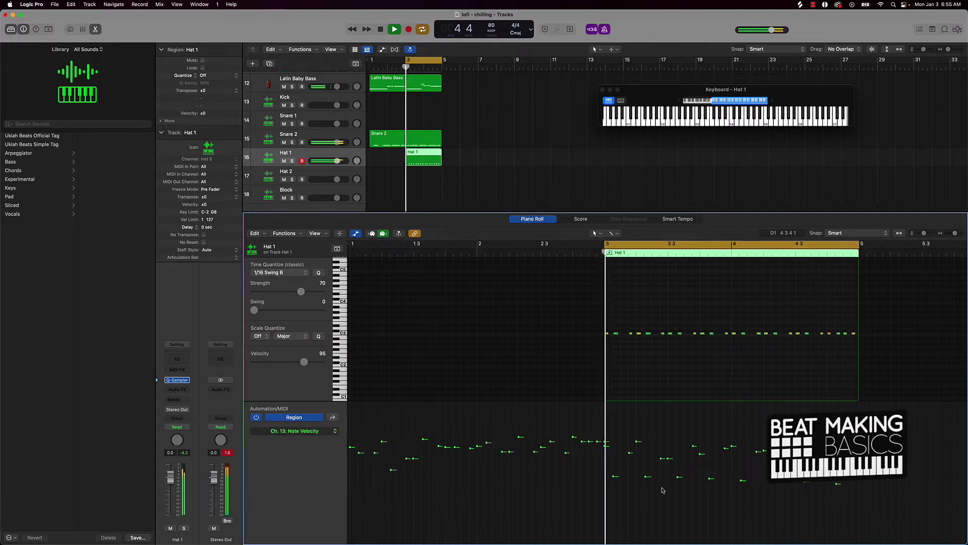
key(space)
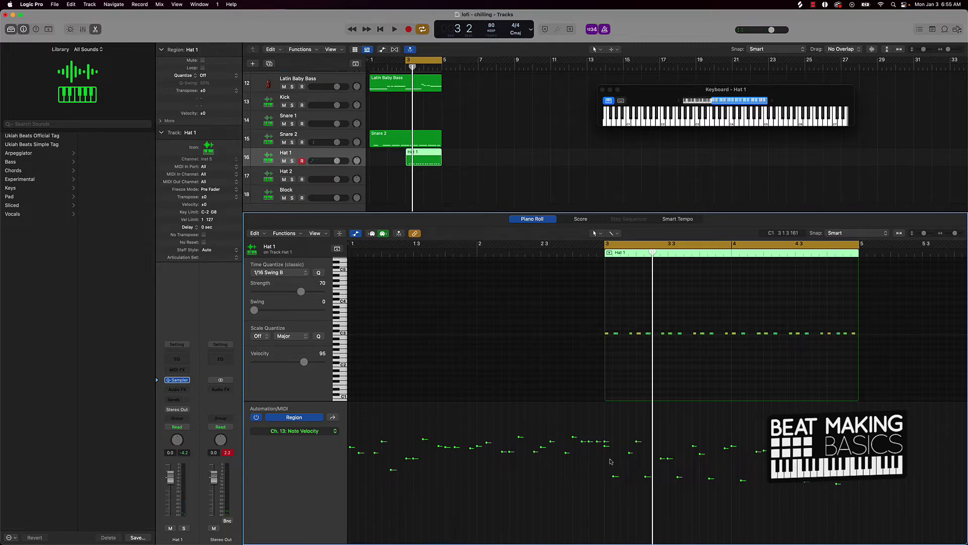
Expose and delete the hidden hi-hat notes before bar 3 in the Hat 1 region, and trim its start back to bar 3
drag(407, 163, 402, 162)
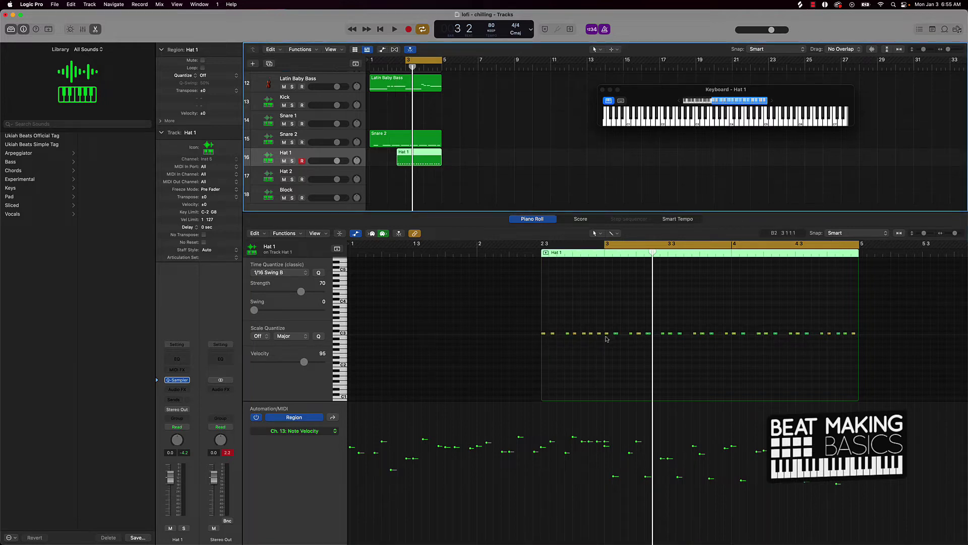
drag(600, 326, 538, 341)
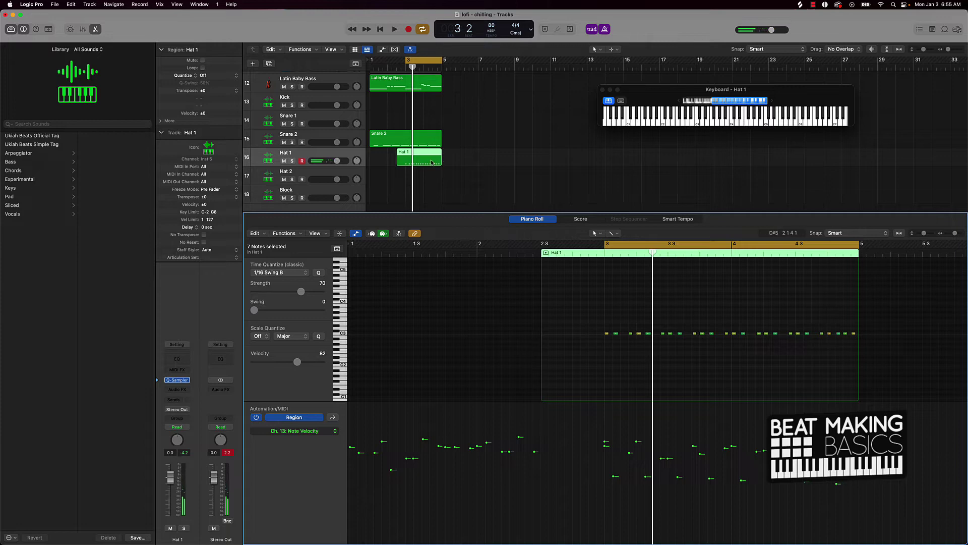
drag(400, 160, 362, 165)
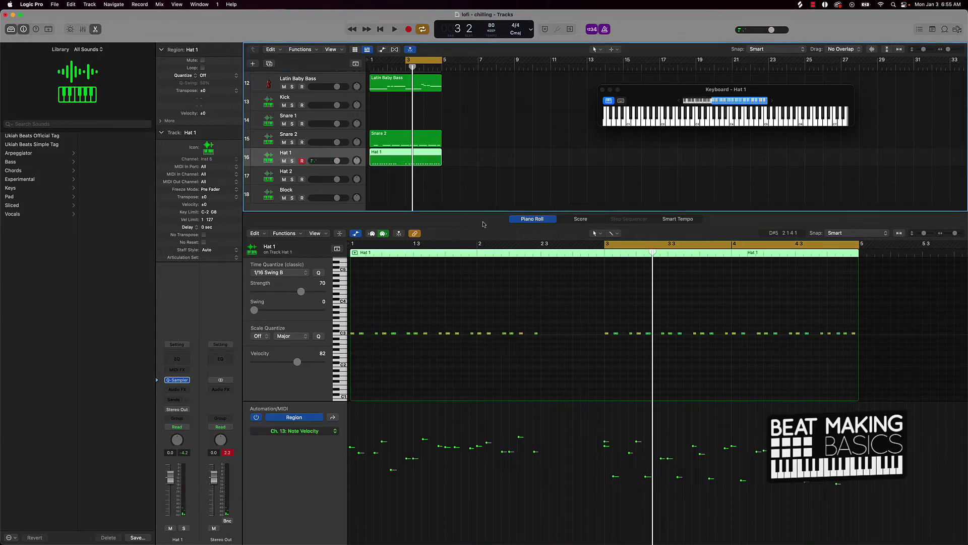
drag(565, 329, 348, 346)
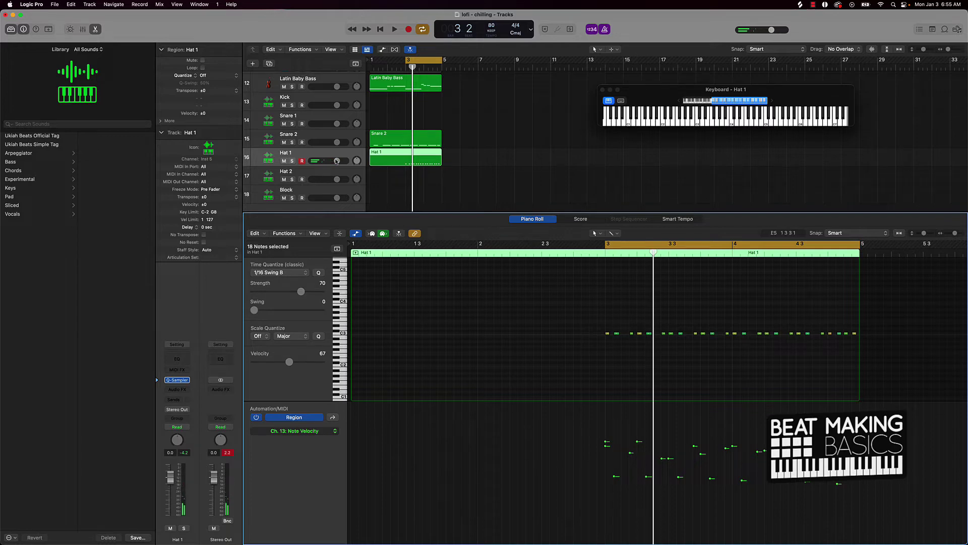
drag(371, 162, 404, 168)
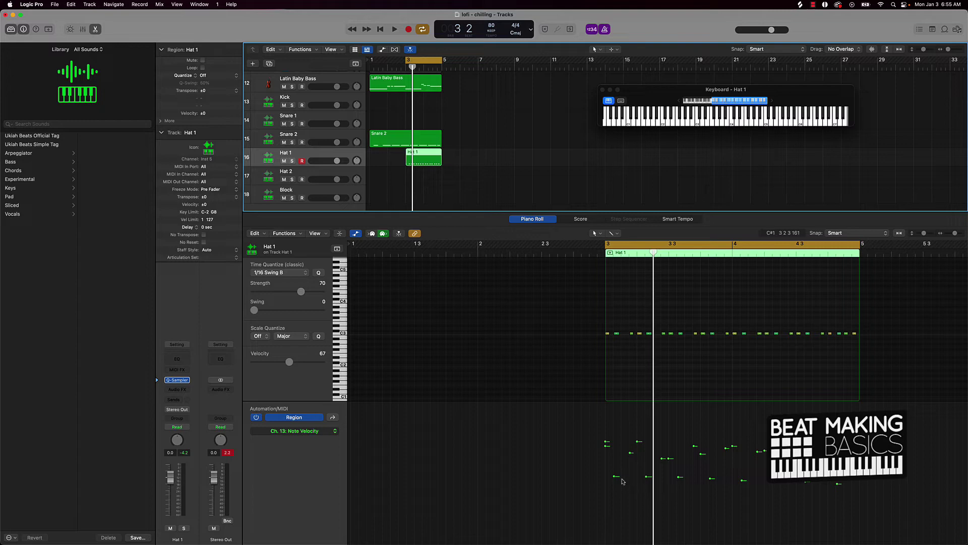
Lower the soft hi-hat notes just after each beat of bars 3 and 4 even further and play the result
drag(614, 477, 615, 482)
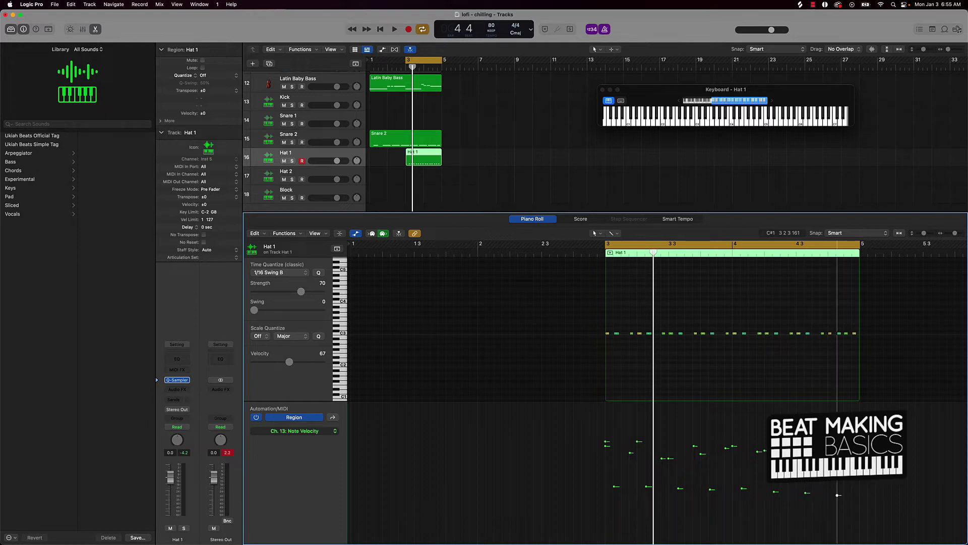
key(space)
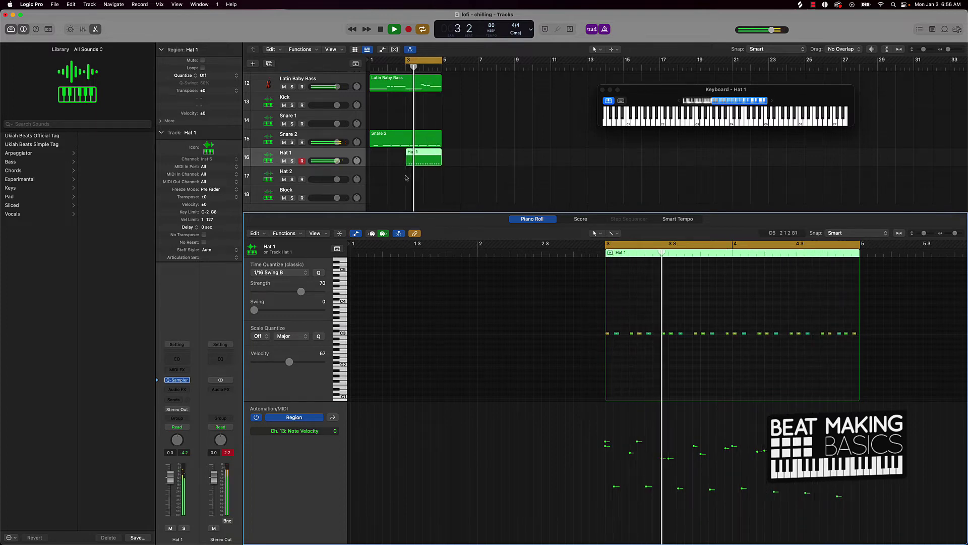
key(space)
Copy the two-bar Hat 1 region to bar 1 and join it with the original into one four-bar region
click(425, 167)
drag(416, 158, 377, 159)
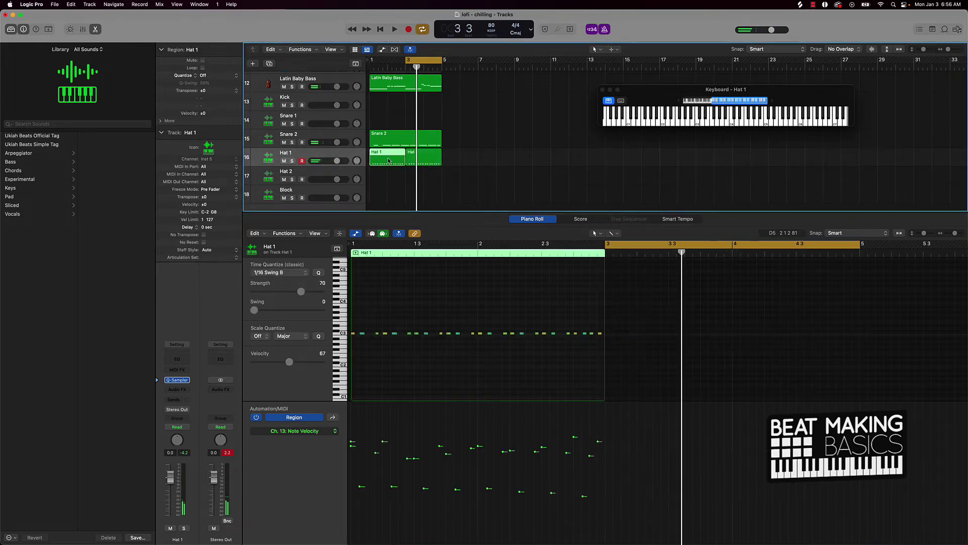
shift+click(419, 159)
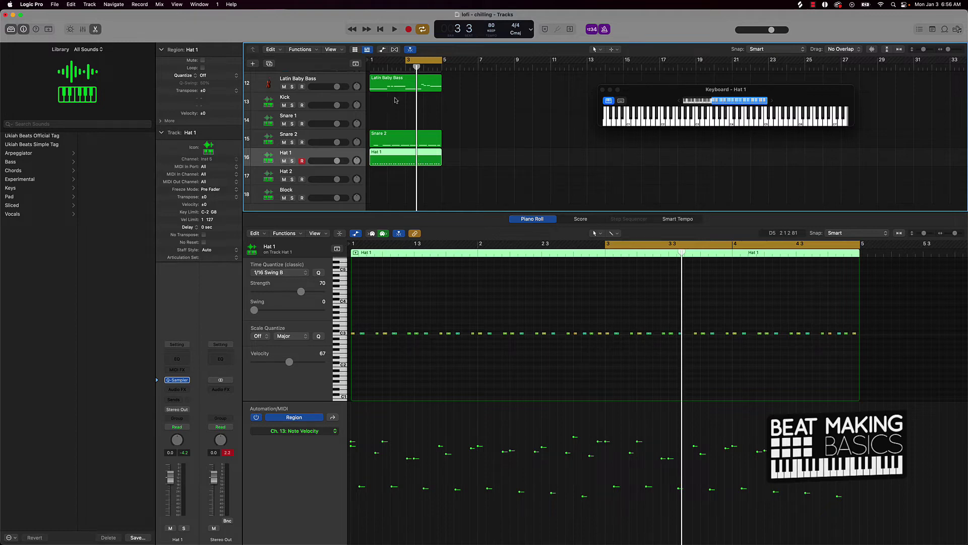
Extend the cycle range back to bar 1 and audition the Hat 2 track's sound against the playing loop
drag(407, 60, 374, 61)
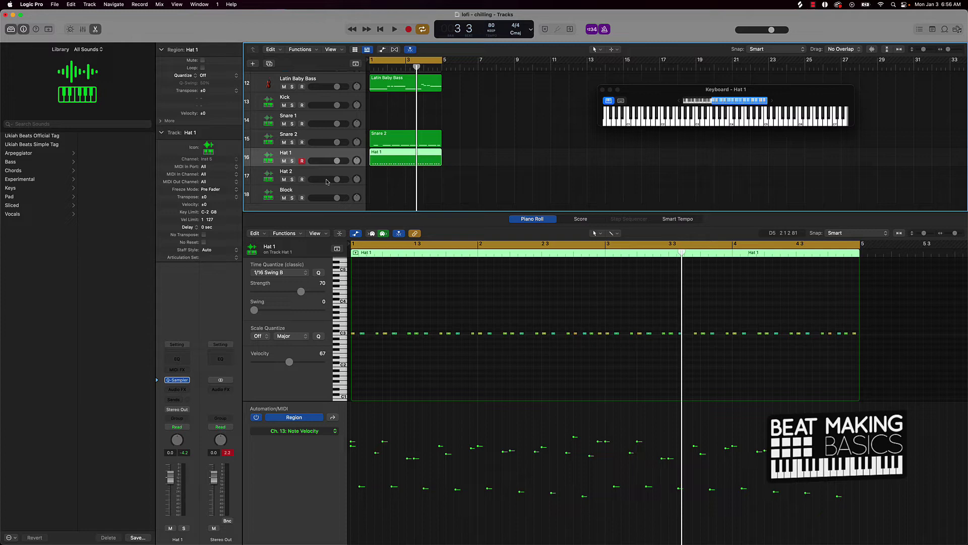
key(space)
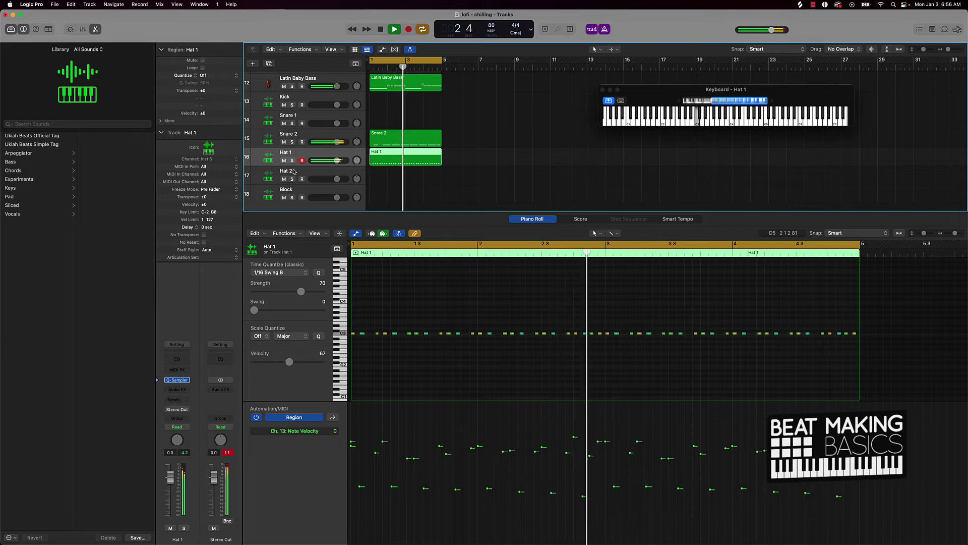
click(294, 171)
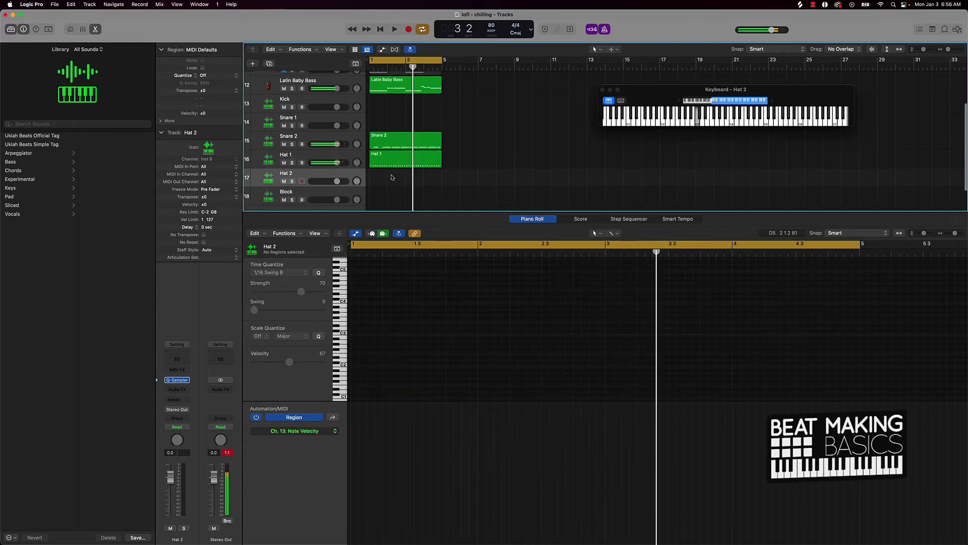
scroll(393, 177, right, 1)
scroll(288, 177, up, 1)
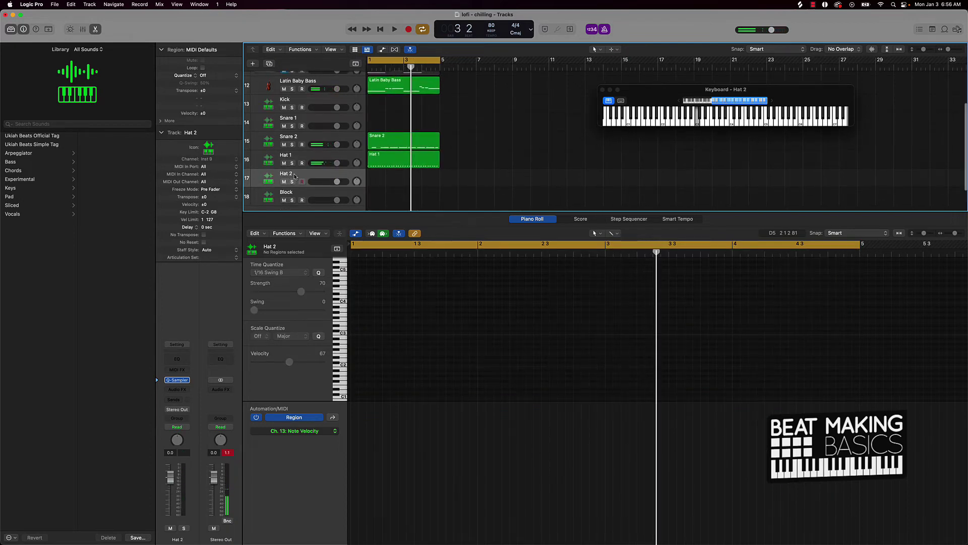
scroll(295, 177, down, 1)
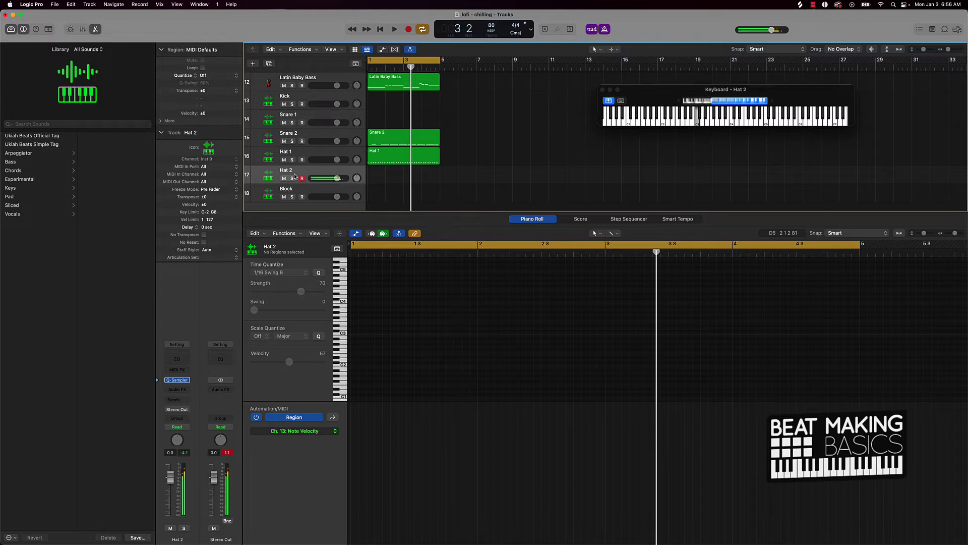
key(space)
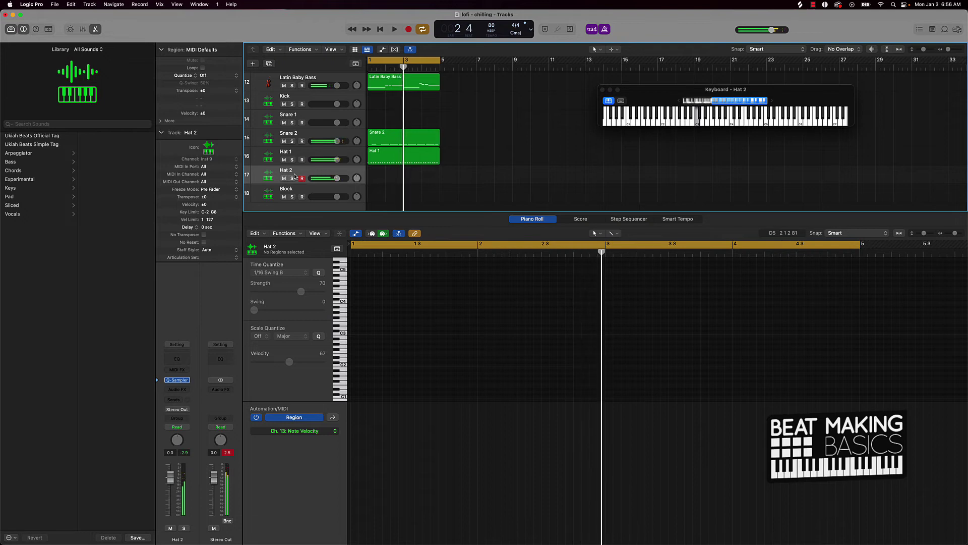
Try a Hat 2 part recorded over the four-bar loop and quantized to 1/16 Swing B, and delete its notes
key(r)
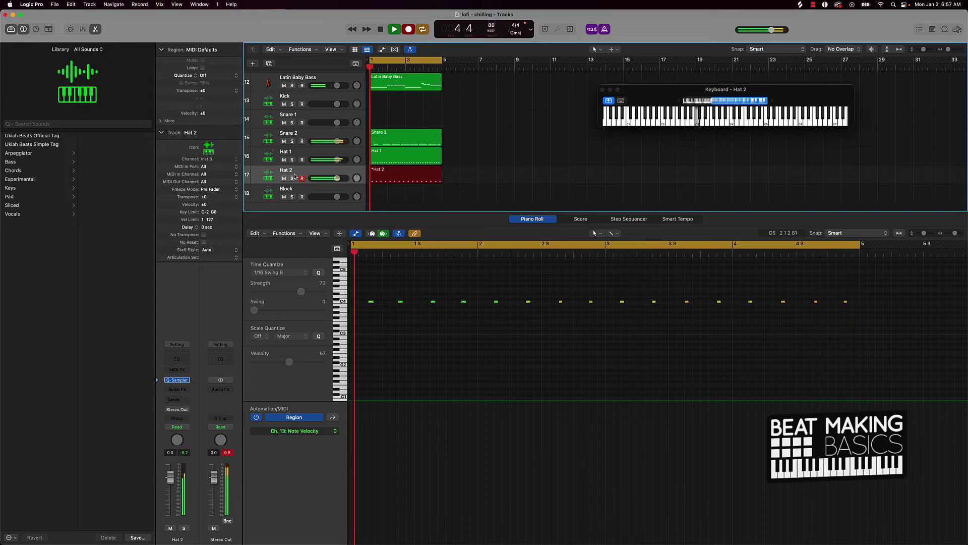
key(space)
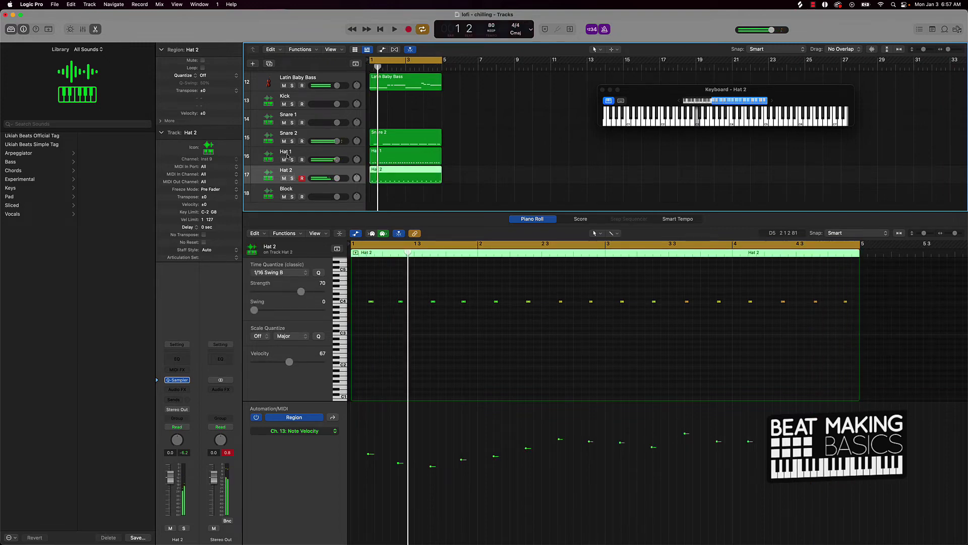
click(529, 327)
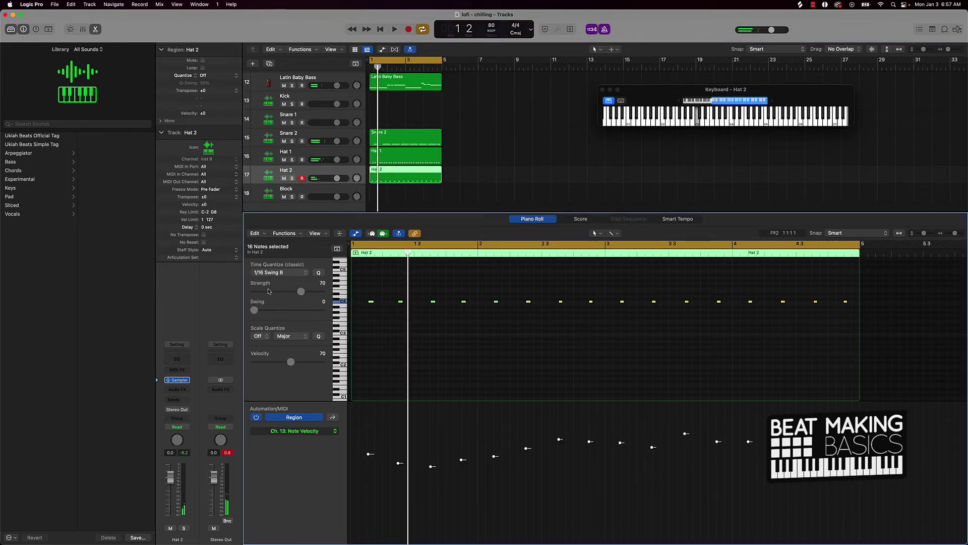
key(space)
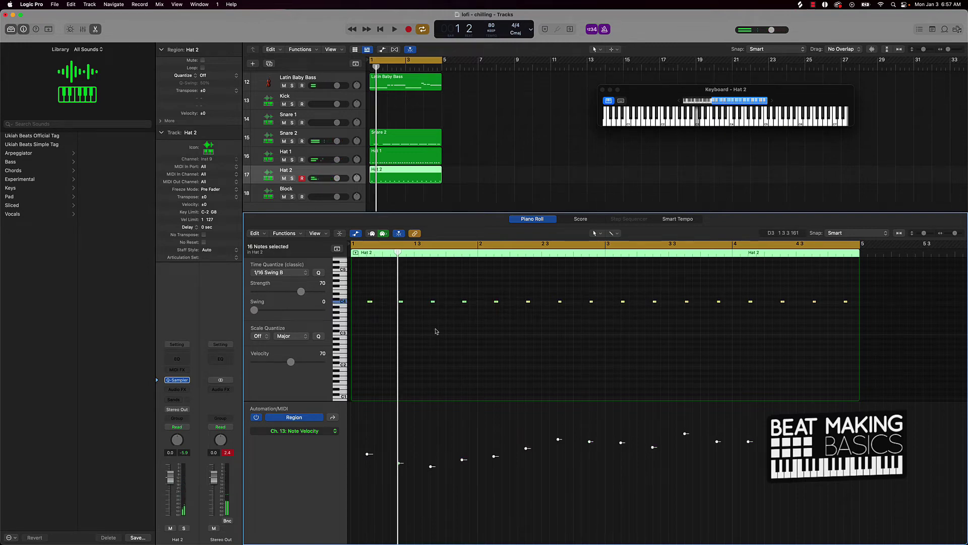
key(space)
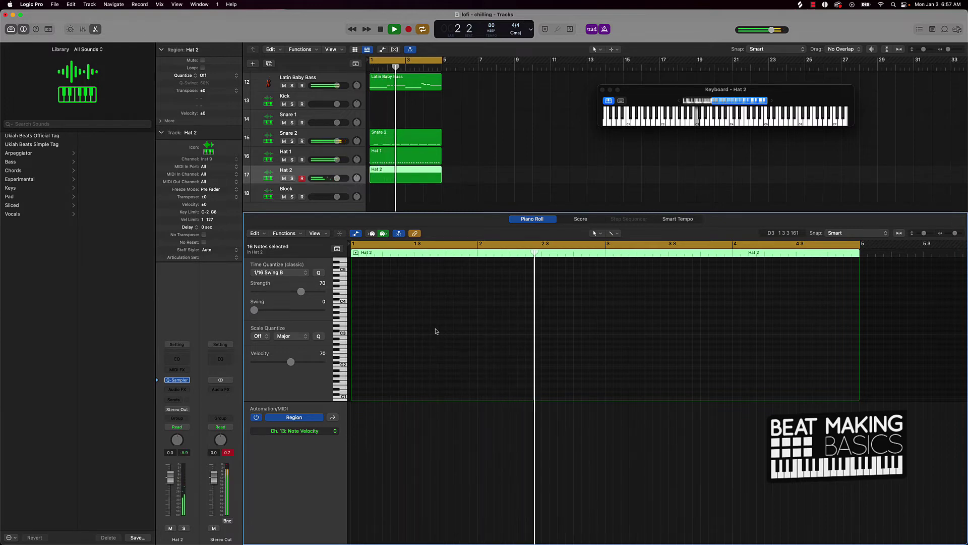
key(space)
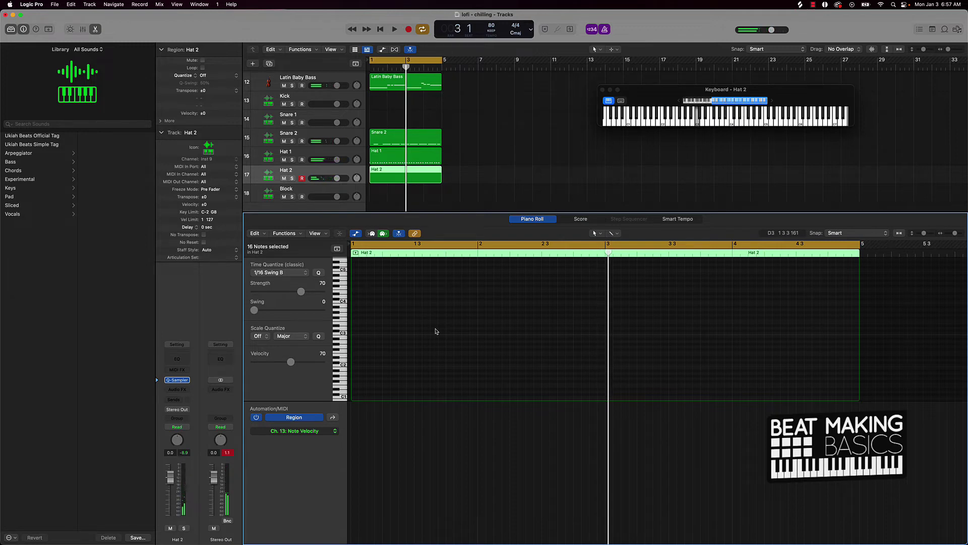
Record a Hat 2 part with one note near the start of each of the four bars and quantize it to 1/16 Swing B
key(r)
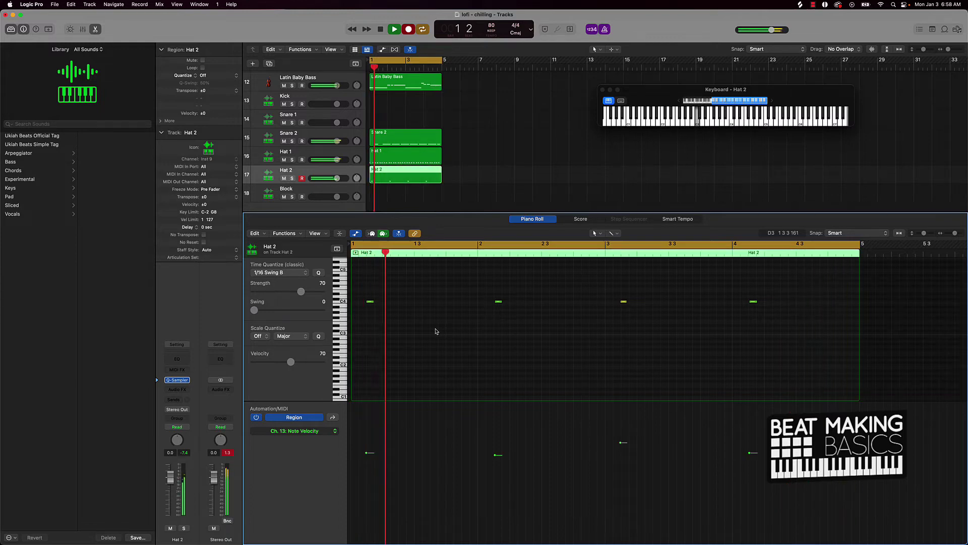
click(409, 30)
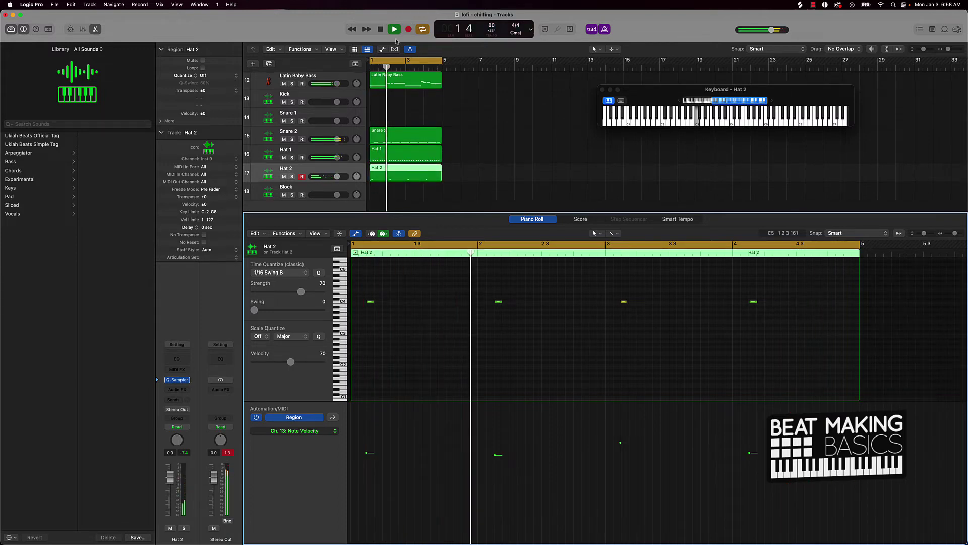
scroll(442, 316, down, 1)
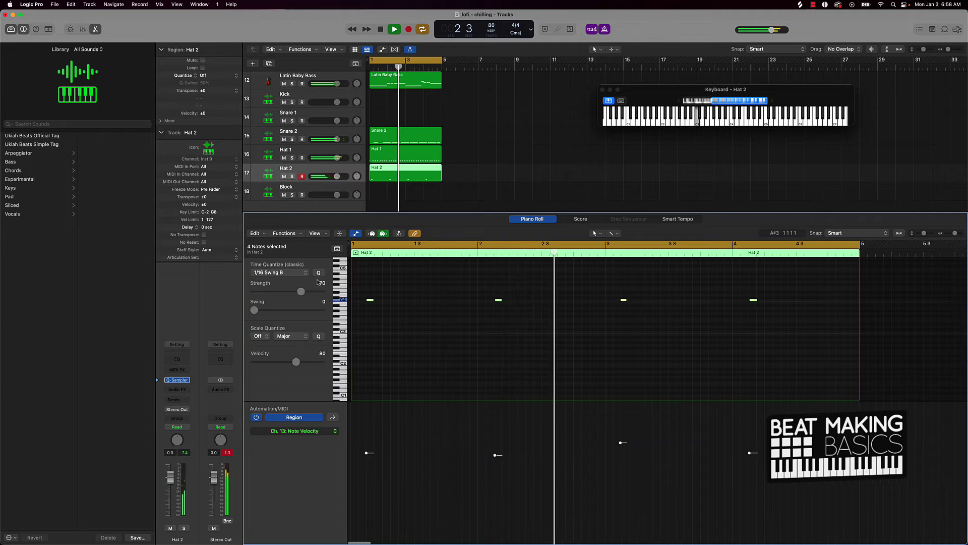
key(super+a)
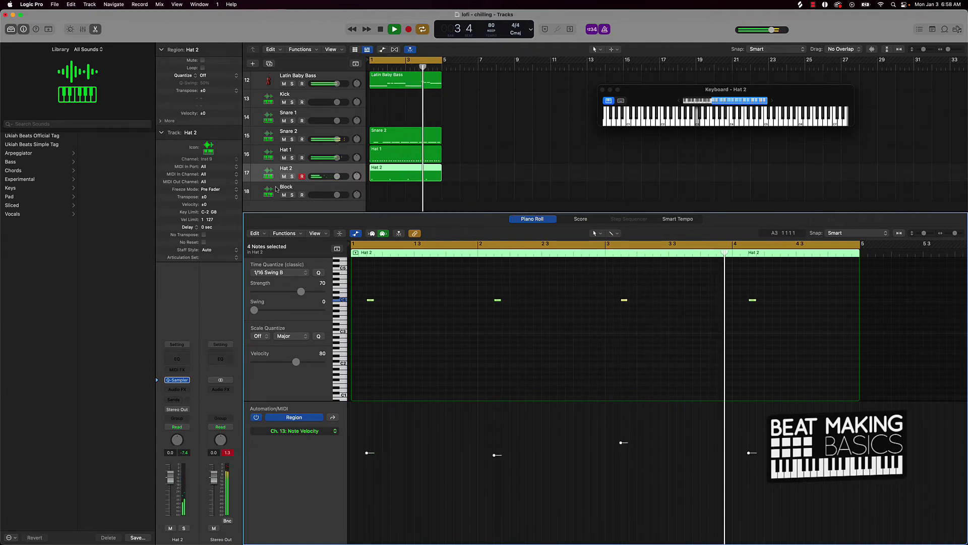
Record a Block part with one note late in each of the four bars and quantize it to 1/16 Swing B
click(301, 176)
click(286, 188)
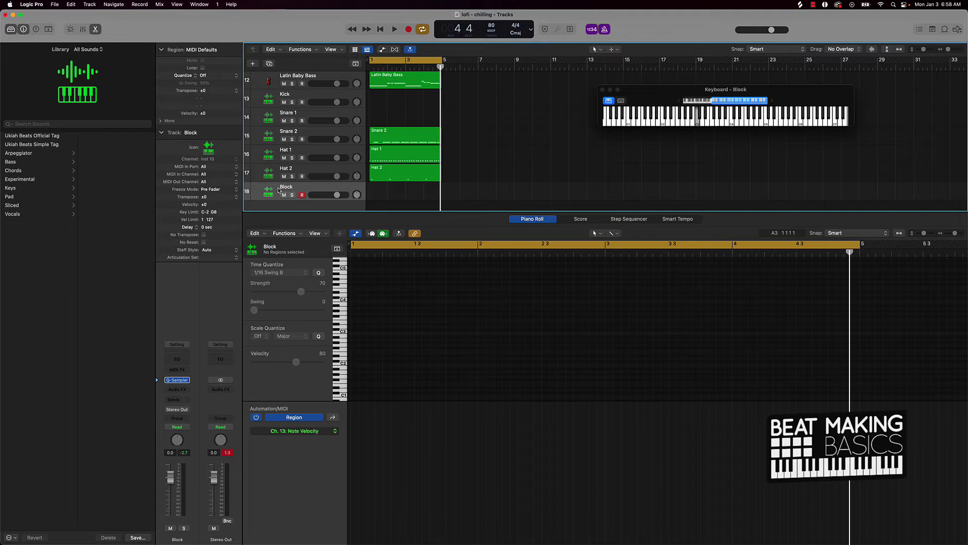
key(r)
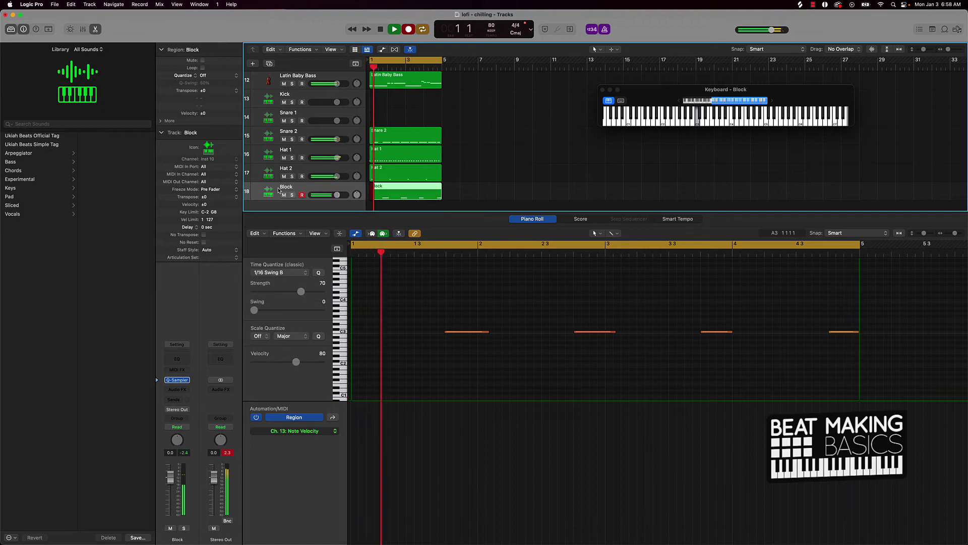
click(408, 30)
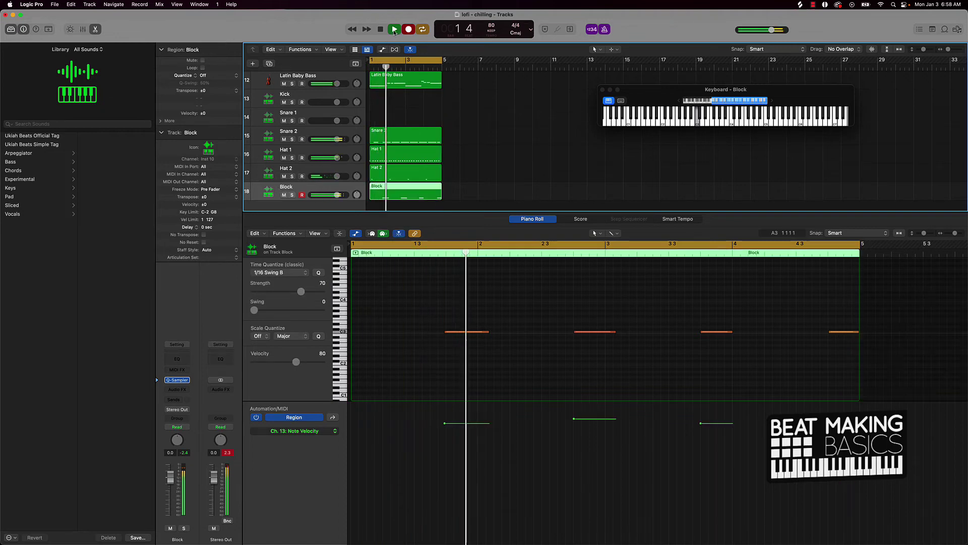
click(504, 303)
key(super+a)
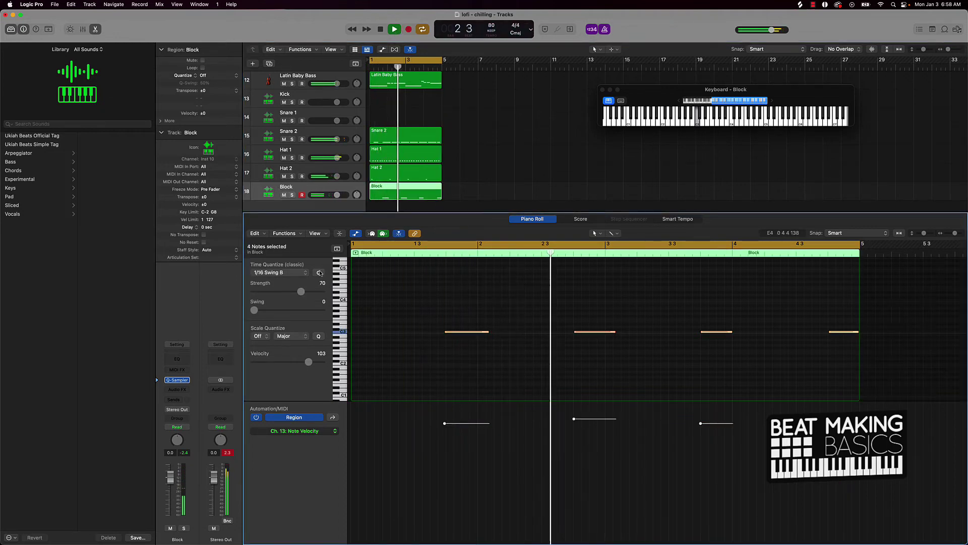
key(space)
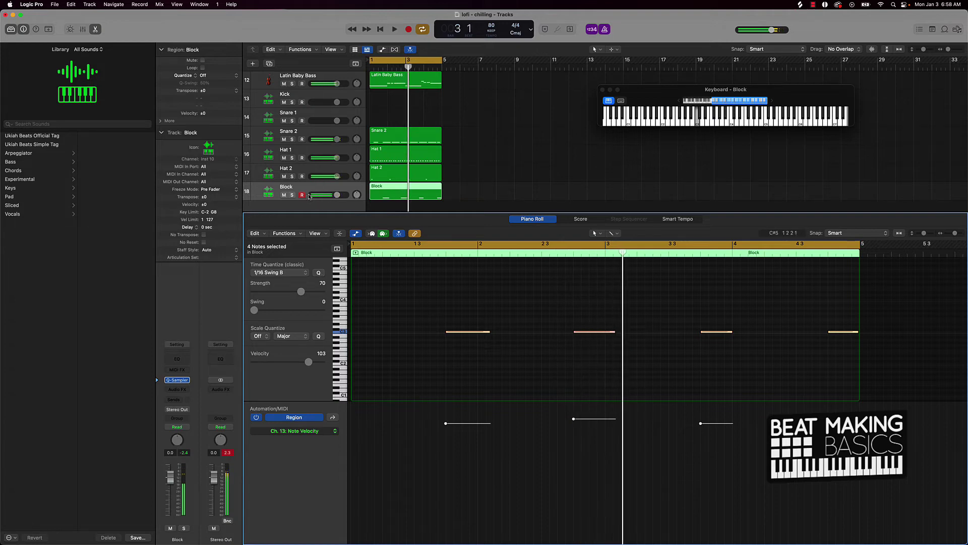
Record a syncopated Kick part over the four-bar loop and quantize its notes to 1/16 Swing B
click(268, 113)
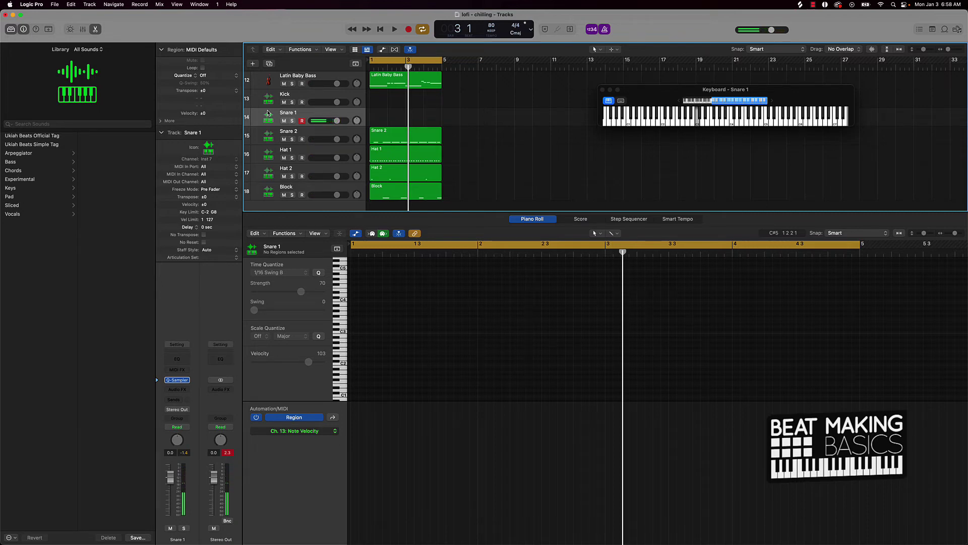
click(263, 104)
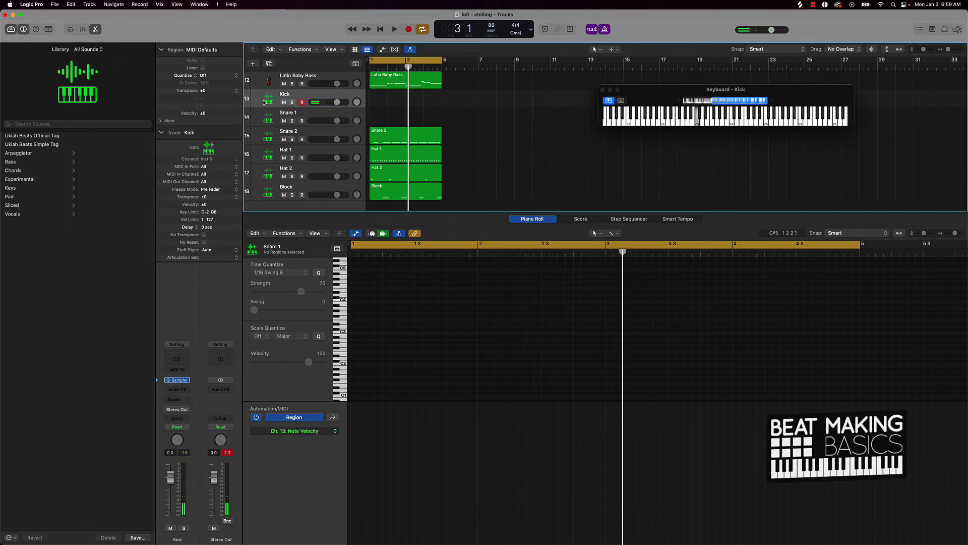
key(r)
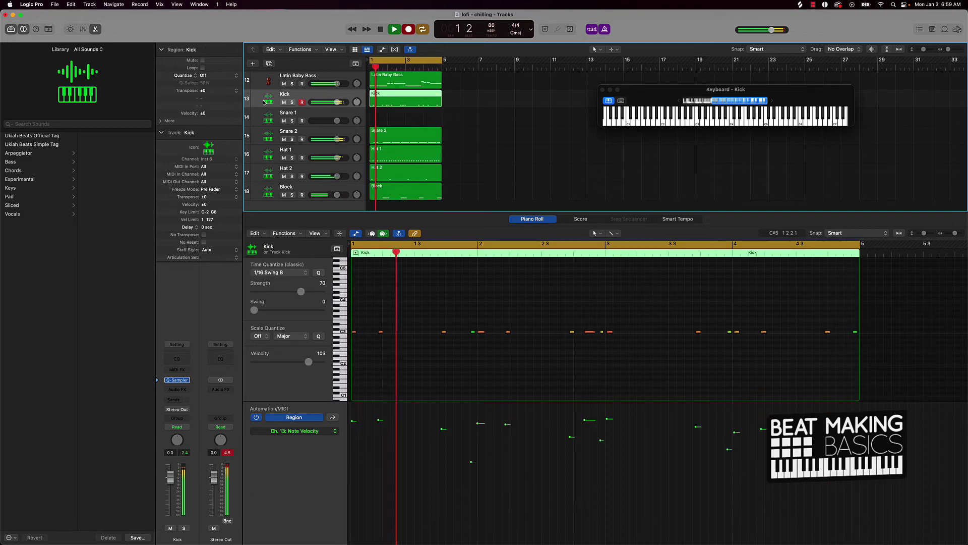
key(space)
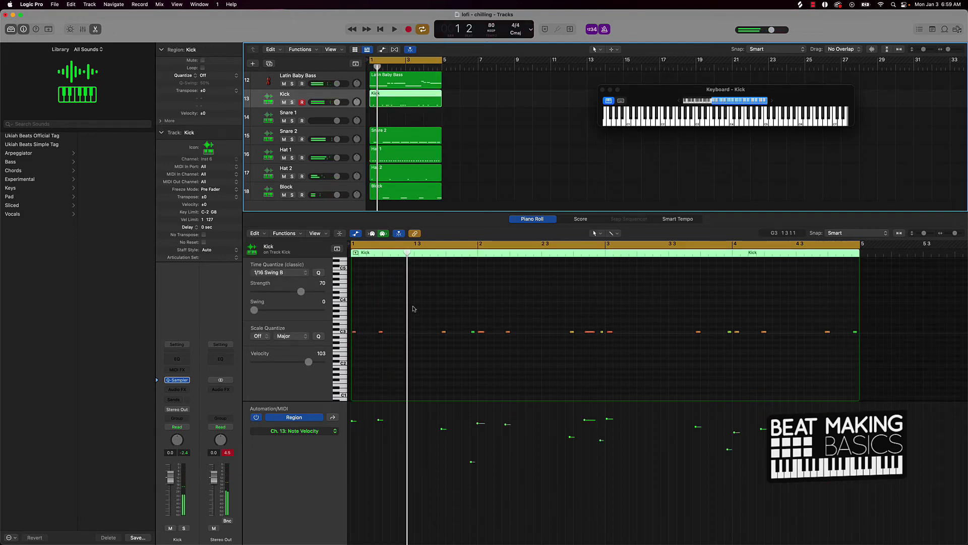
click(439, 342)
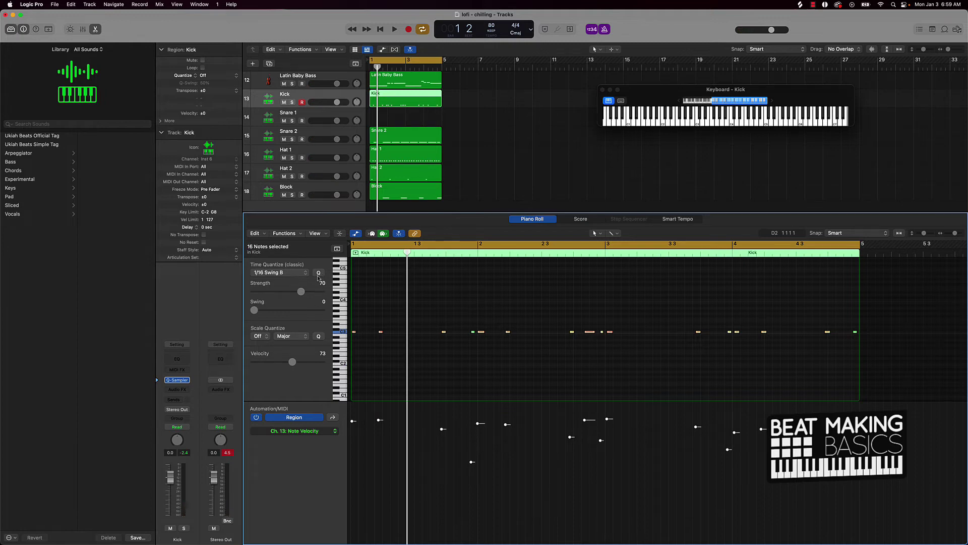
key(space)
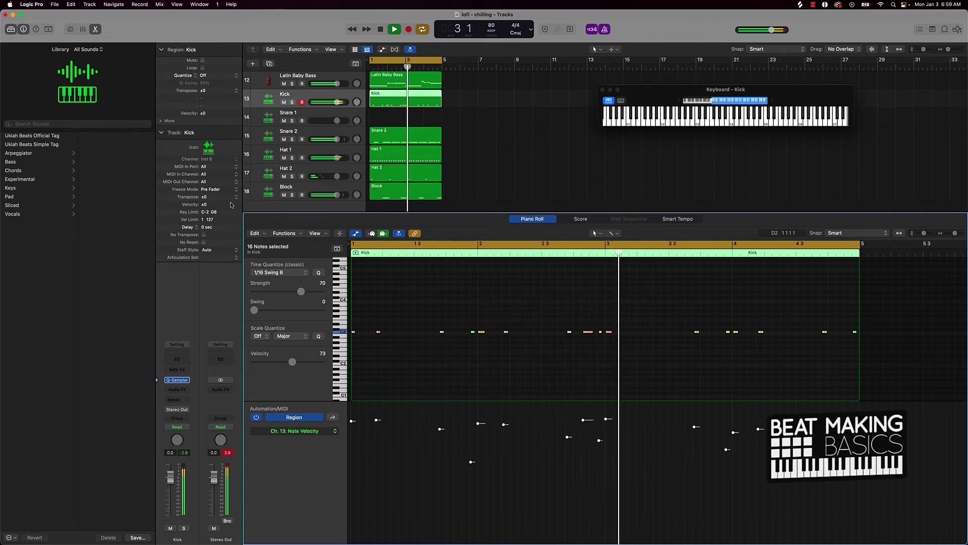
Mute the Hat 2 and Hat 1 tracks and move the Block track directly below Snare 2
click(285, 177)
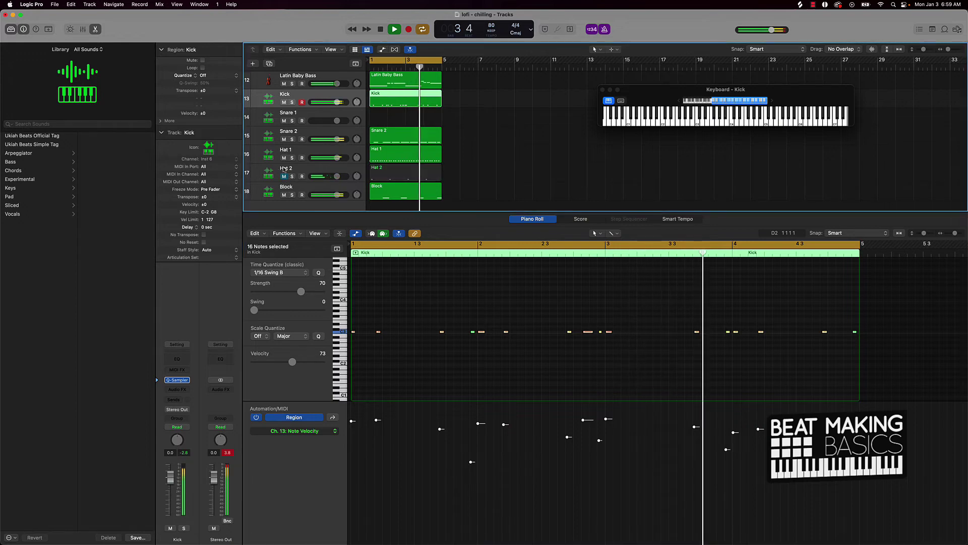
click(284, 158)
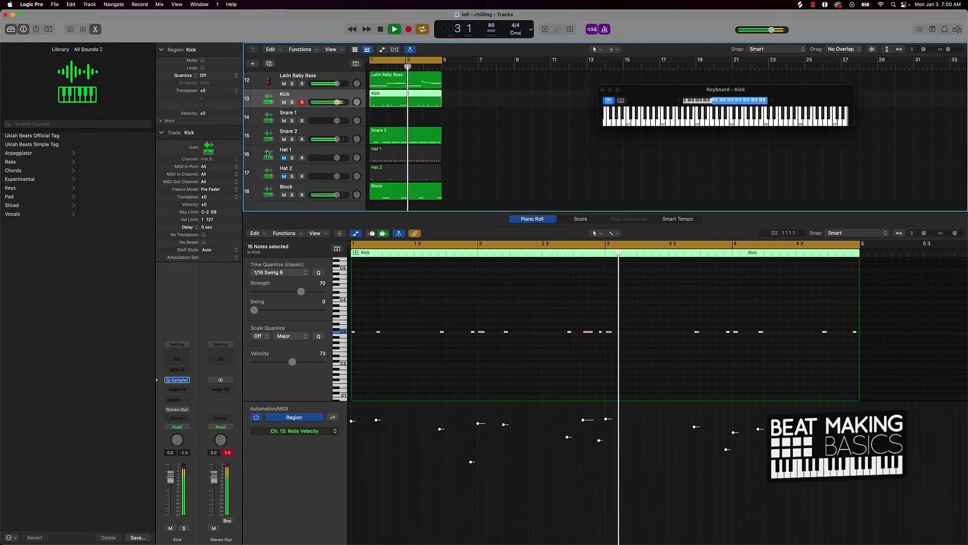
drag(274, 189, 274, 154)
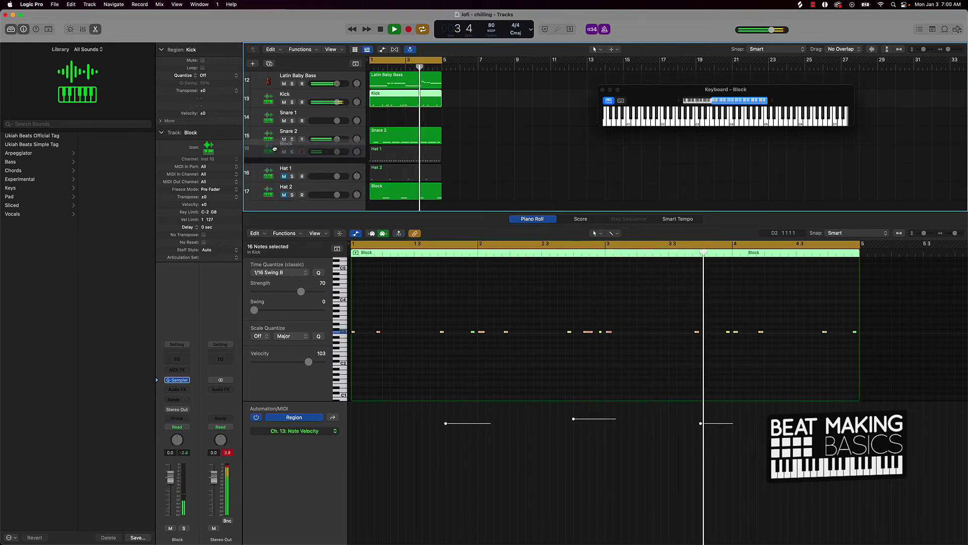
Delete the empty Snare 1 track and rename the Snare 2 track as Snare 1
click(269, 115)
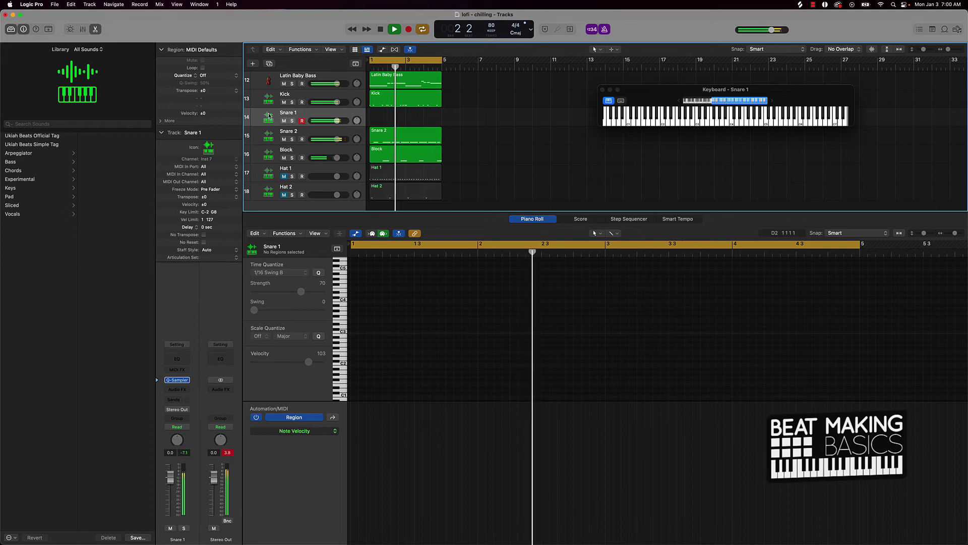
key(space)
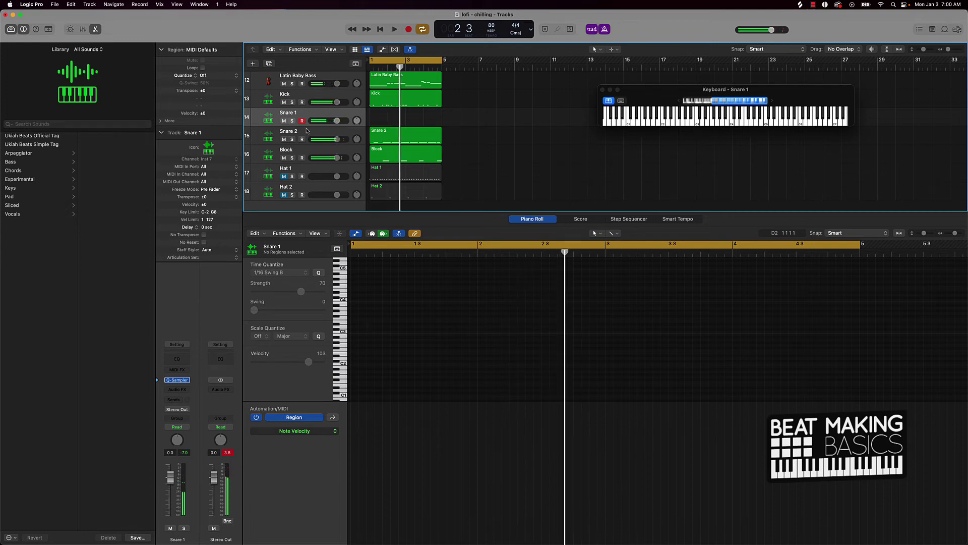
key(super+BackSpace)
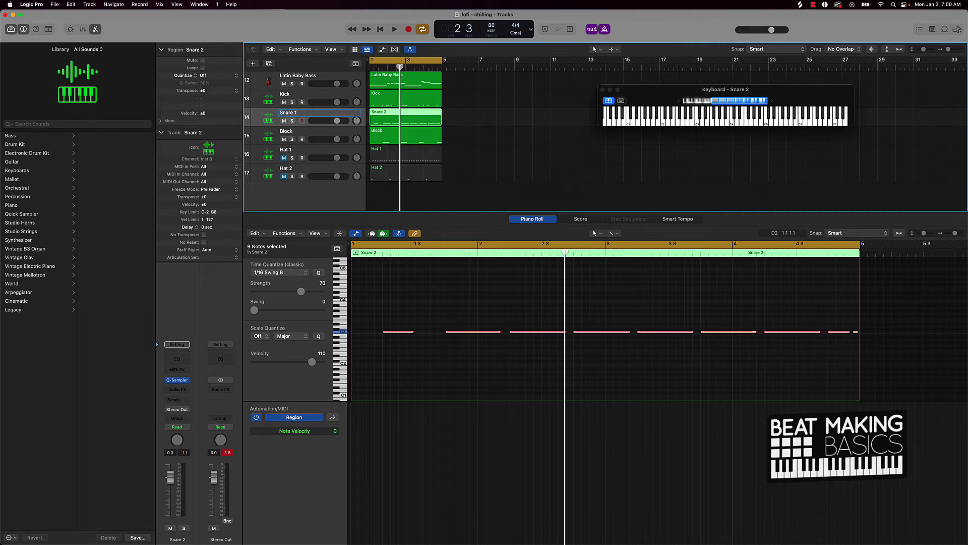
Rename the Block track as Snare 2 and name all regions after their tracks
double_click(288, 131)
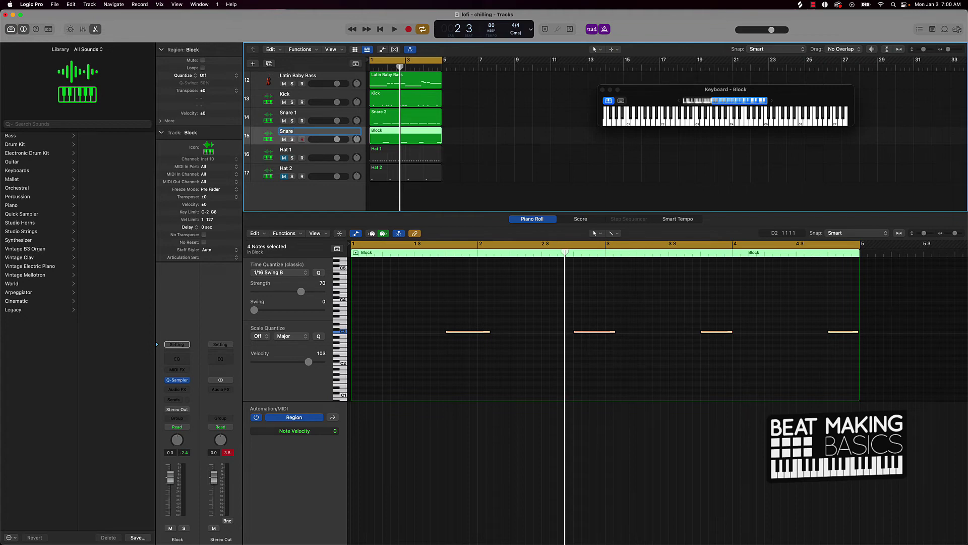
click(551, 154)
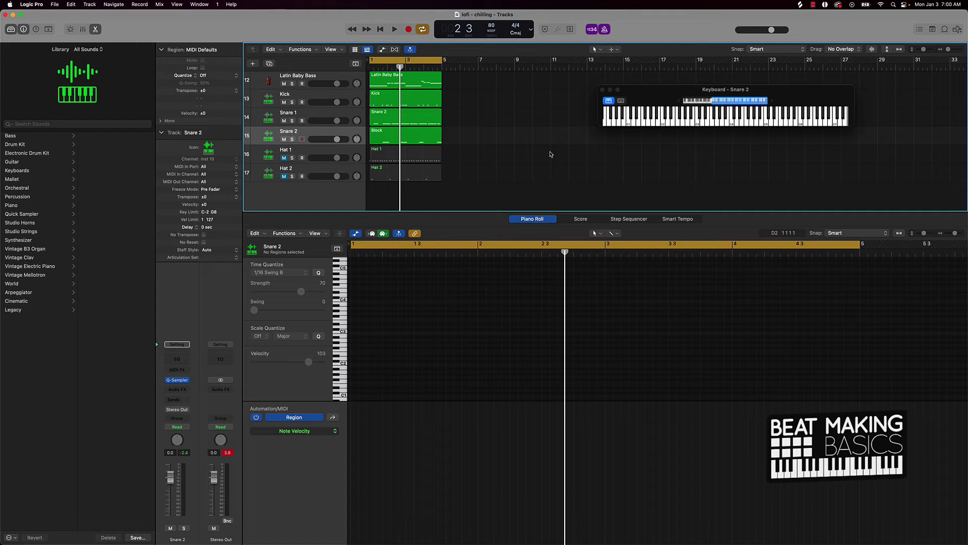
key(super+a)
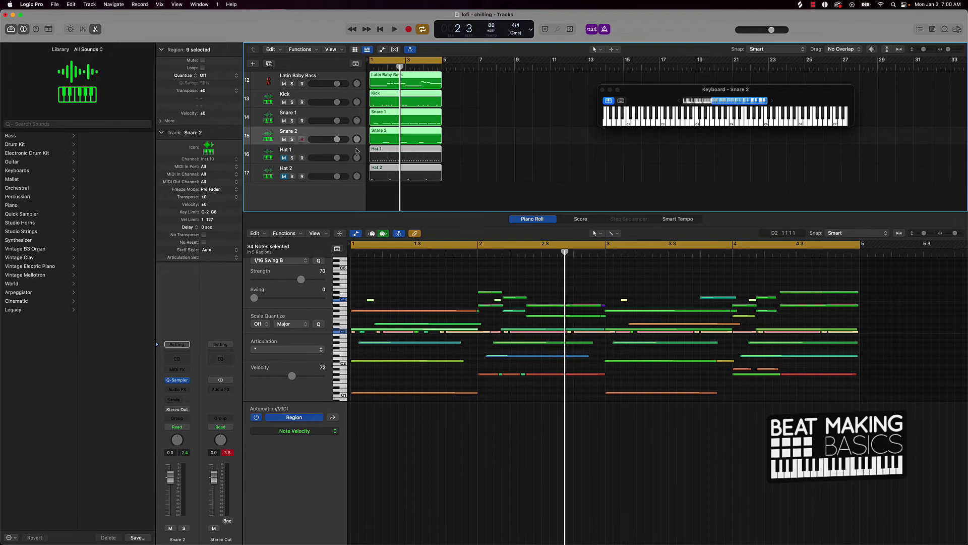
click(453, 162)
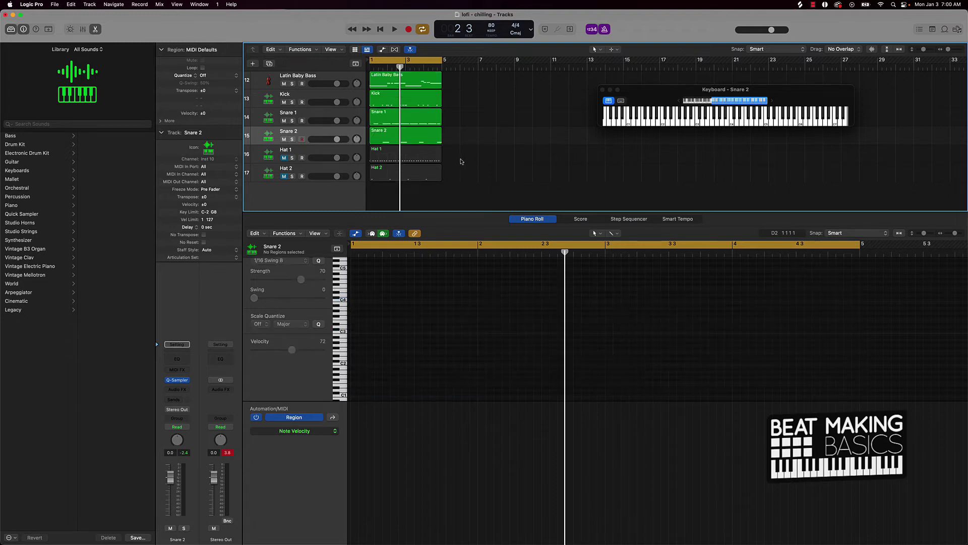
Audition the Hat 2 part in the loop with Hat 1 muted, and mute Hat 2 again
click(396, 157)
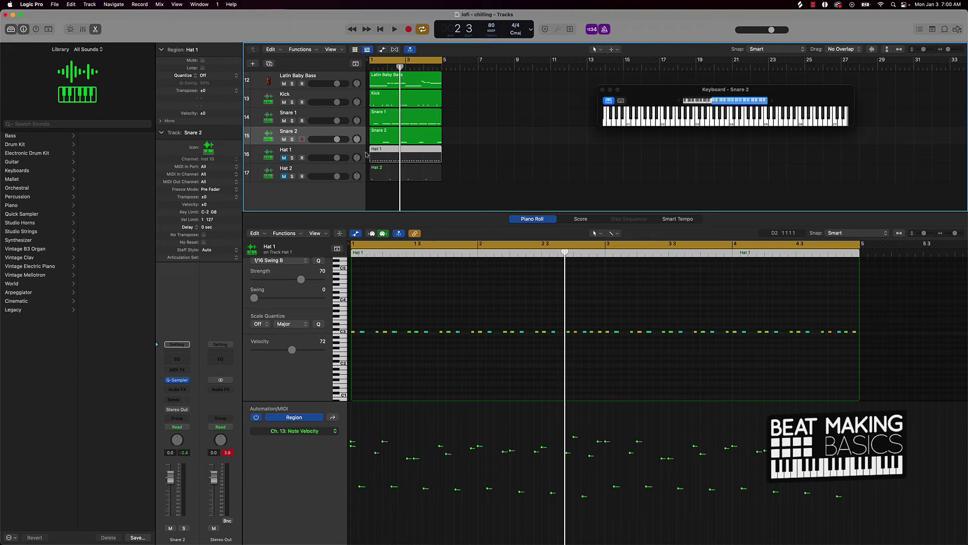
click(284, 176)
key(space)
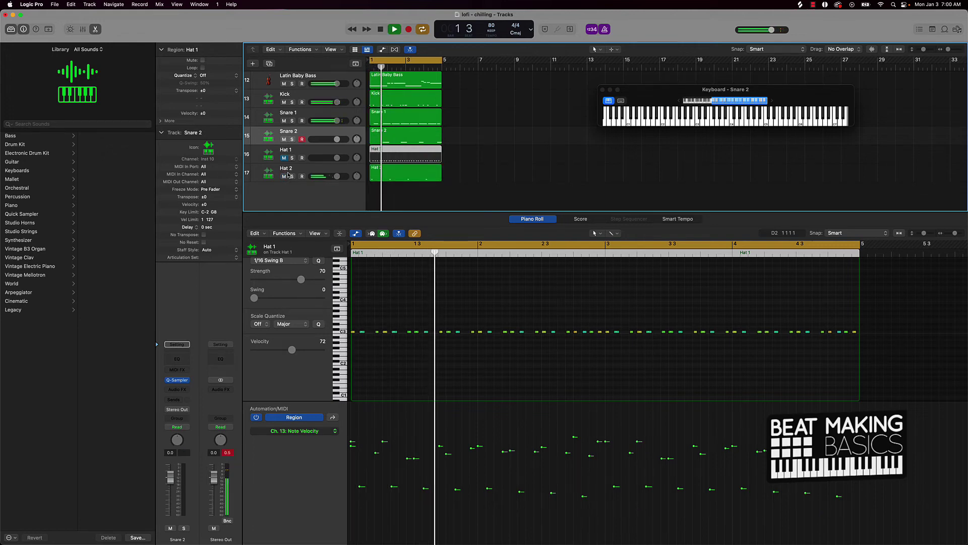
key(space)
key(space)
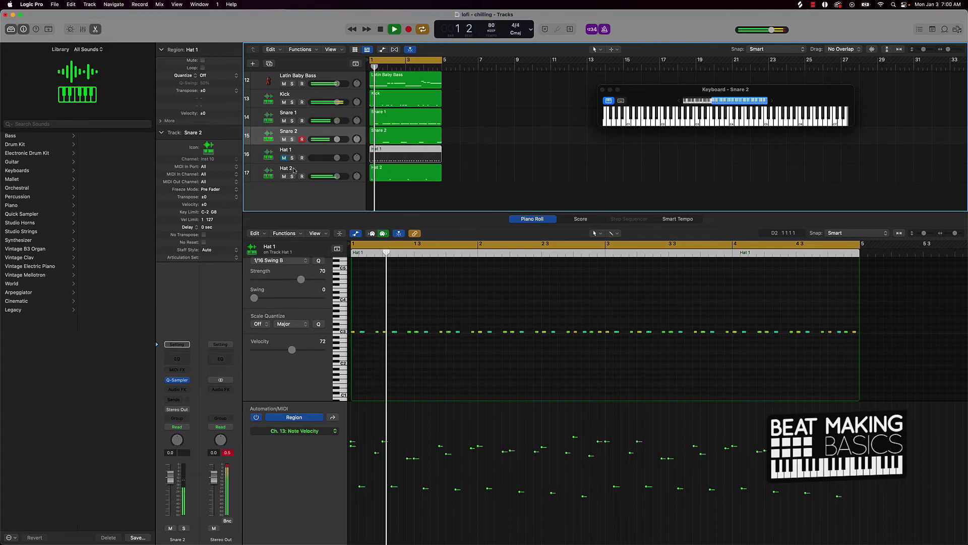
click(293, 170)
key(space)
click(283, 176)
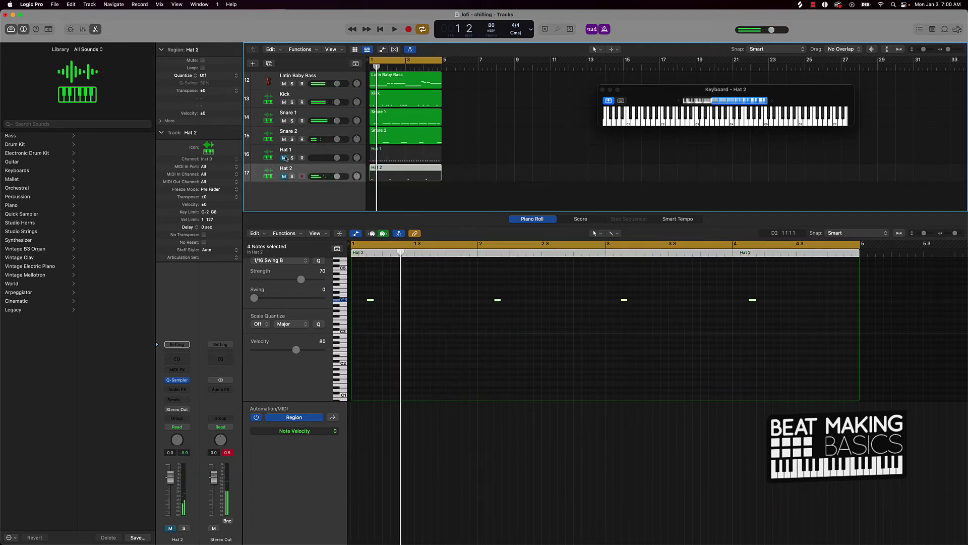
Unmute Hat 1 and requantize all its notes to 1/16 Swing C while the loop plays
click(284, 158)
key(space)
click(305, 153)
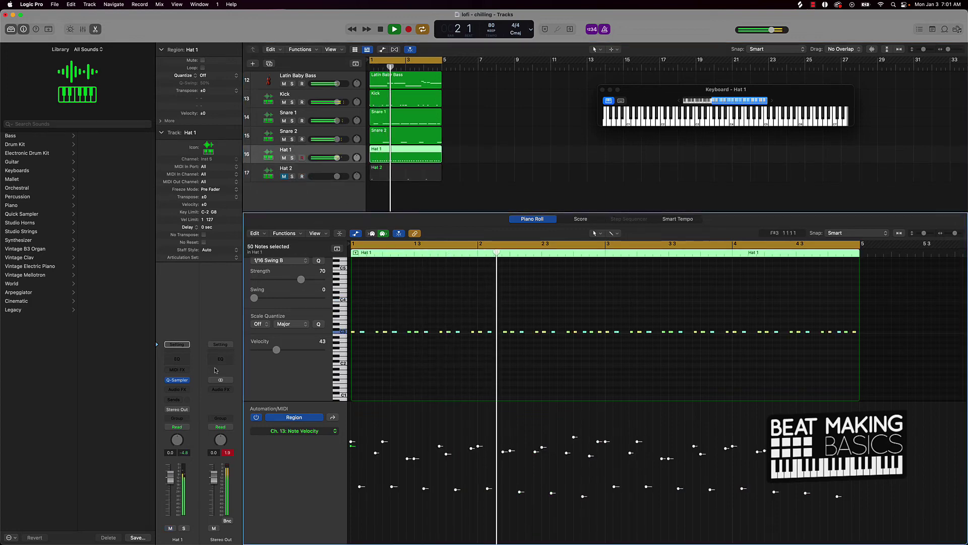
click(304, 264)
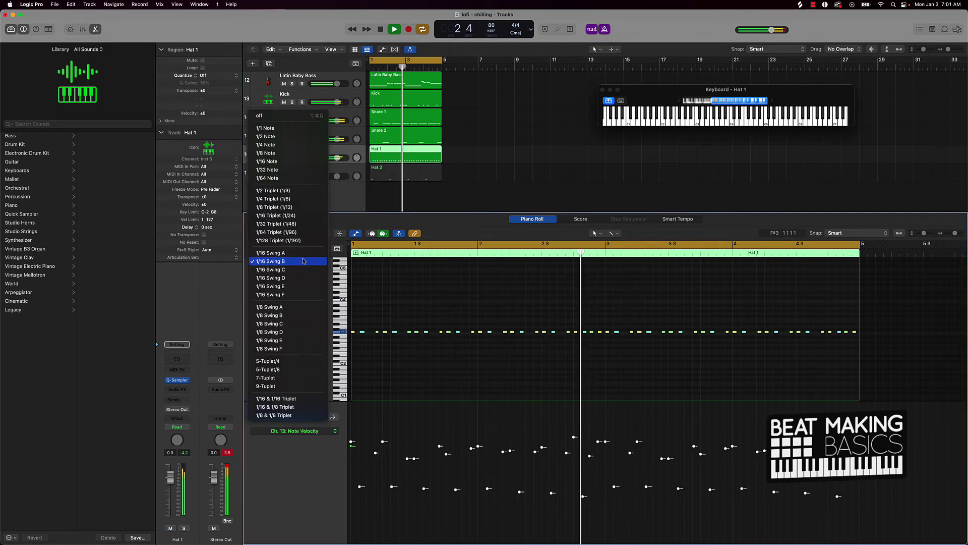
click(291, 272)
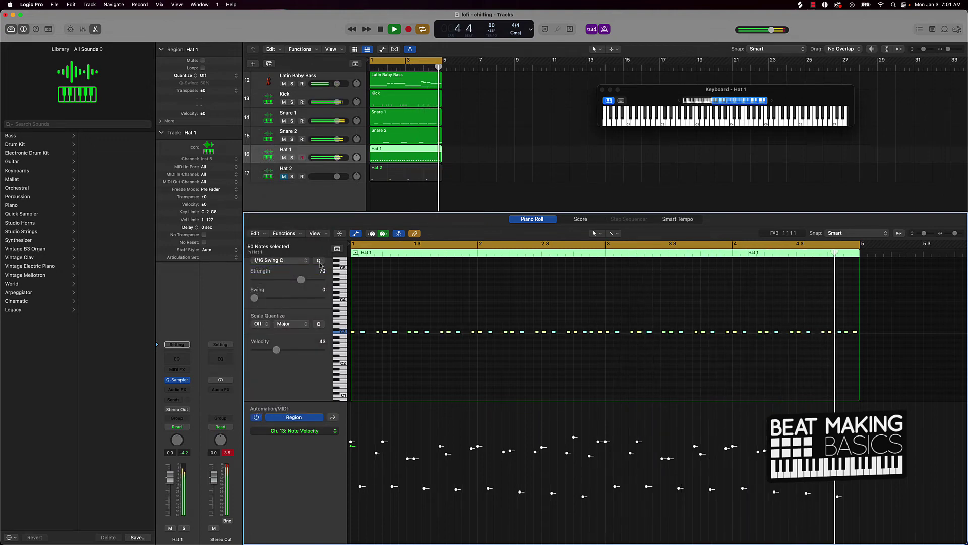
Stop playback and requantize the Snare 2 notes to 1/16 Swing C
click(316, 134)
click(317, 136)
key(space)
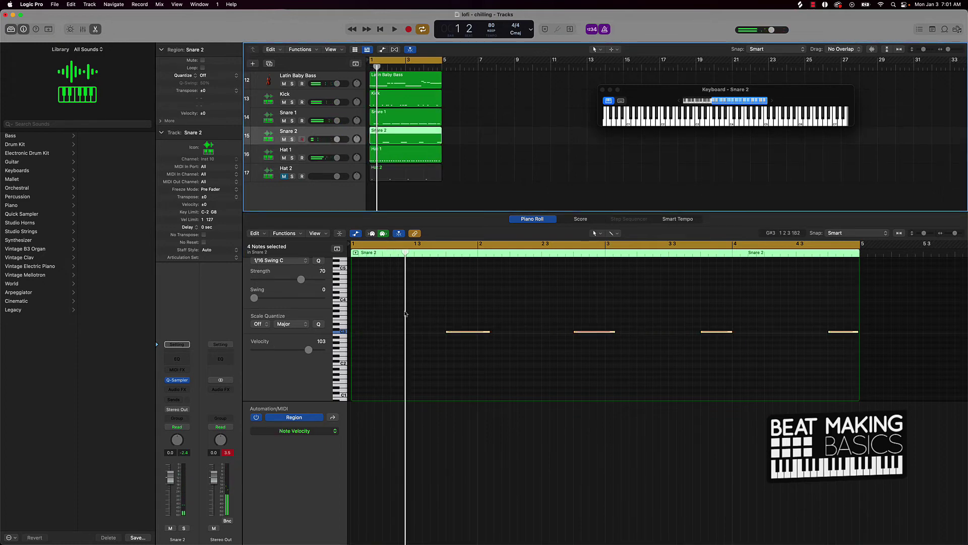
scroll(286, 268, up, 2)
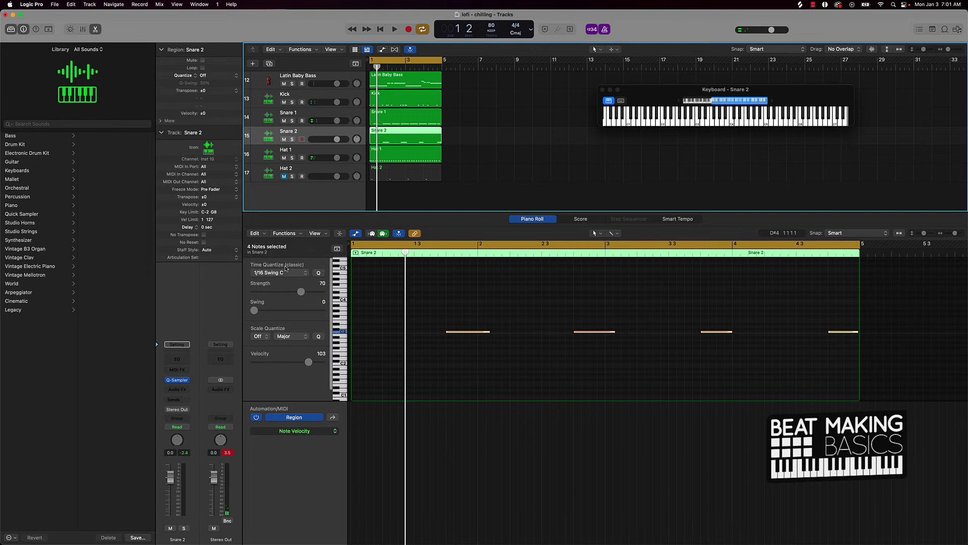
click(319, 272)
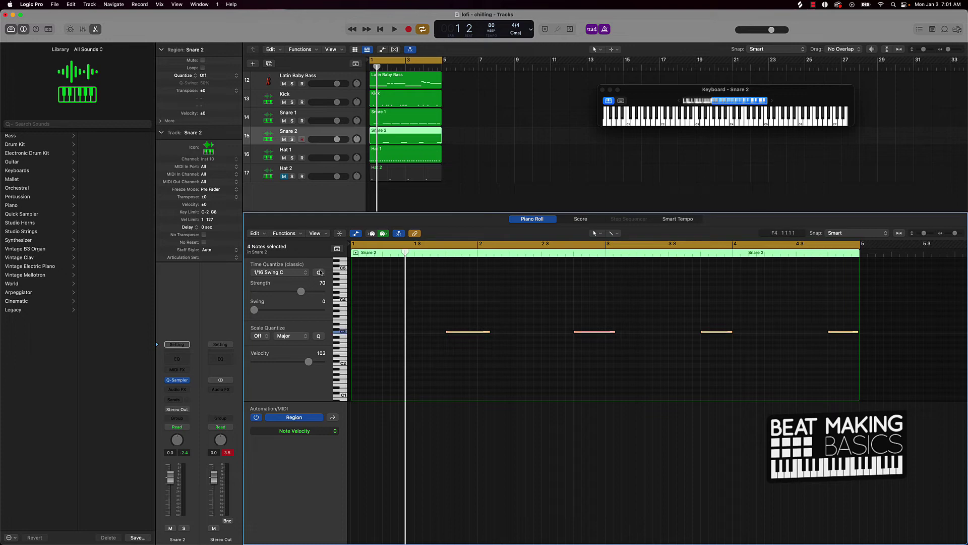
Requantize the Snare 1 and Kick notes to 1/16 Swing C and play back the loop
click(304, 113)
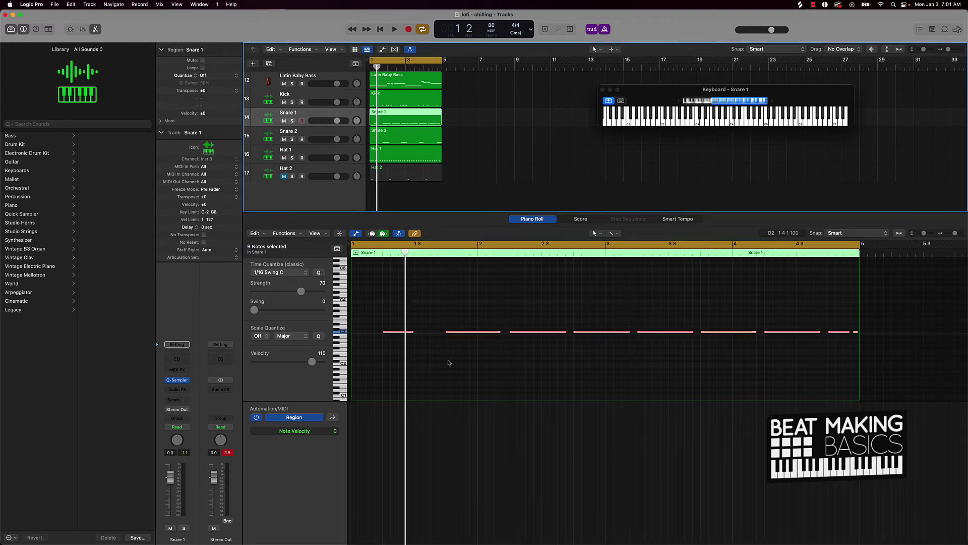
click(320, 272)
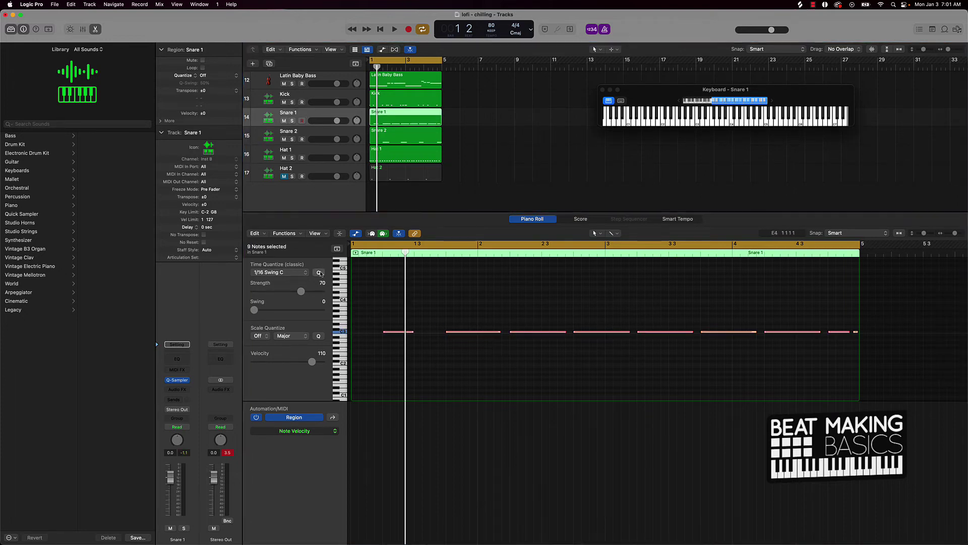
click(302, 97)
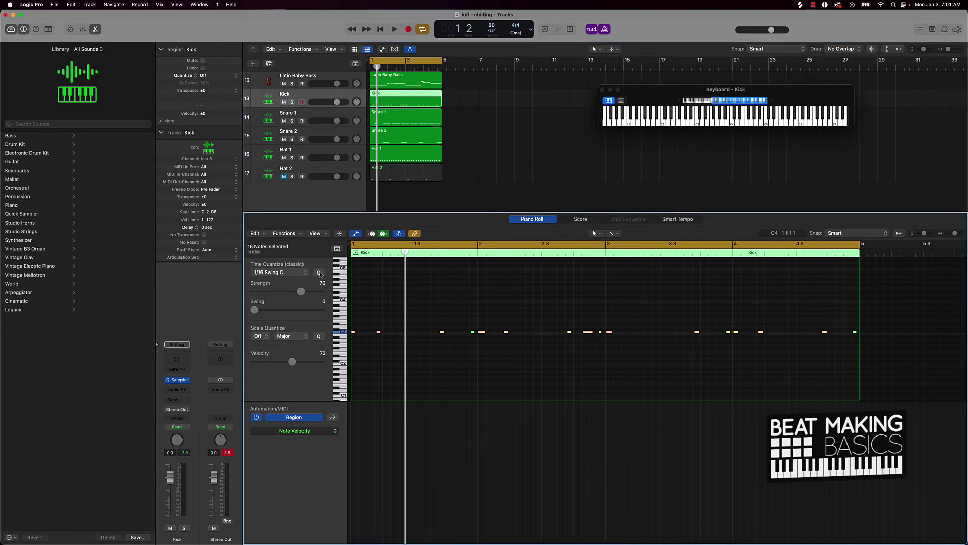
key(space)
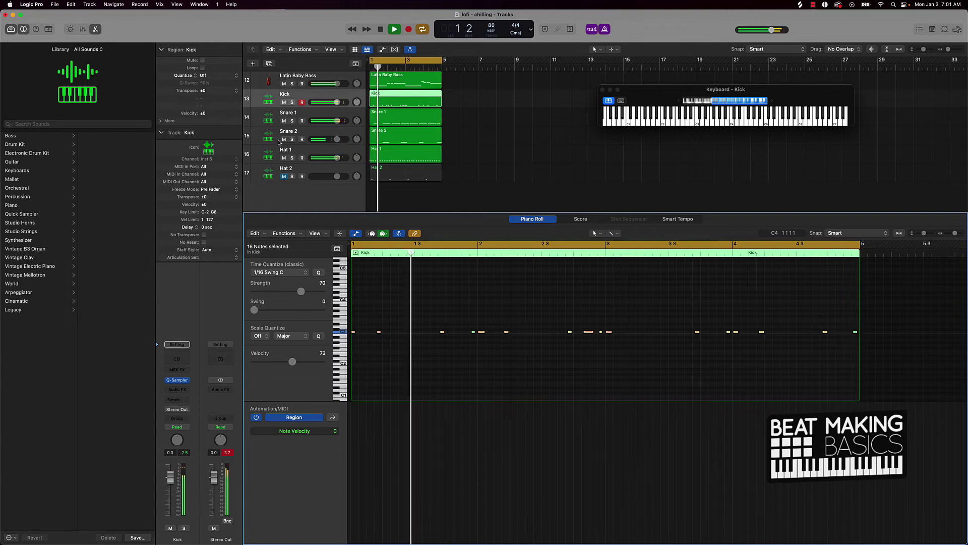
Compare the playing loop with and without Hat 2, open its region's notes, and leave the Hat 2 track muted
click(284, 176)
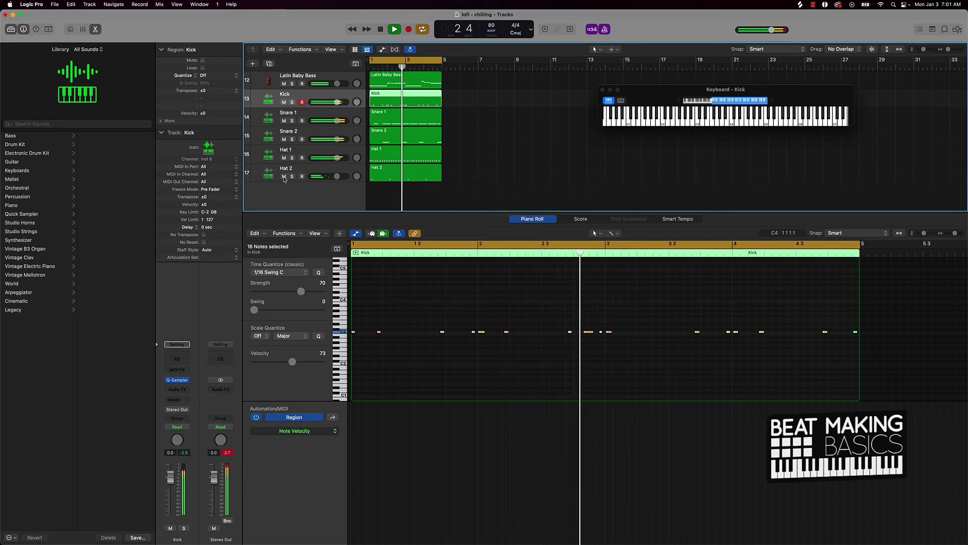
click(284, 175)
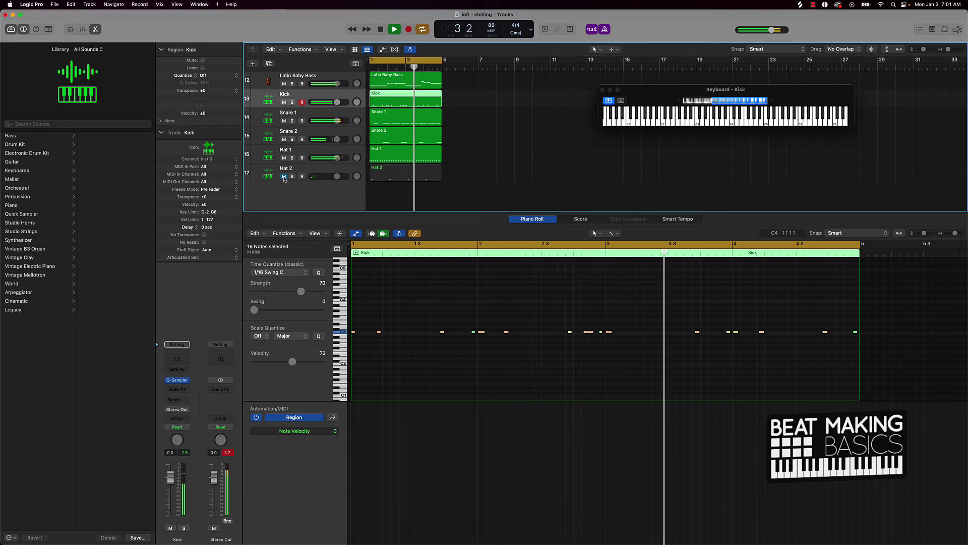
click(385, 177)
click(284, 176)
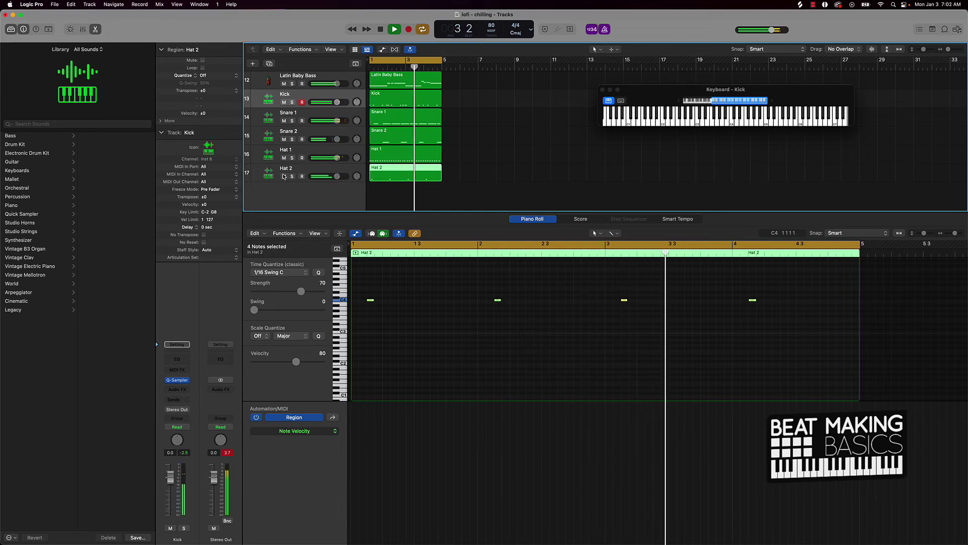
click(284, 176)
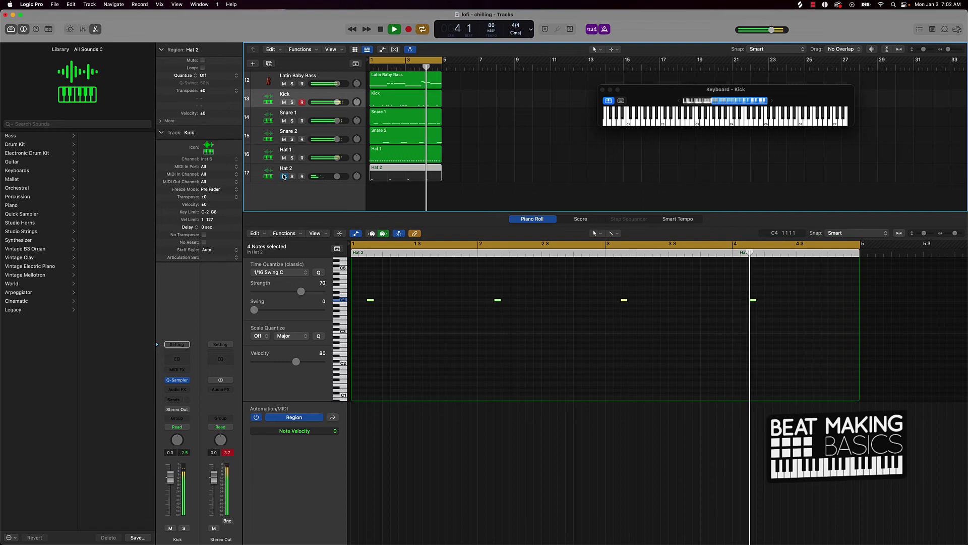
Stop playback, delete the Hat 2 track and rename the remaining Hat 1 track to Hat
scroll(322, 101, up, 5)
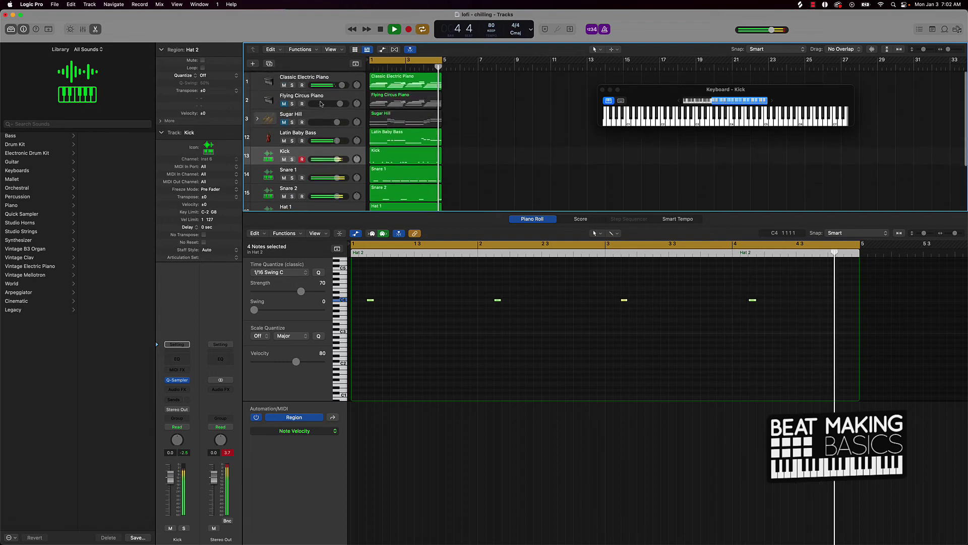
key(space)
scroll(302, 116, down, 3)
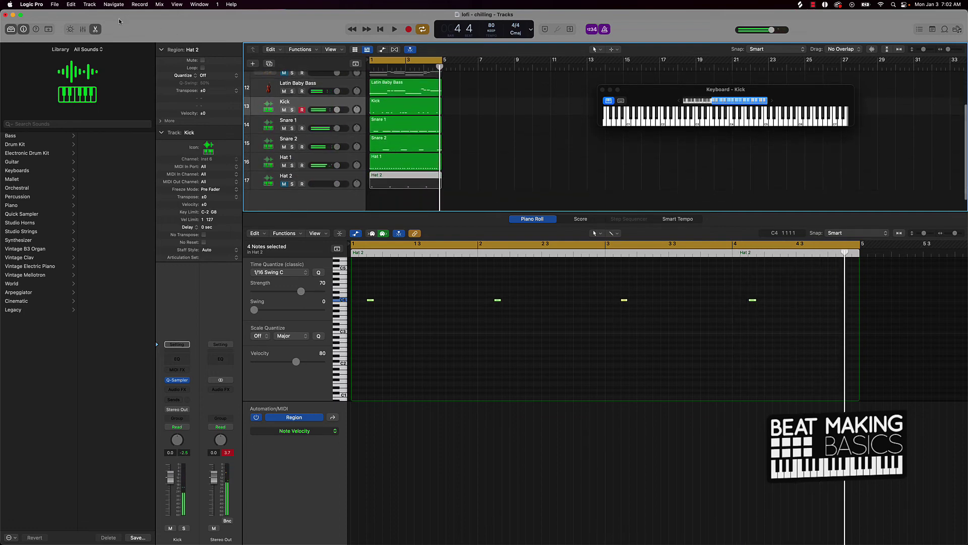
click(95, 31)
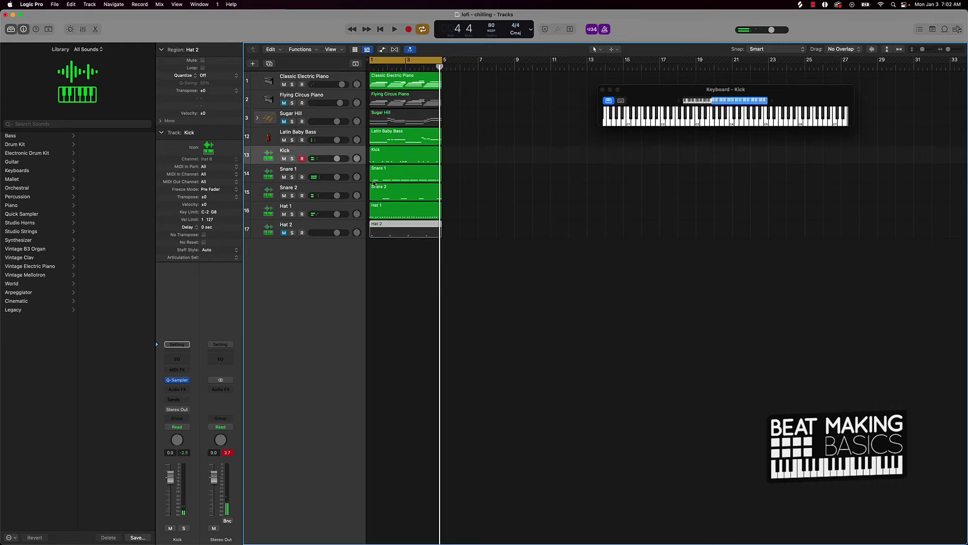
click(317, 223)
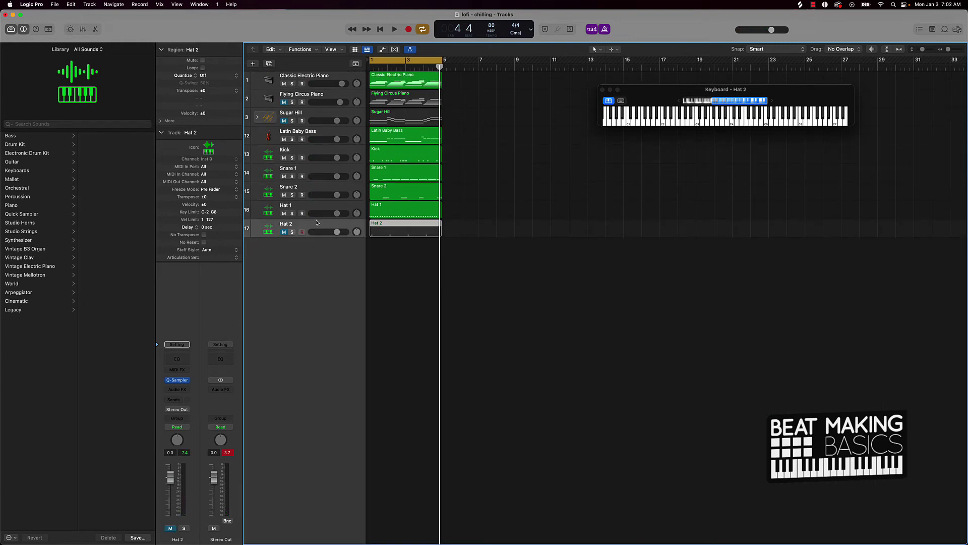
key(super+BackSpace)
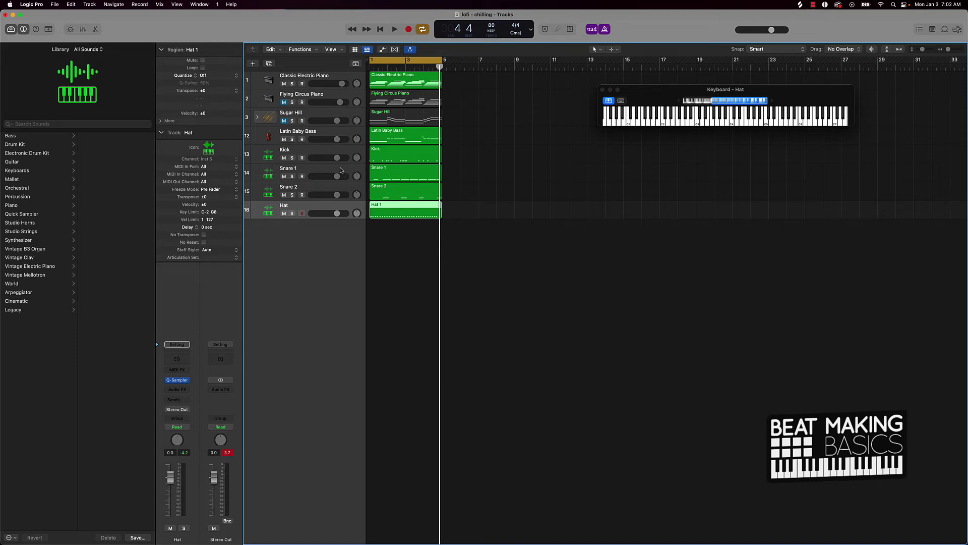
Play the loop with the Flying Circus Piano and Sugar Hill tracks unmuted and lower Sugar Hill's volume slightly
key(space)
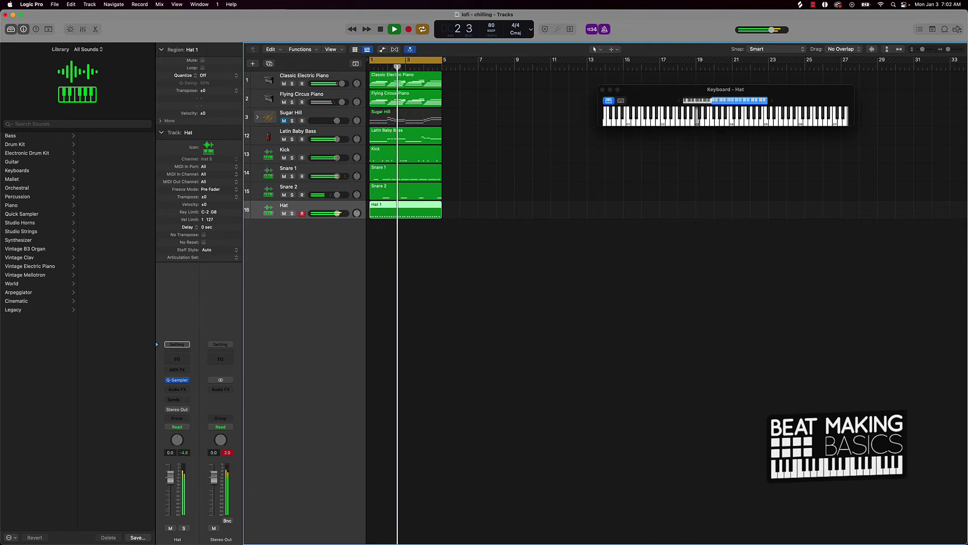
click(284, 120)
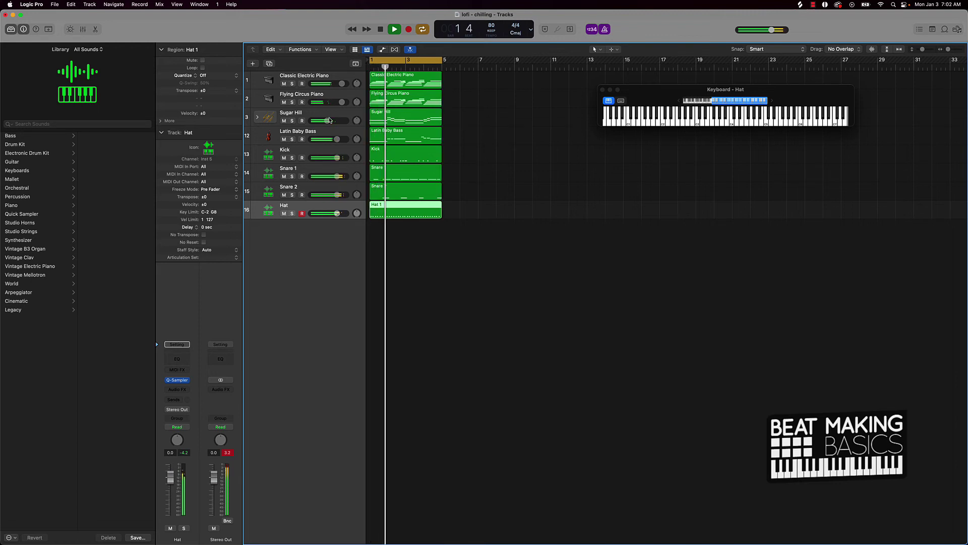
Add kick notes in beat 2 of bars 2 and 4 of the Kick region and quantize all its notes to 1/16 Swing C
click(314, 150)
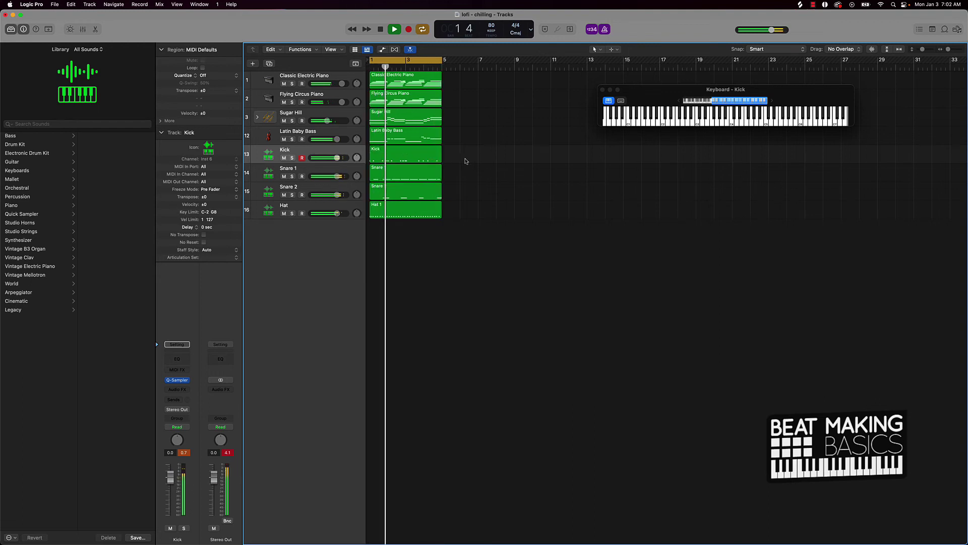
double_click(423, 161)
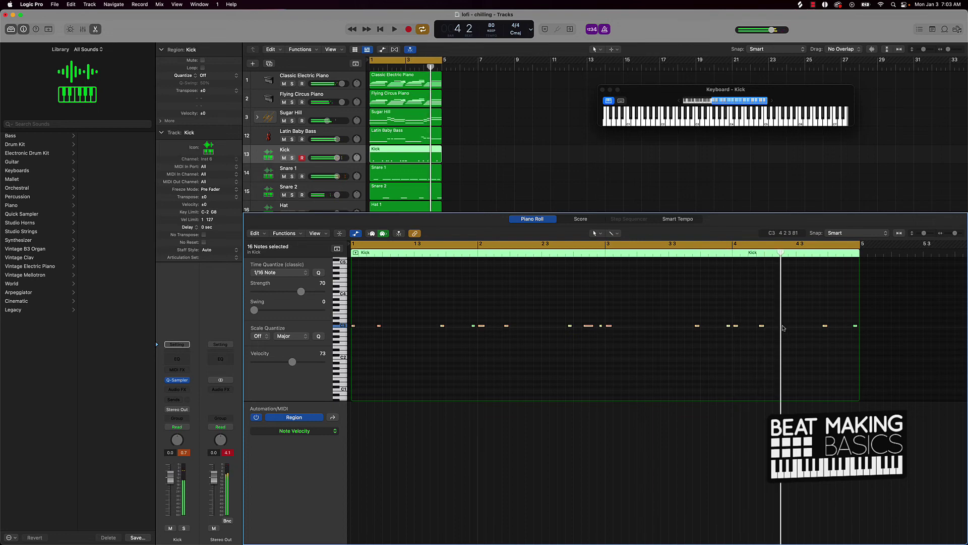
key(space)
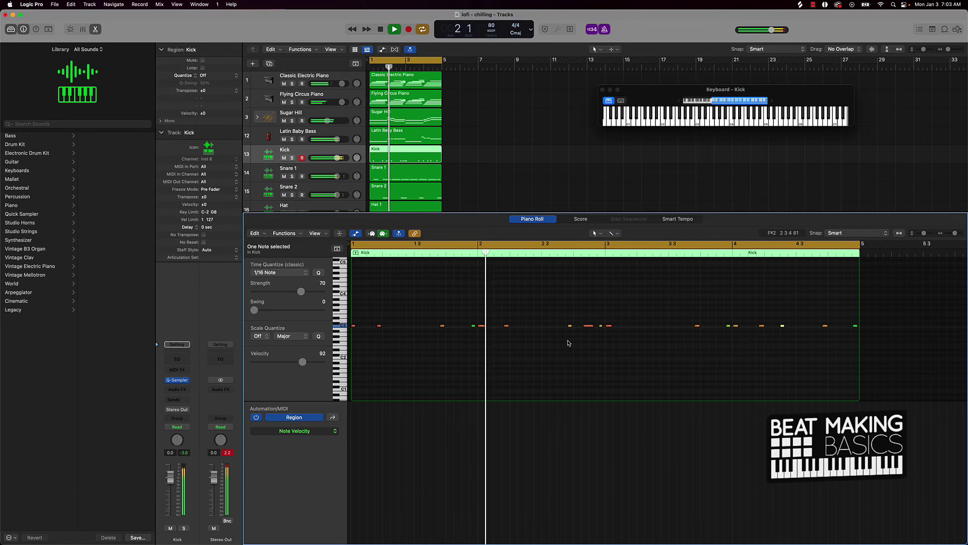
key(space)
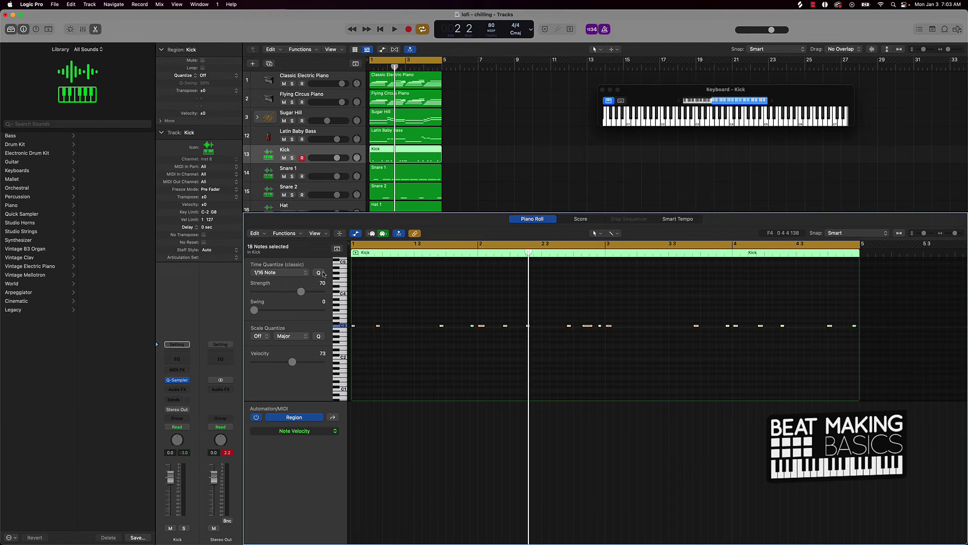
click(298, 273)
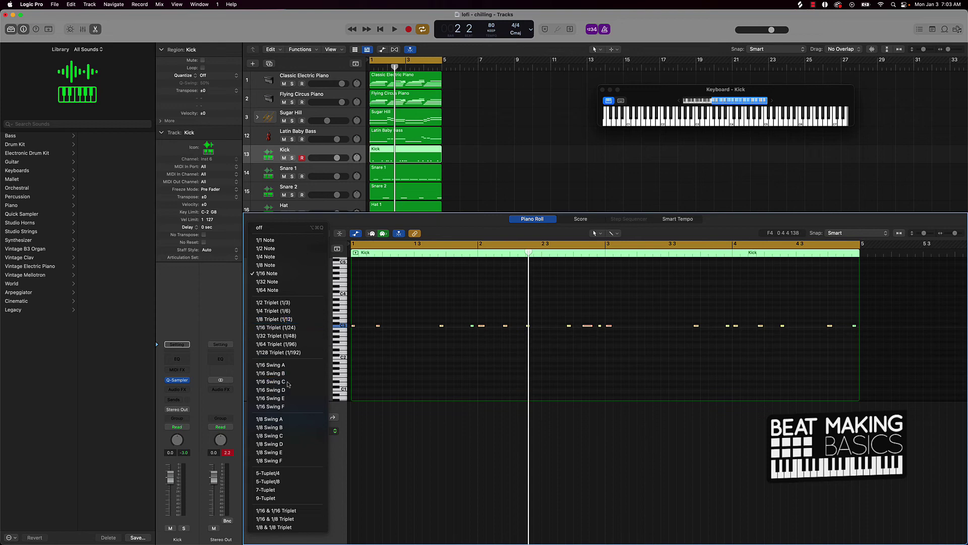
click(275, 382)
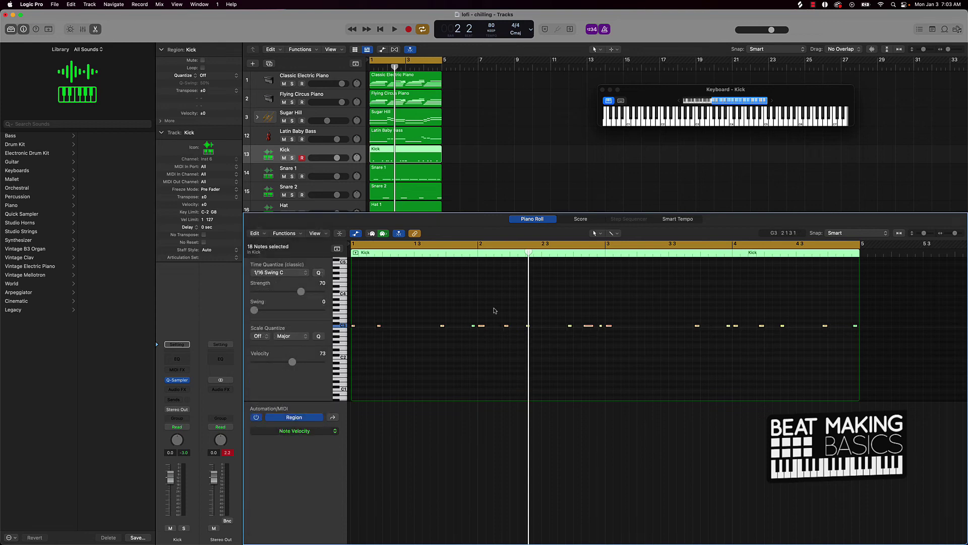
Play the loop, try an extra kick note in beat 4 of bar 4, and audition the end of the bar
key(space)
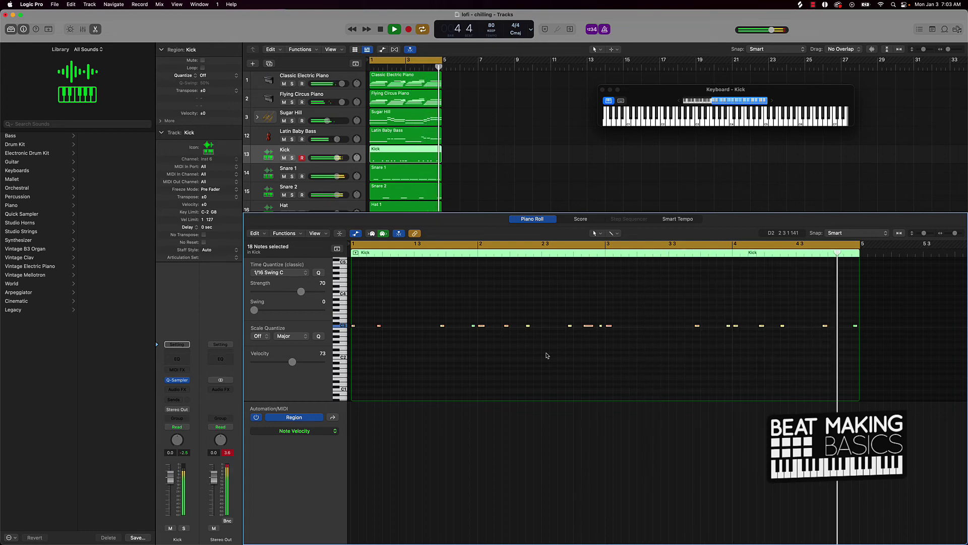
key(space)
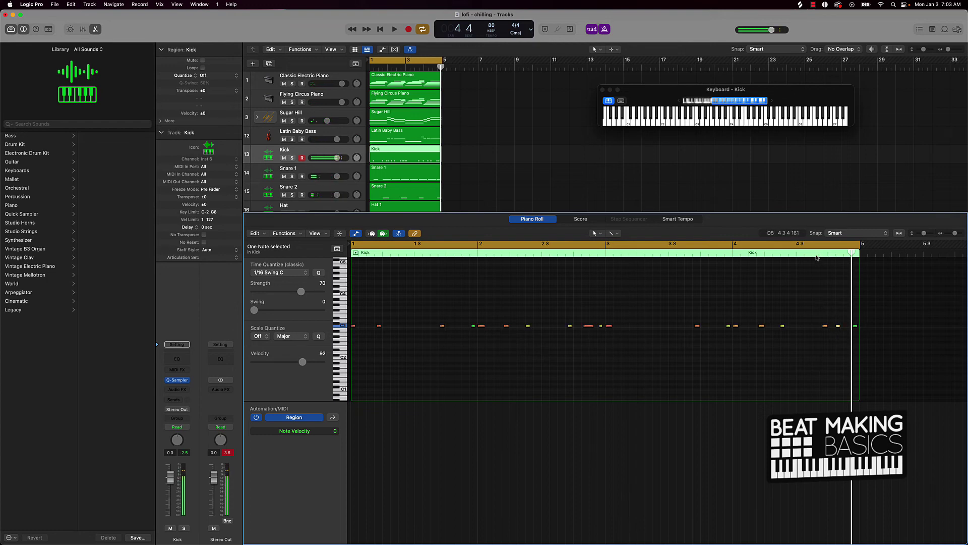
click(816, 255)
key(space)
key(space)
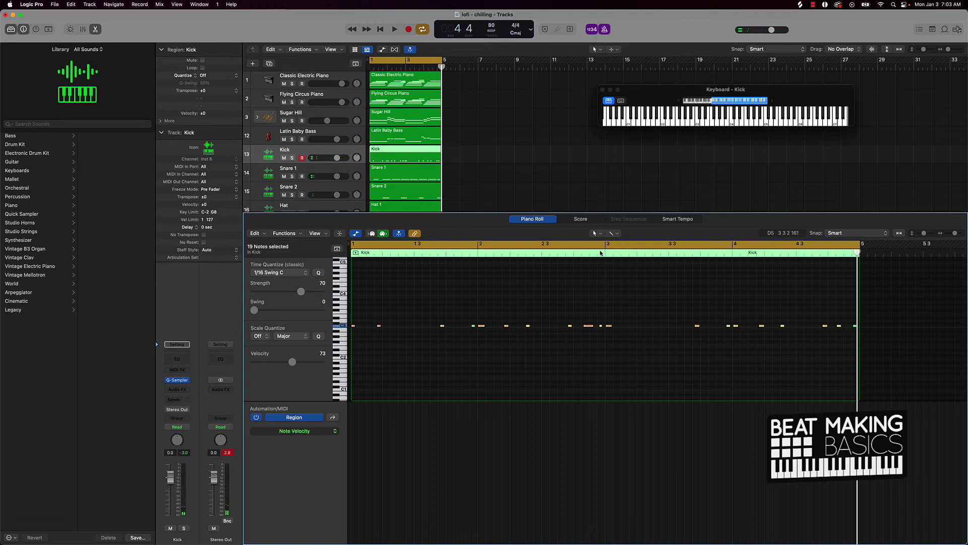
Audition the start of bar 3 and try an extra kick note at the end of its first beat
click(600, 252)
key(space)
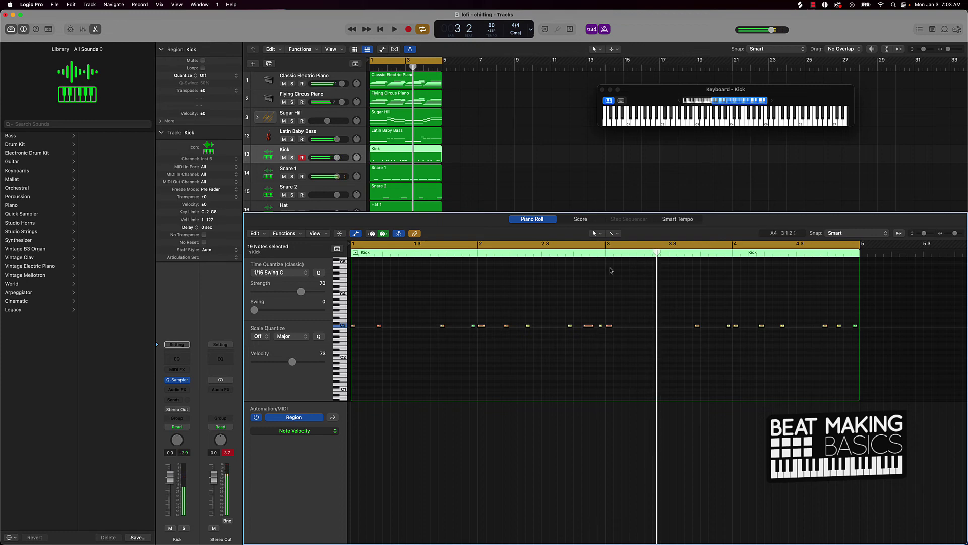
click(604, 256)
key(space)
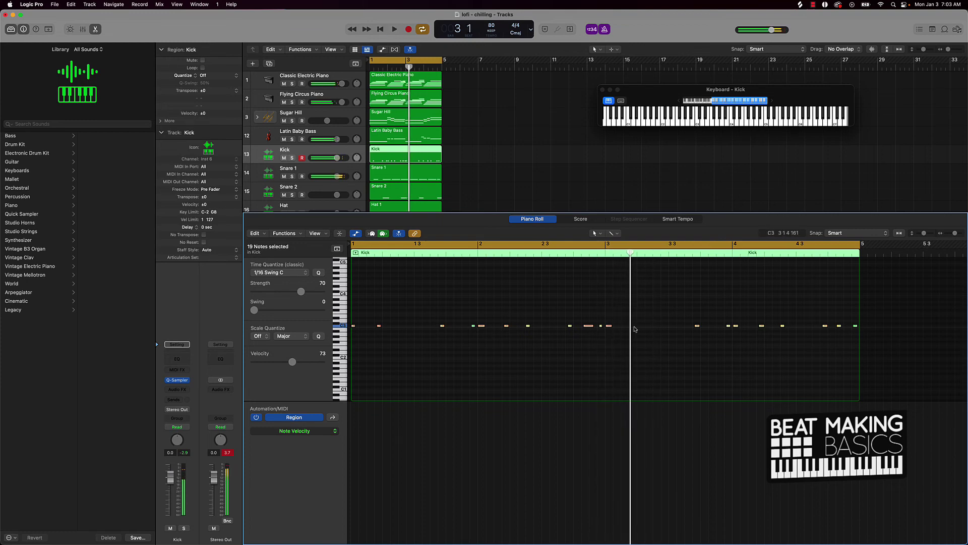
click(606, 256)
key(space)
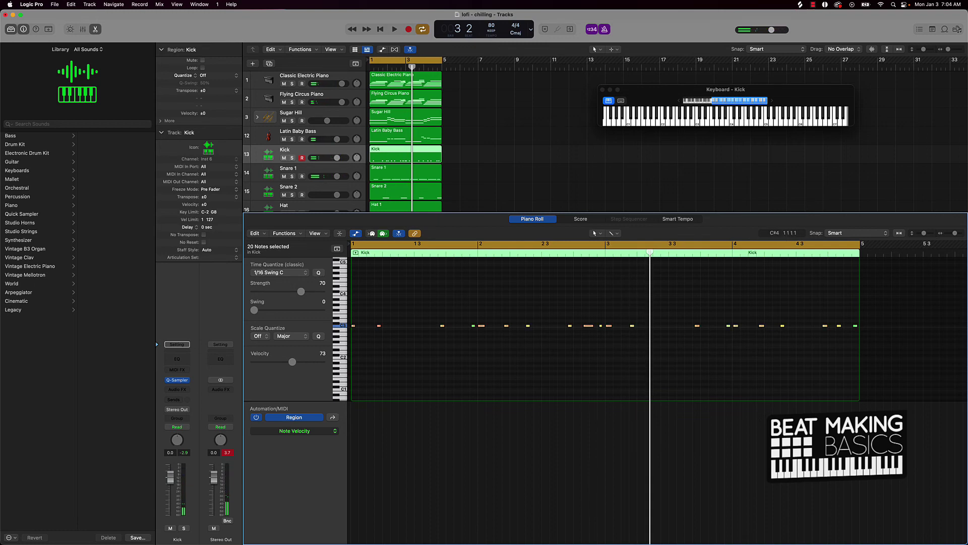
Replay the loop from the start, try an extra kick note in beat 4 of bar 3, and select all Kick notes
click(353, 253)
key(space)
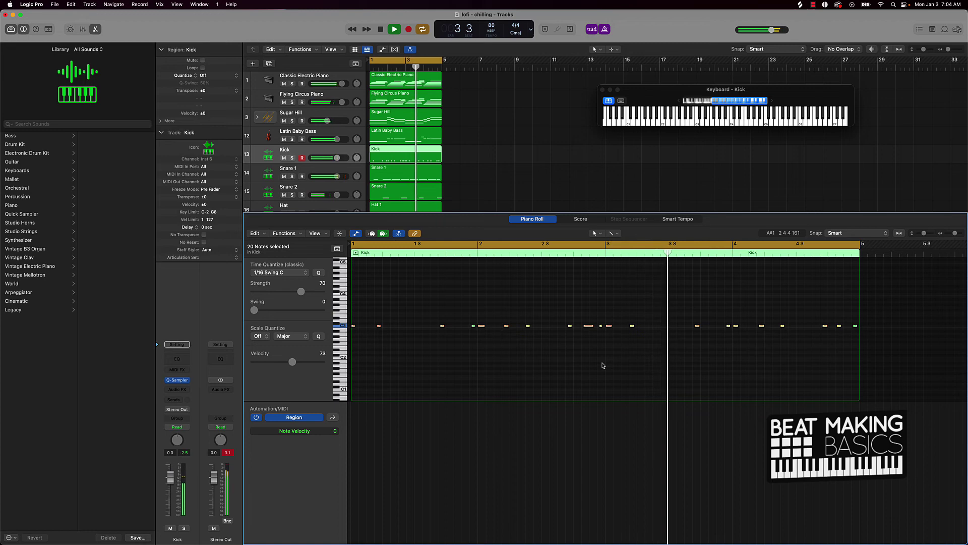
key(space)
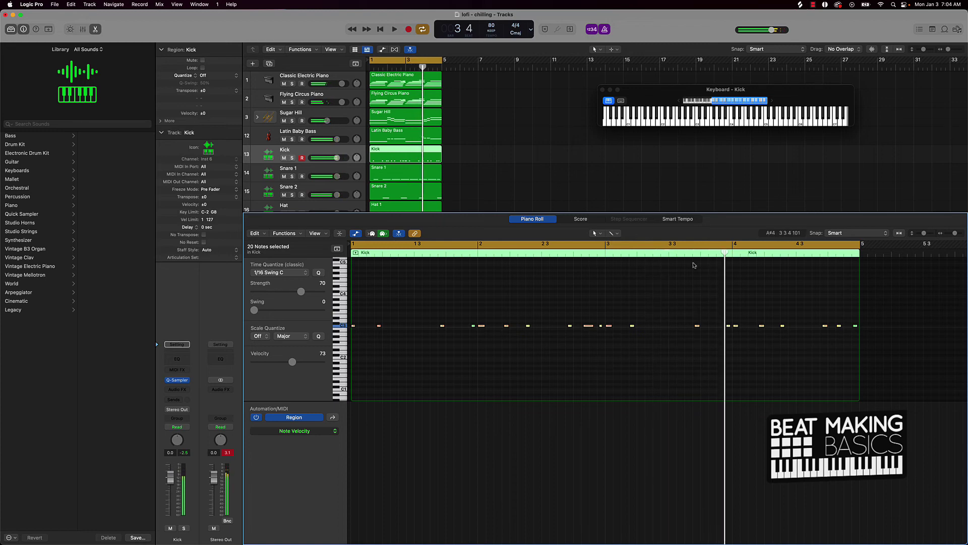
click(697, 255)
key(space)
key(space)
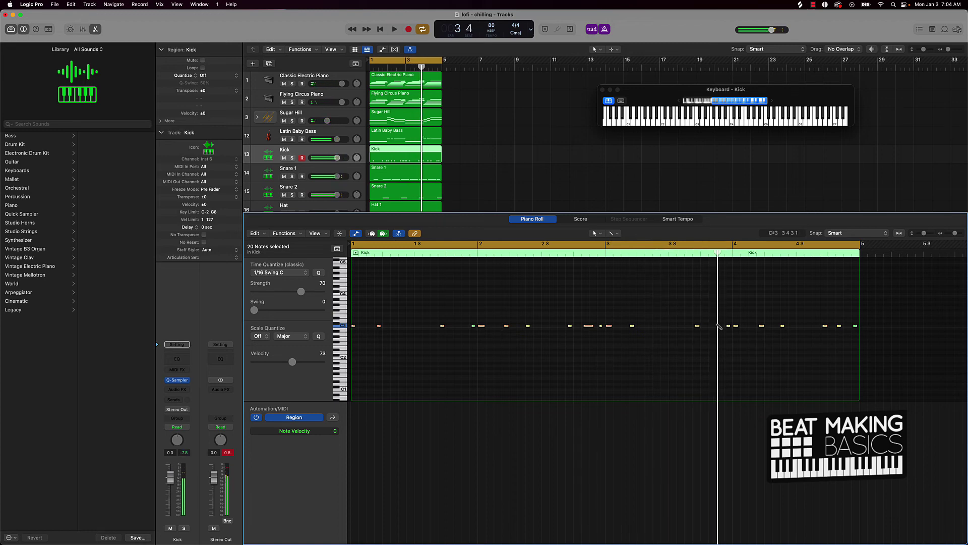
click(719, 325)
key(space)
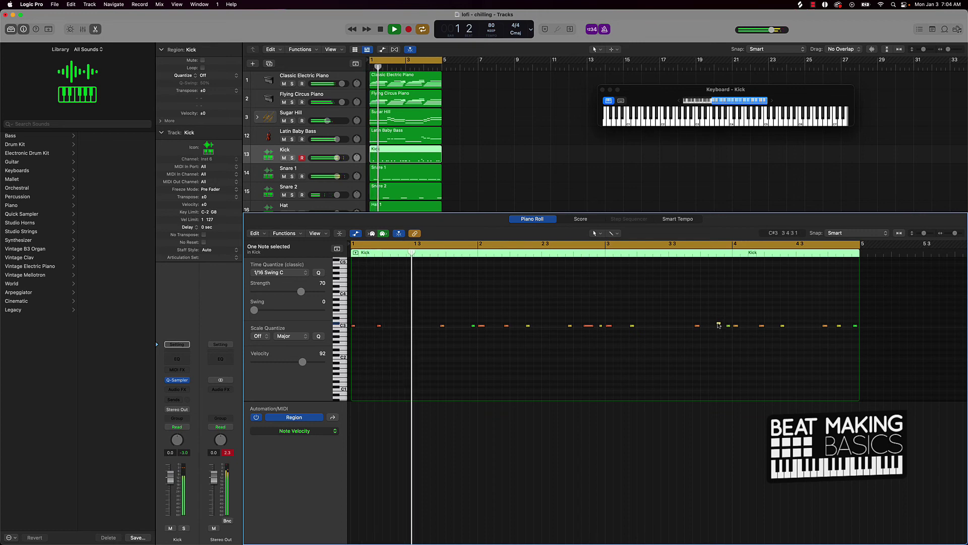
key(super+a)
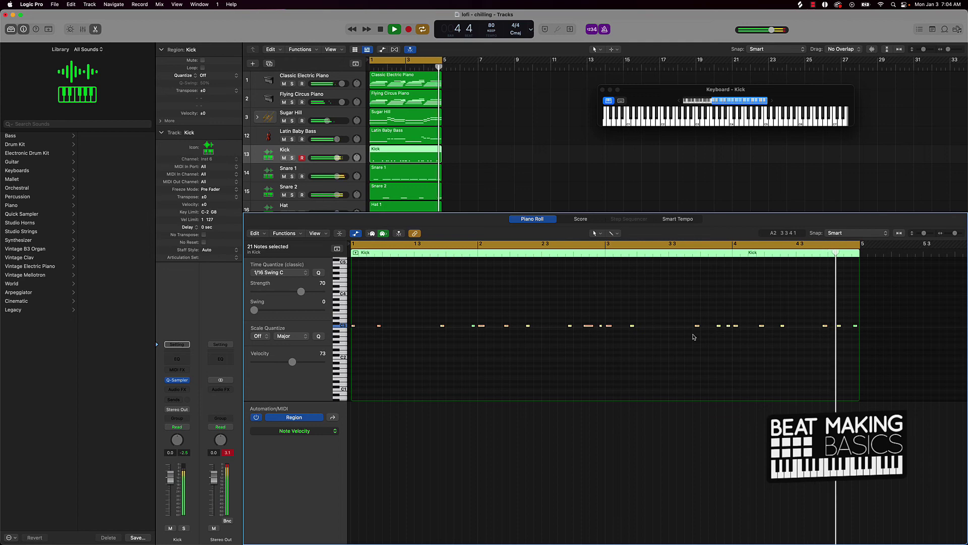
Undo the added kick notes in bars 2 and 3 and in beat 4 of bar 4, keeping the one in beat 2 of bar 4
key(super+z)
key(super+z)
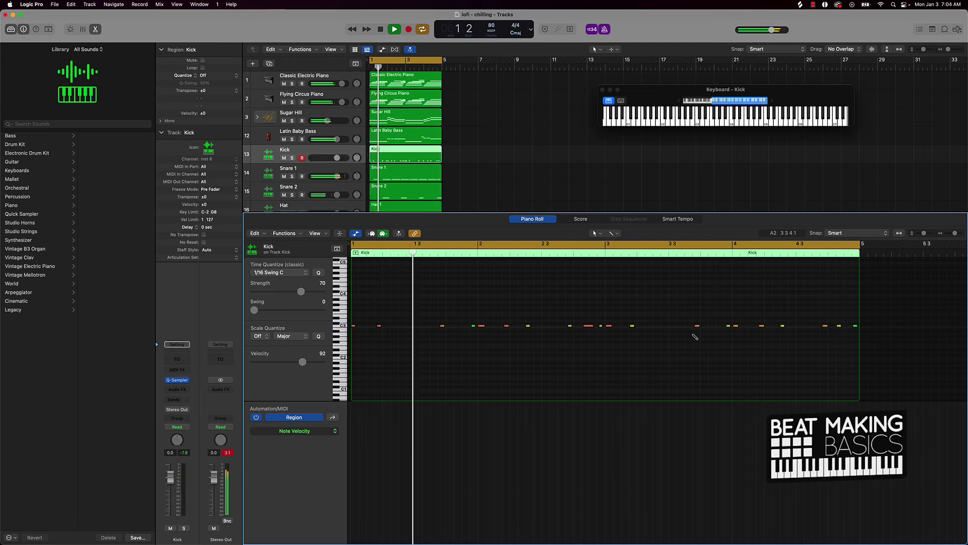
key(super+z)
key(super+z)
key(super+z)
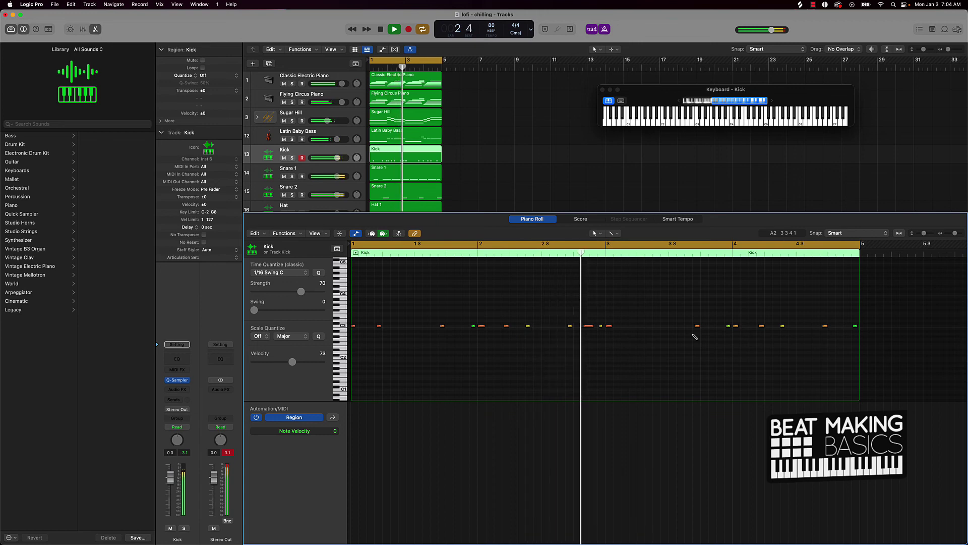
key(super+z)
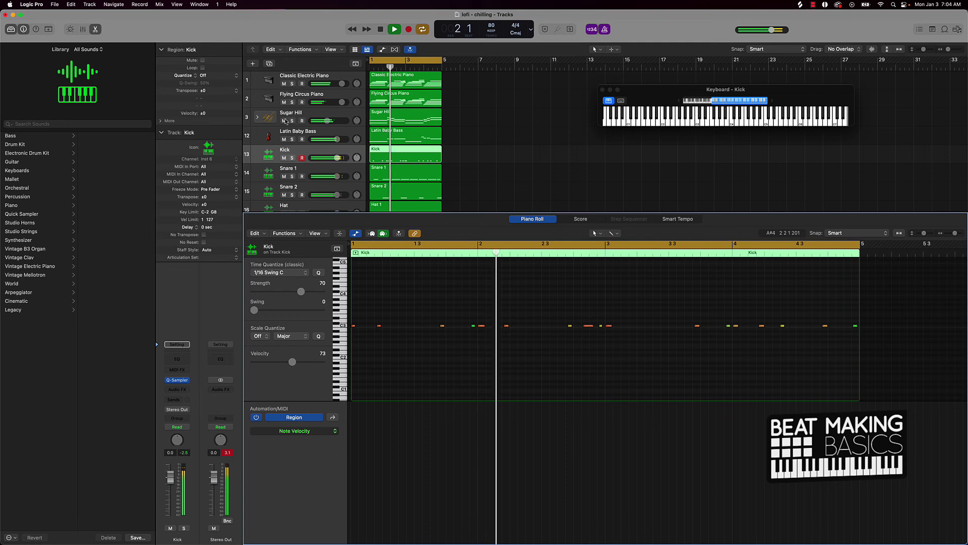
Mute Sugar Hill and Classic Electric Piano, raise the Flying Circus Piano volume slightly, and close the note editor
click(284, 121)
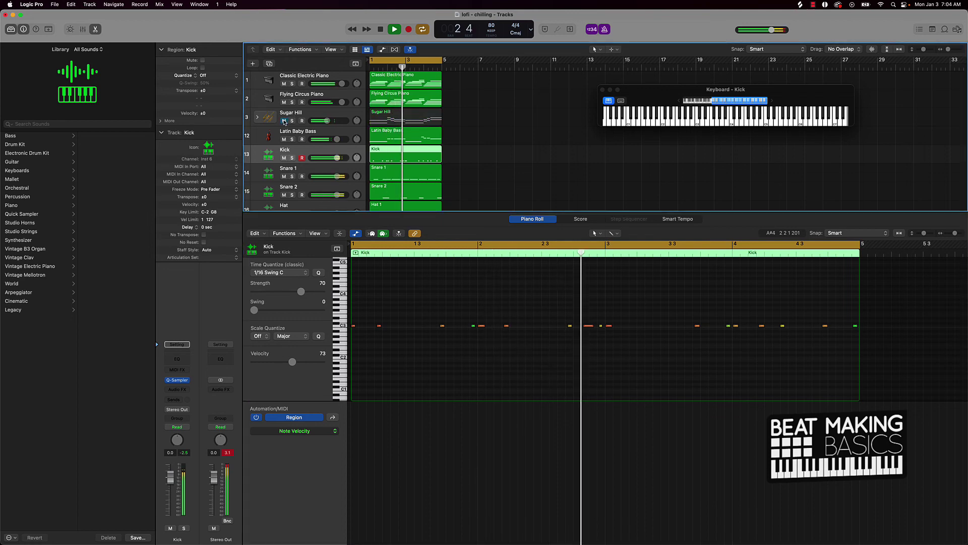
click(284, 84)
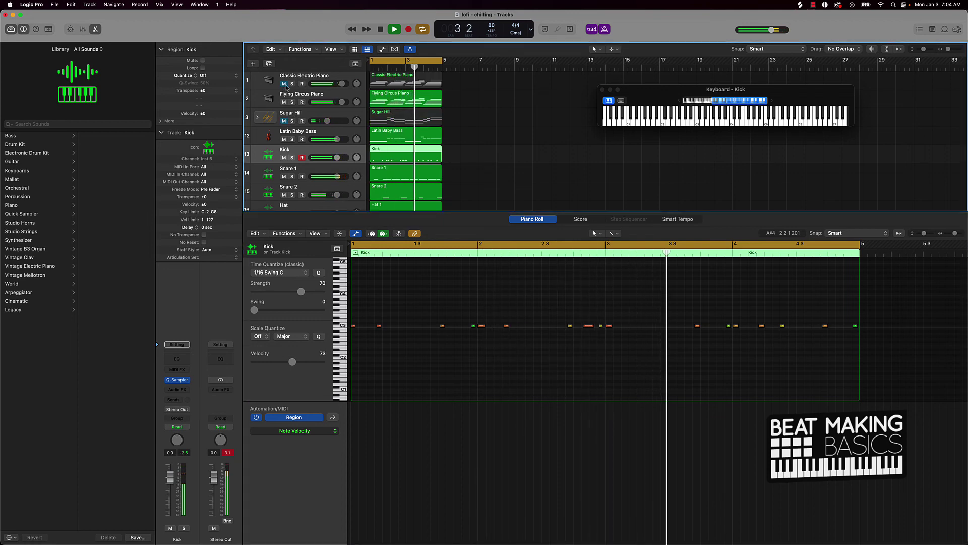
drag(342, 103, 346, 102)
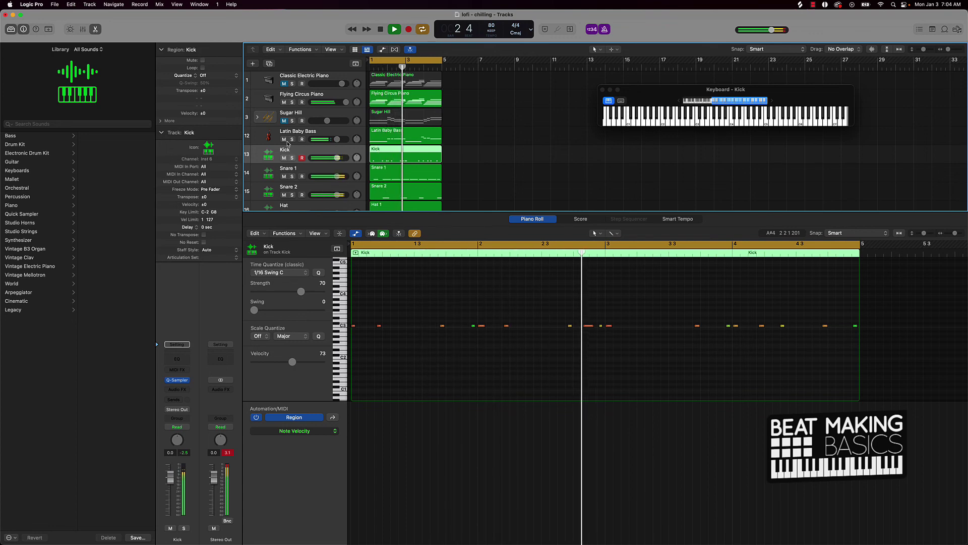
key(e)
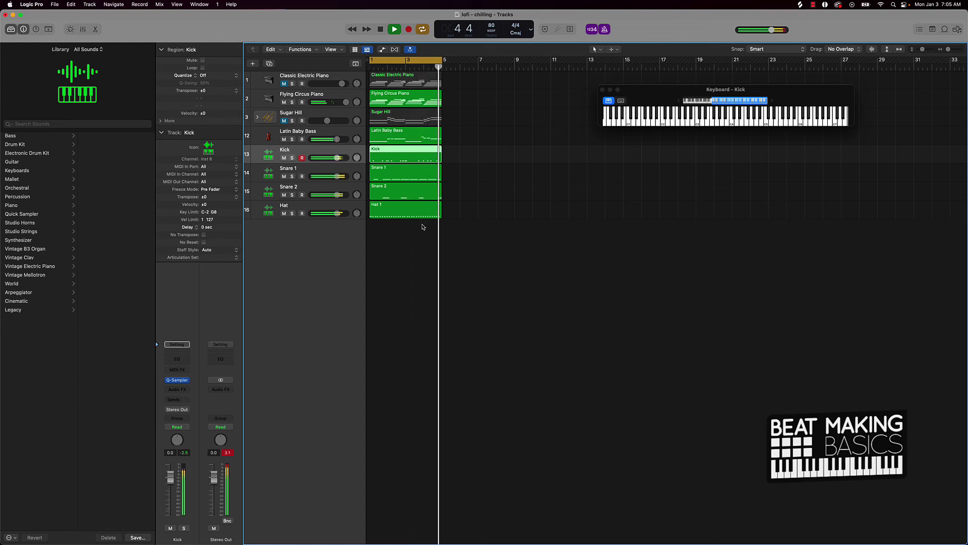
Stop playback and review the Kick region's note pattern in the Piano Roll, leaving the editor closed
key(space)
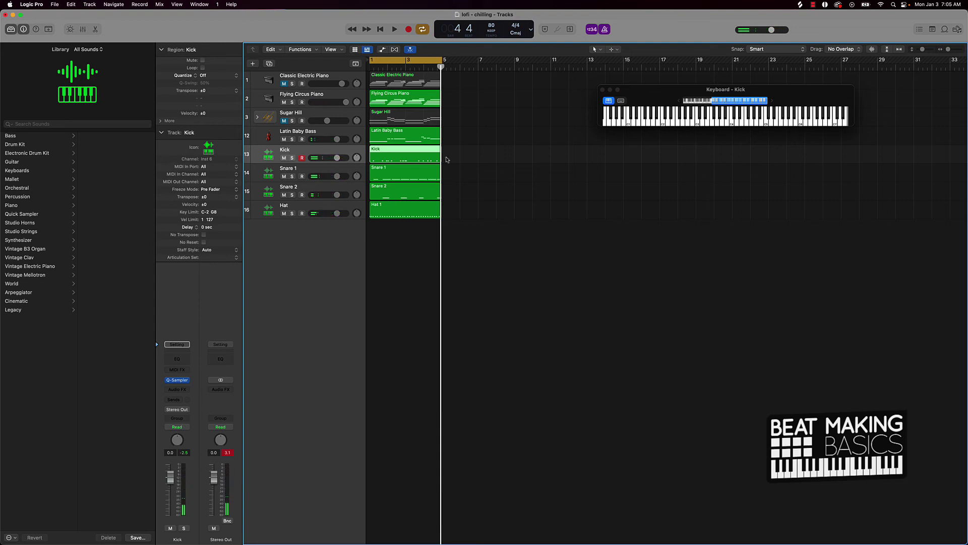
double_click(412, 157)
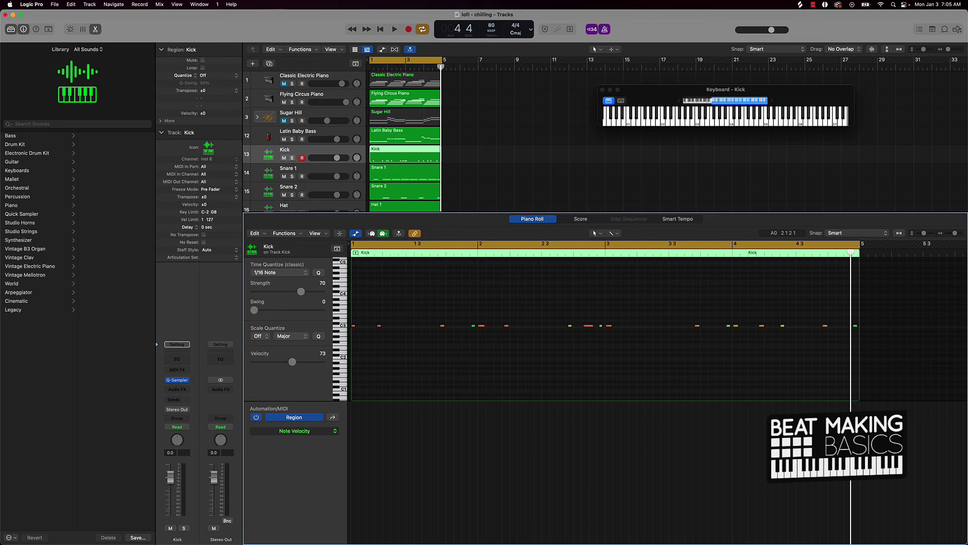
key(e)
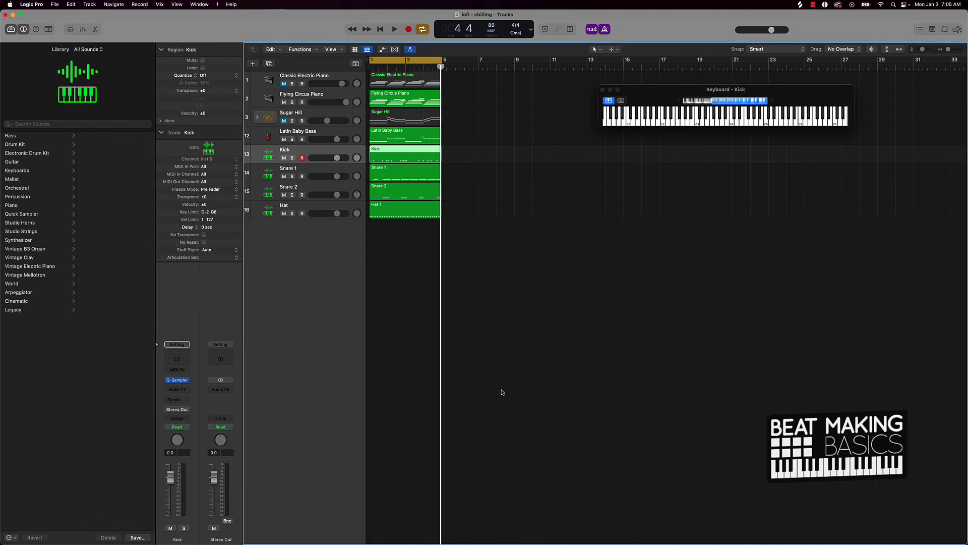
Deselect the Kick region and unmute the Classic Electric Piano and Sugar Hill tracks
click(508, 356)
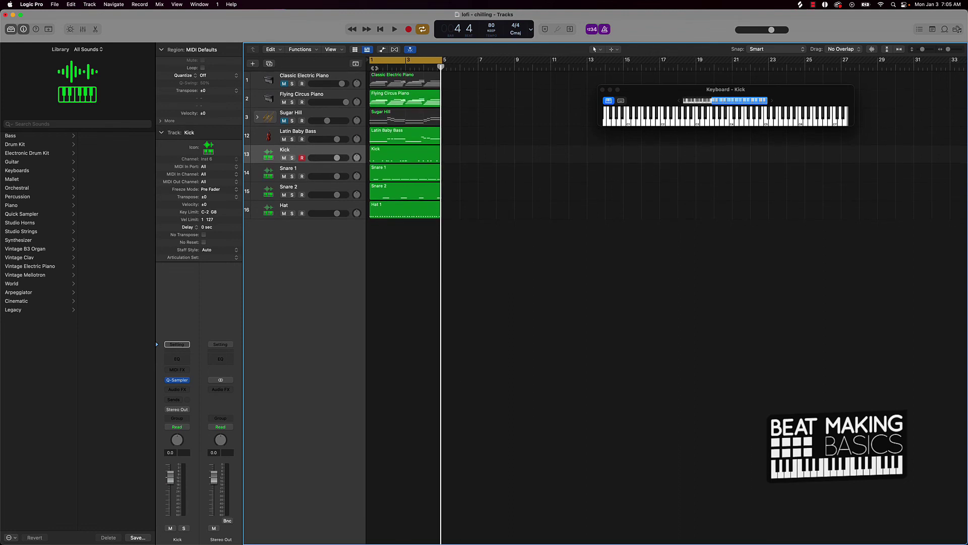
click(285, 84)
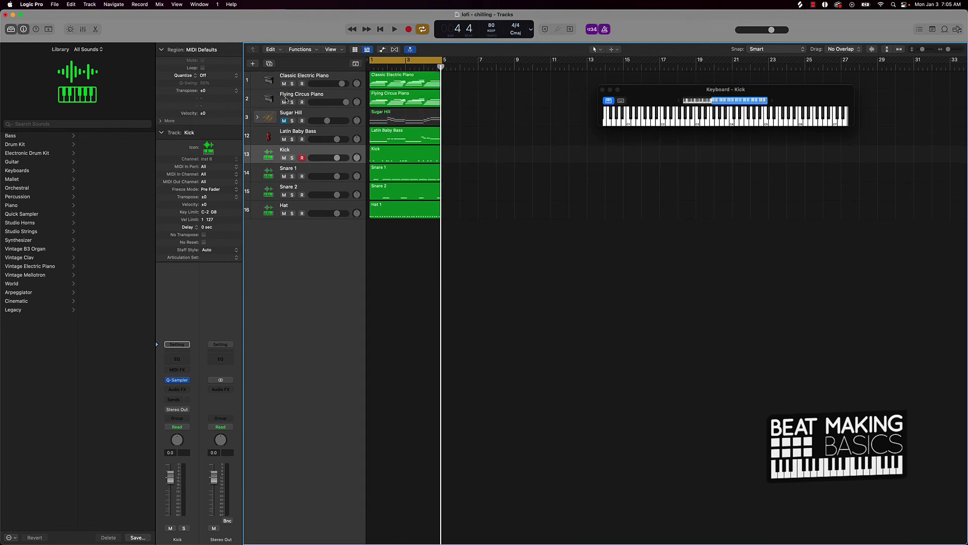
click(283, 121)
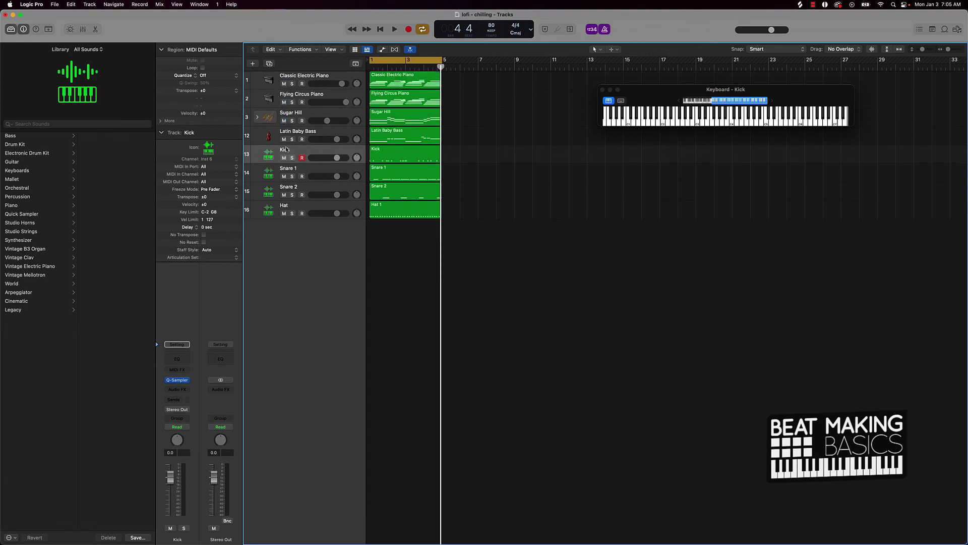